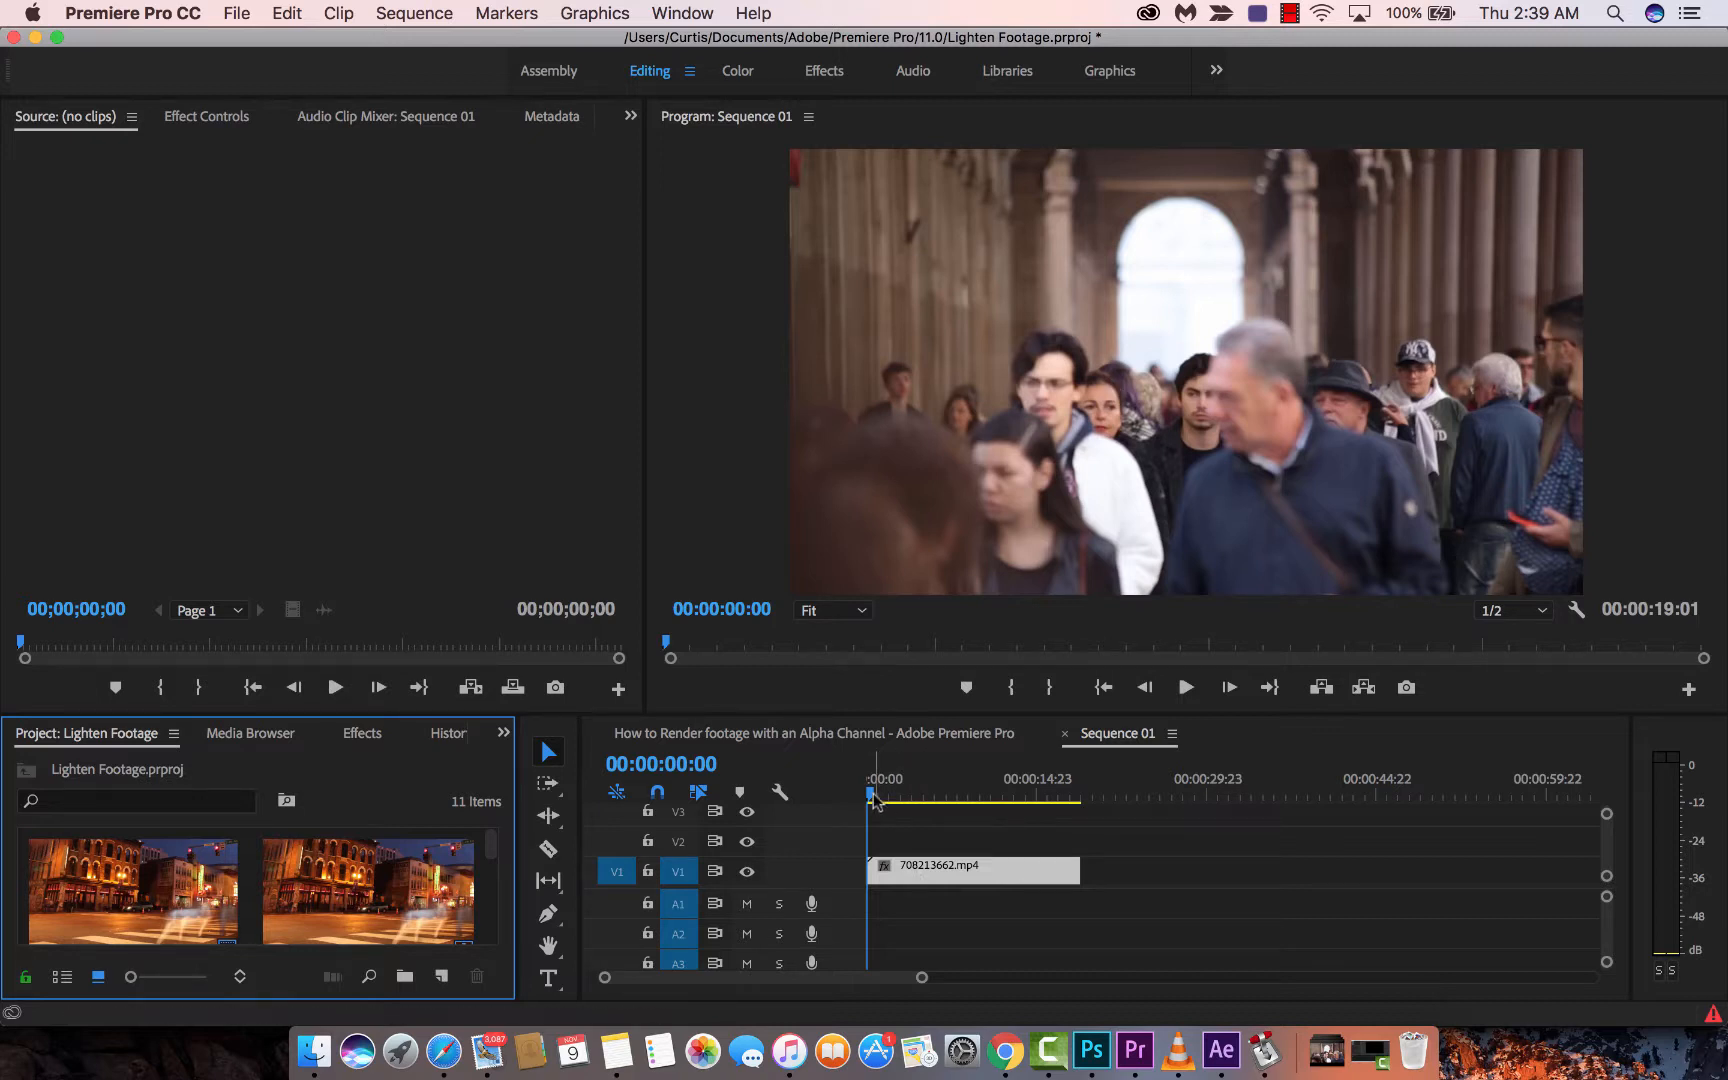
# - Scrub through the crowd footage and try the Effects workspace before returning to Editing
pyautogui.moveTo(871, 796)
pyautogui.mouseDown()
pyautogui.moveTo(931, 795)
pyautogui.moveTo(869, 797)
pyautogui.mouseUp()
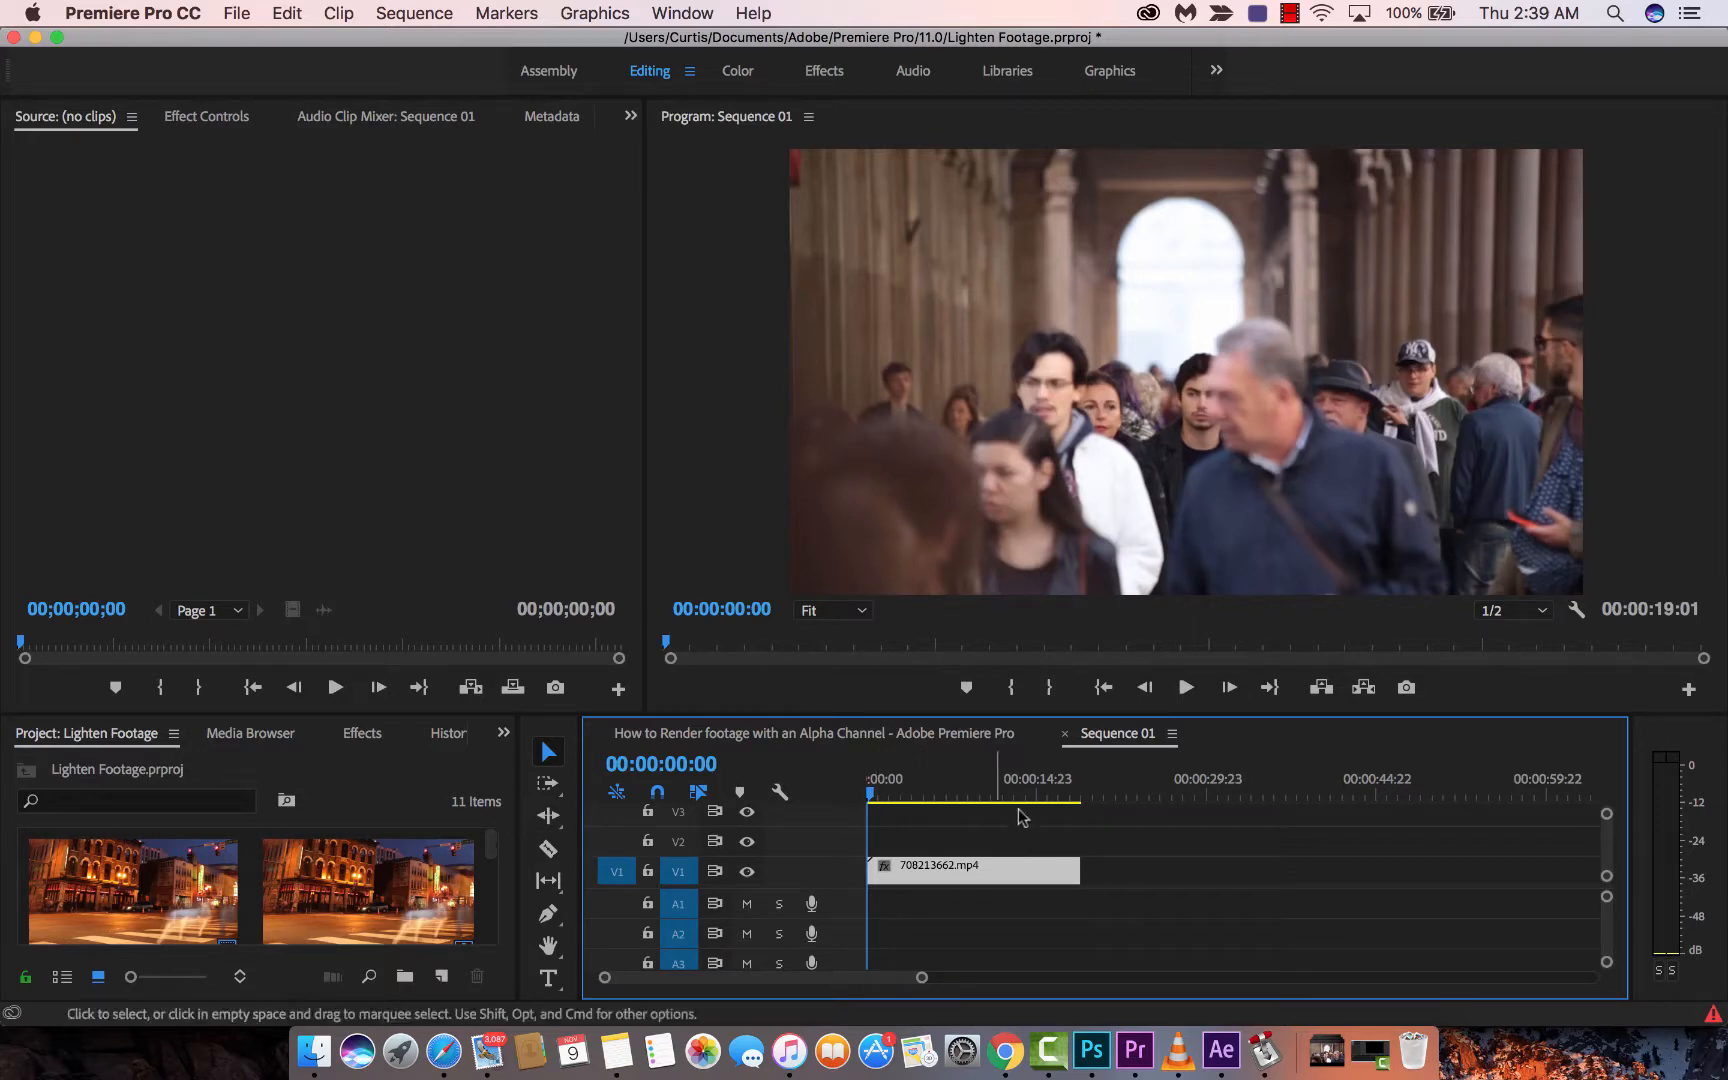
pyautogui.moveTo(899, 795); pyautogui.dragTo(843, 800)
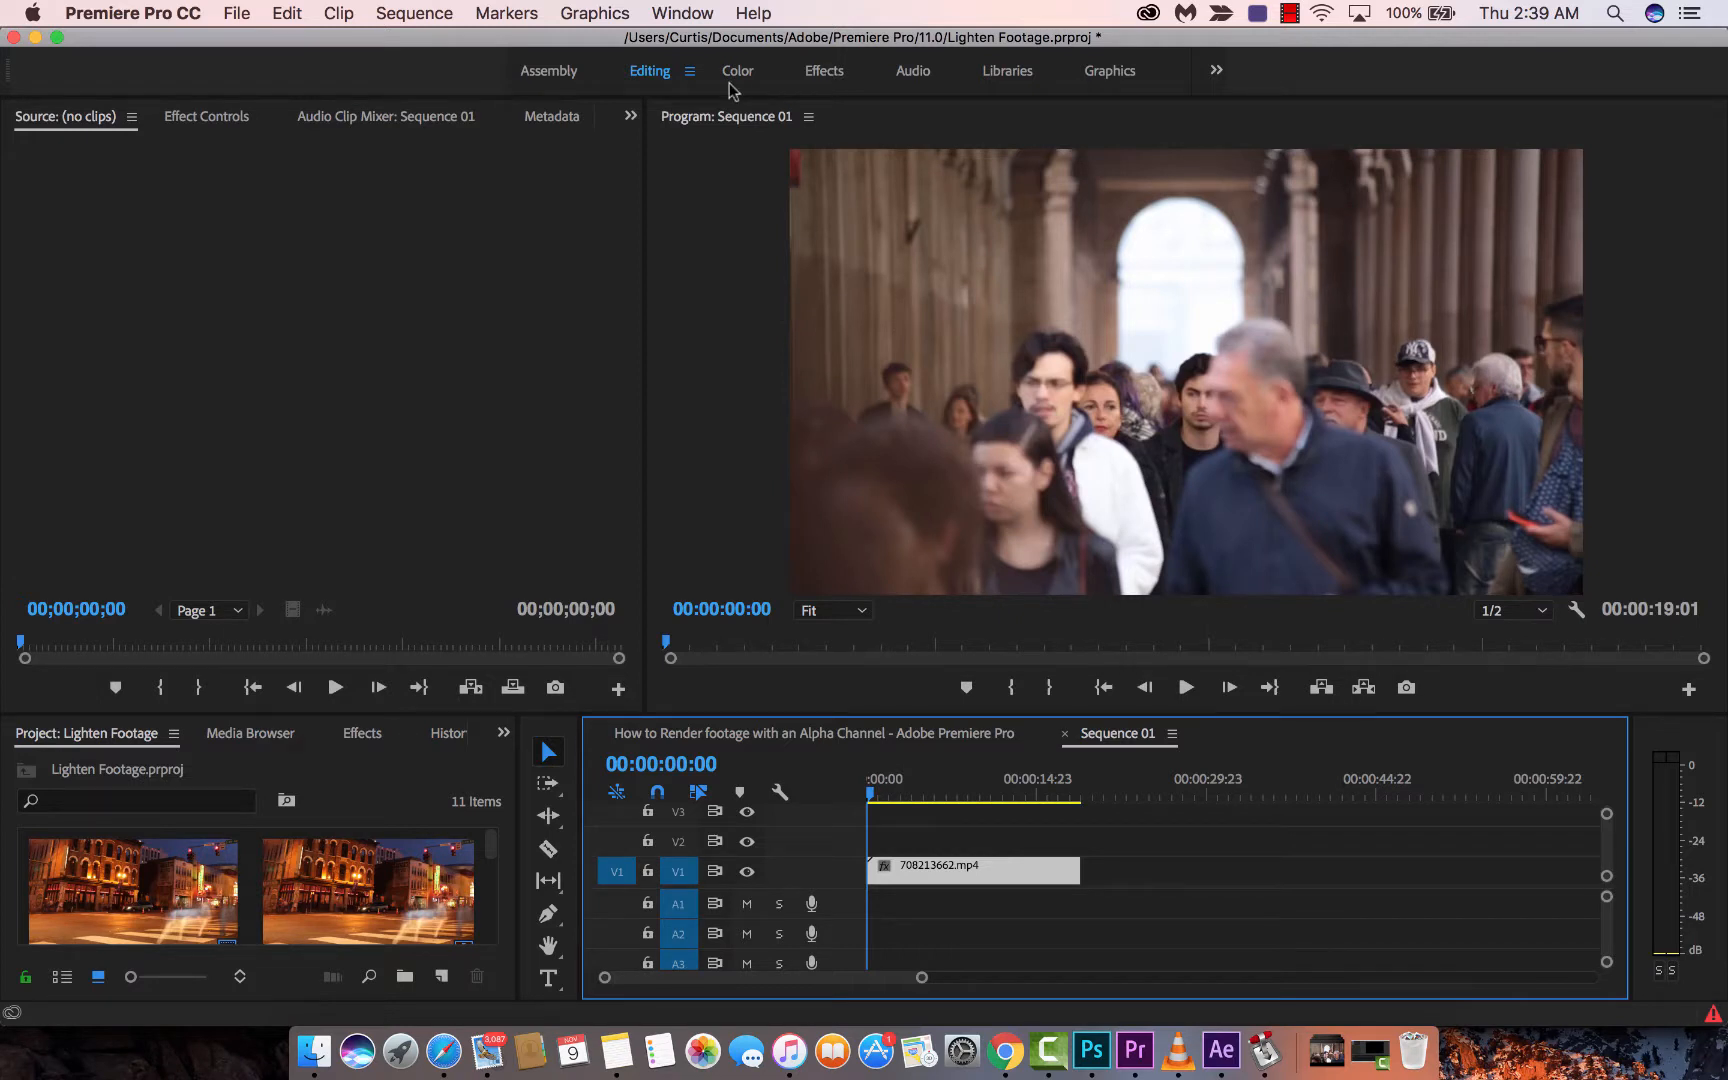
pyautogui.click(824, 71)
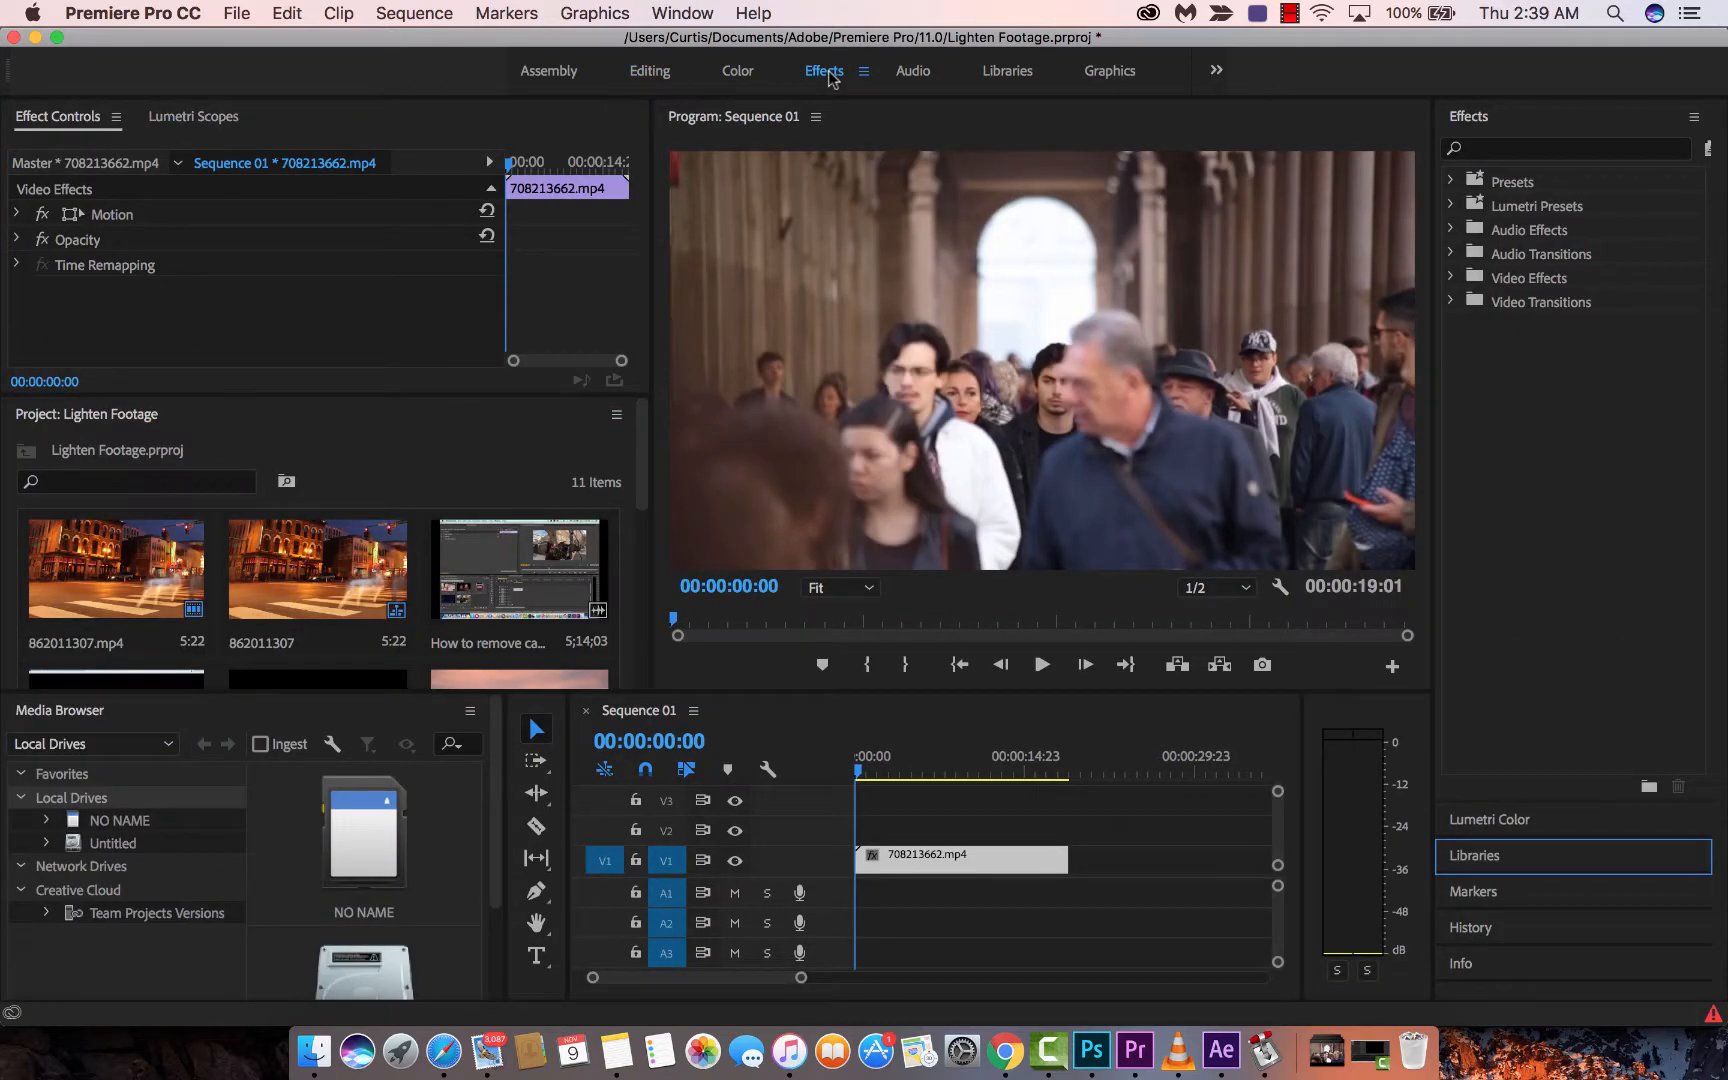
pyautogui.click(1494, 152)
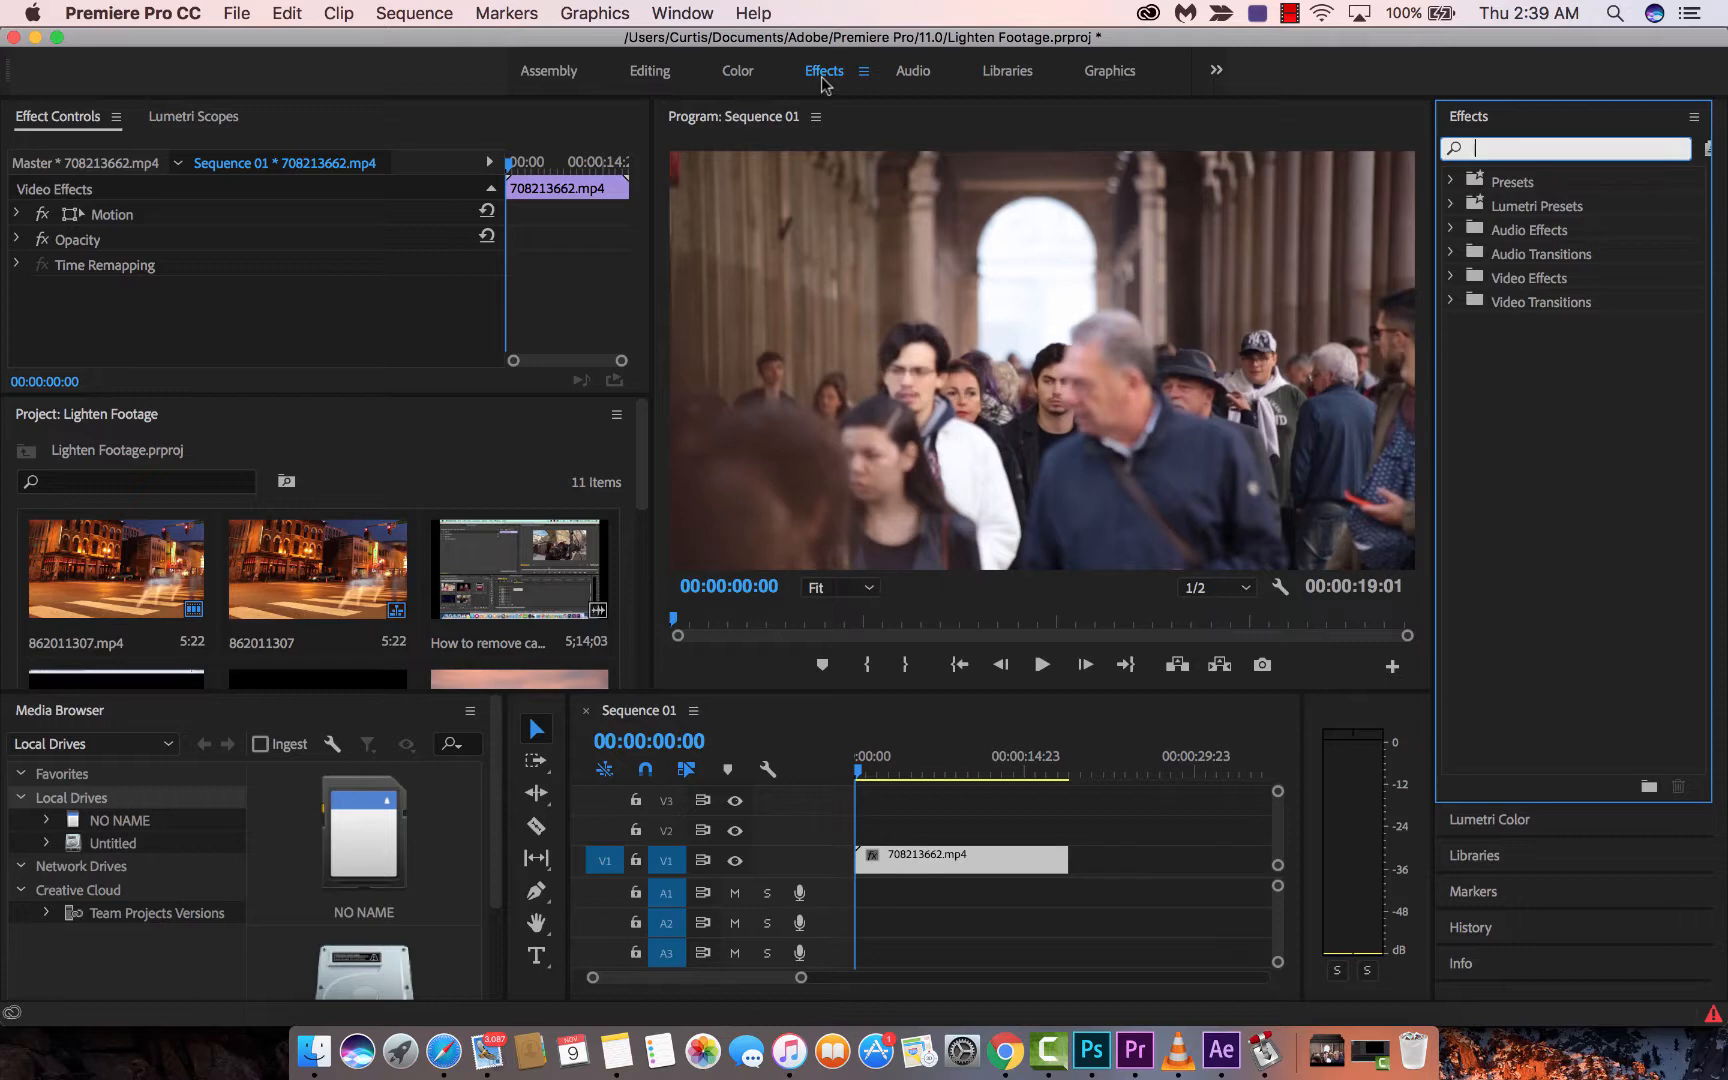
pyautogui.click(648, 72)
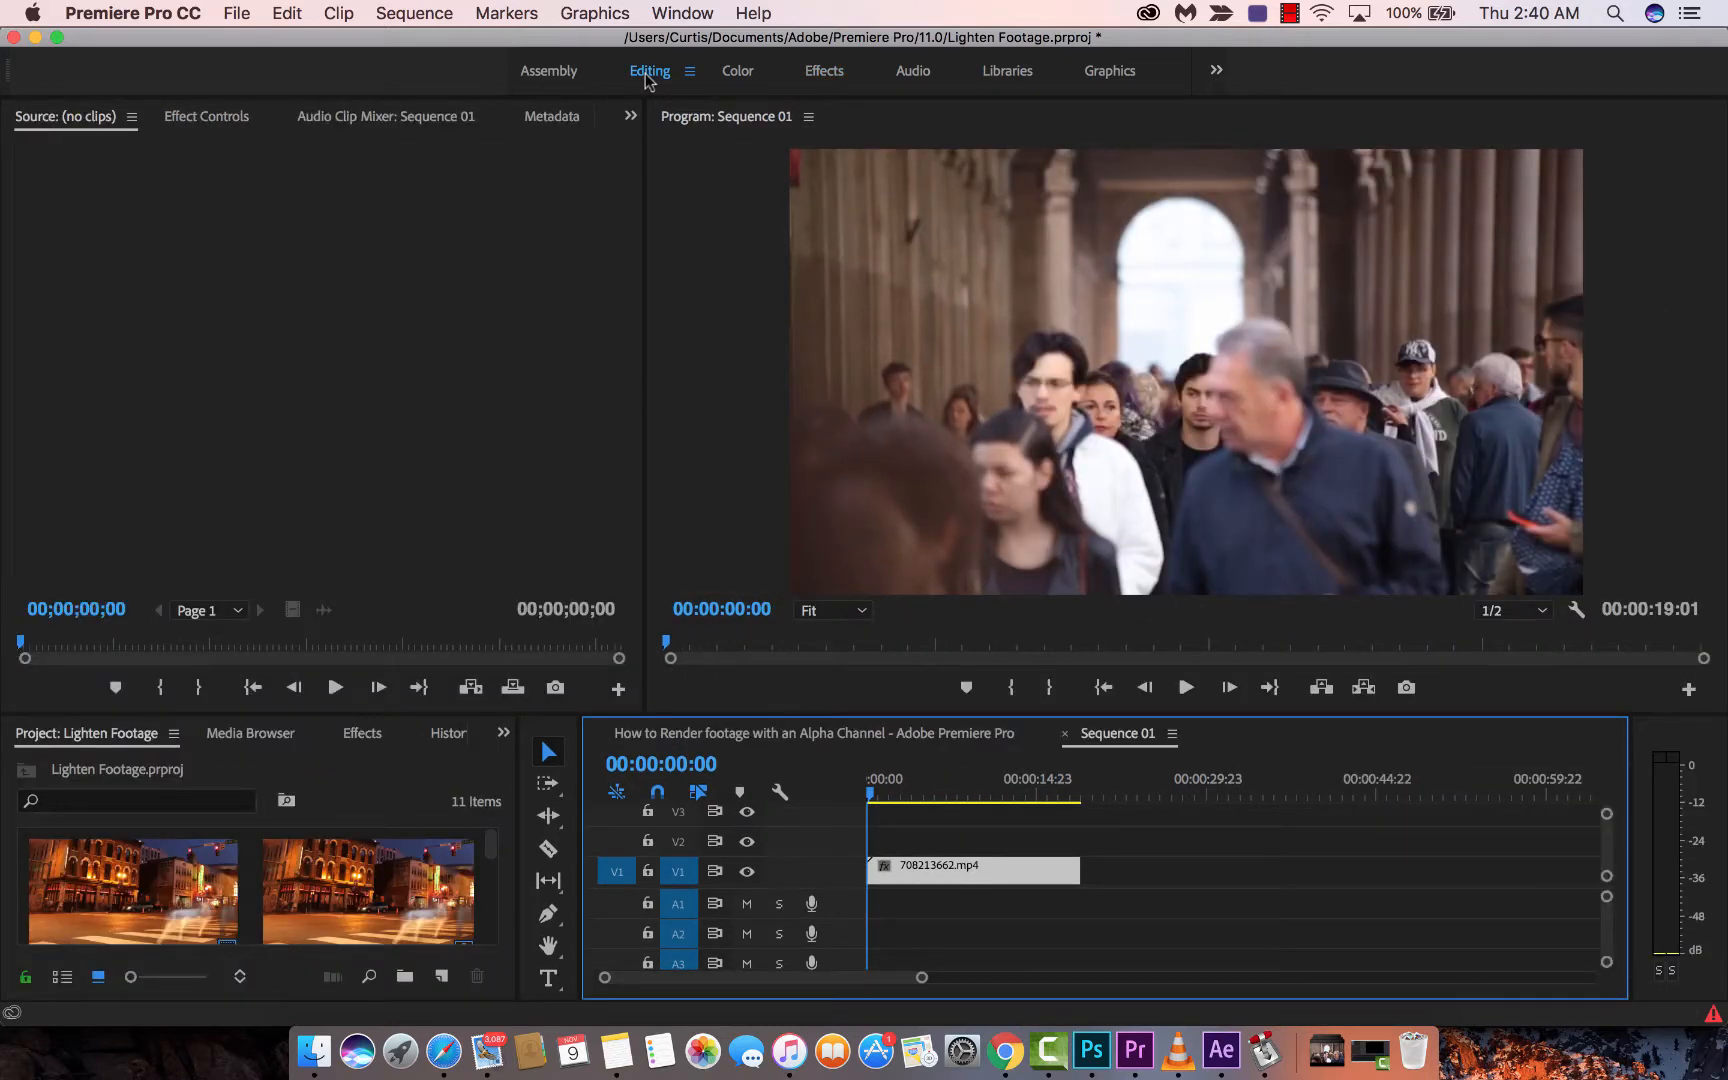
# - Filter the Effects panel list by 'blur'
pyautogui.click(678, 12)
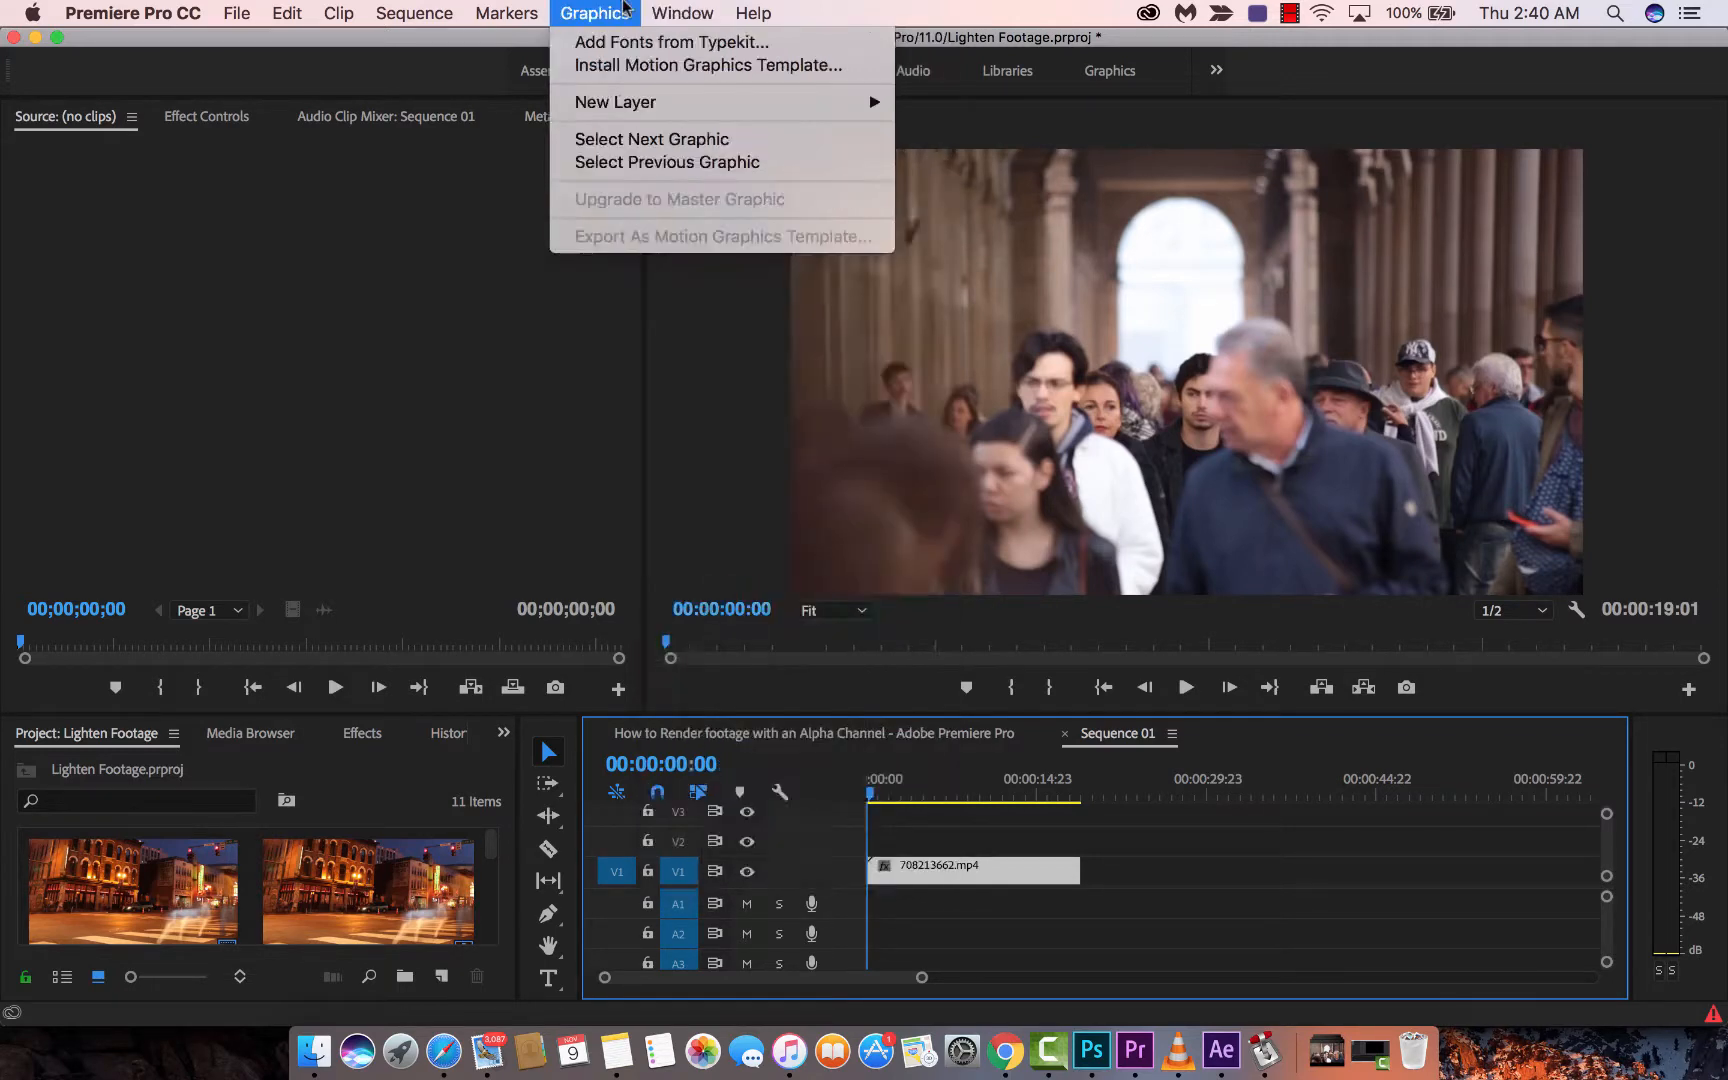
pyautogui.click(682, 12)
pyautogui.click(364, 735)
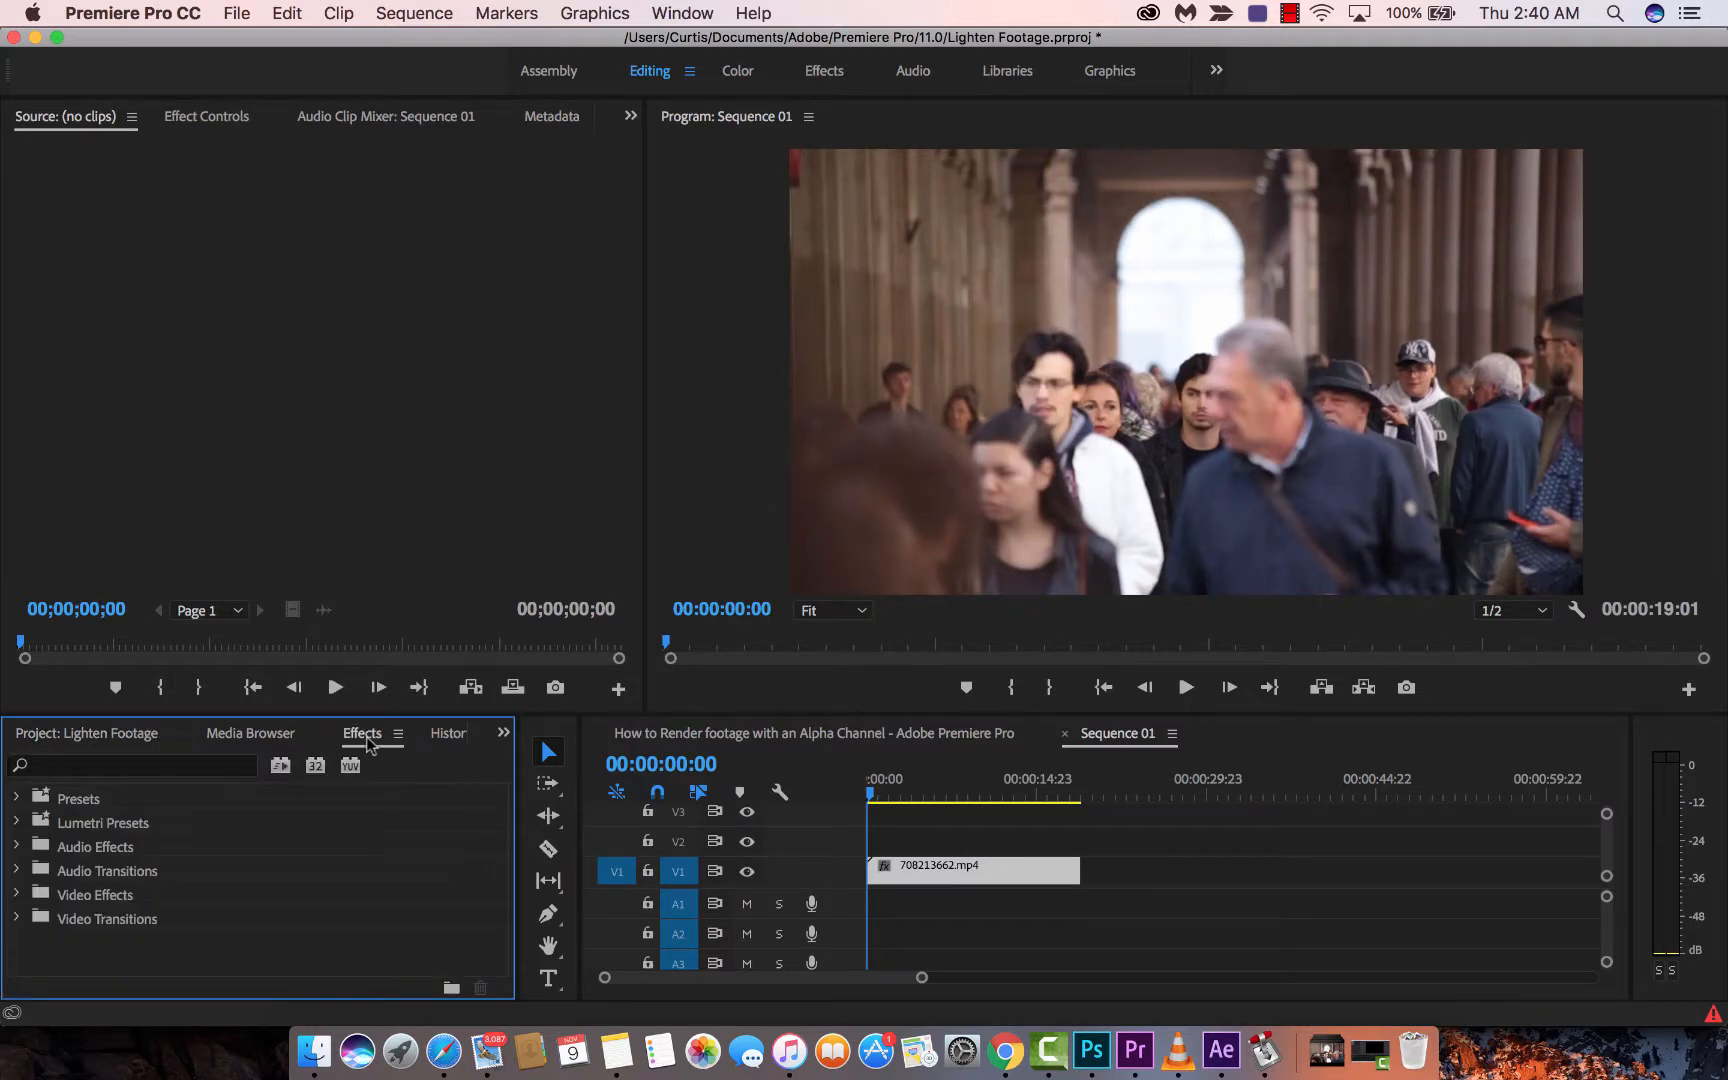
pyautogui.click(190, 766)
pyautogui.write('blur')
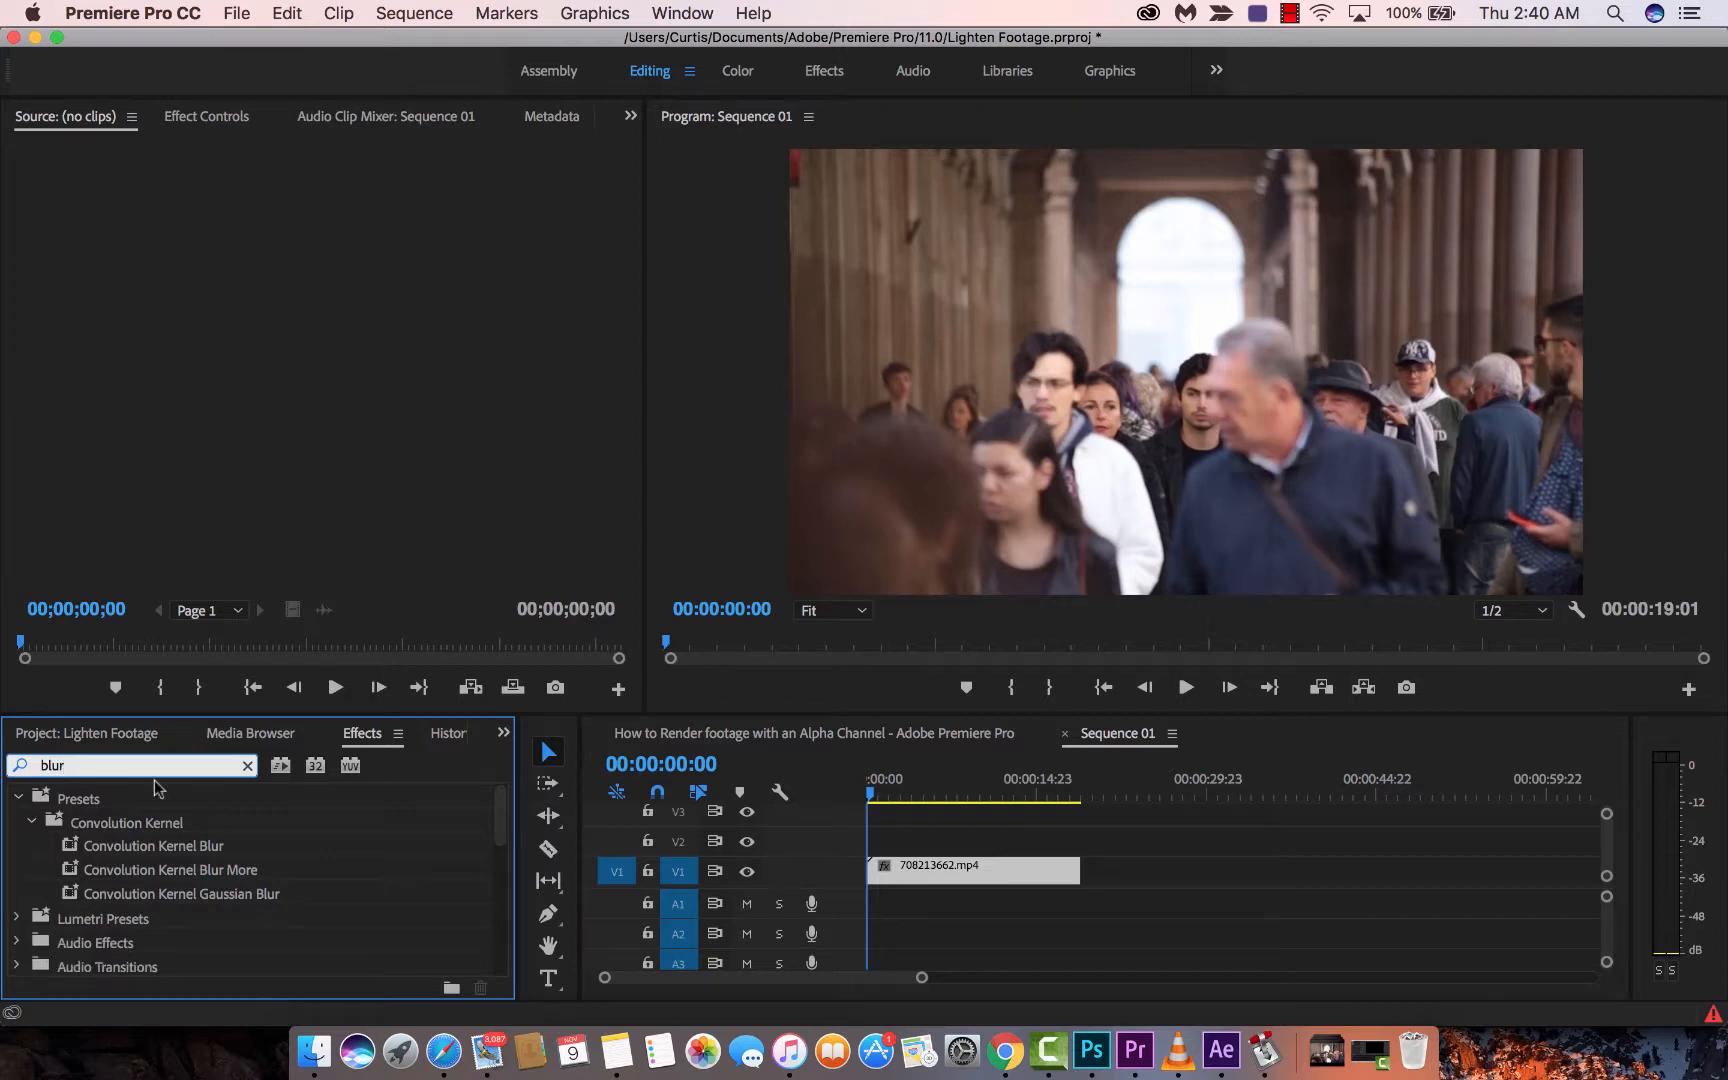
# - Enlarge the Effects list and scroll to Blur & Sharpen showing Gaussian Blur
pyautogui.moveTo(325, 717); pyautogui.dragTo(325, 717)
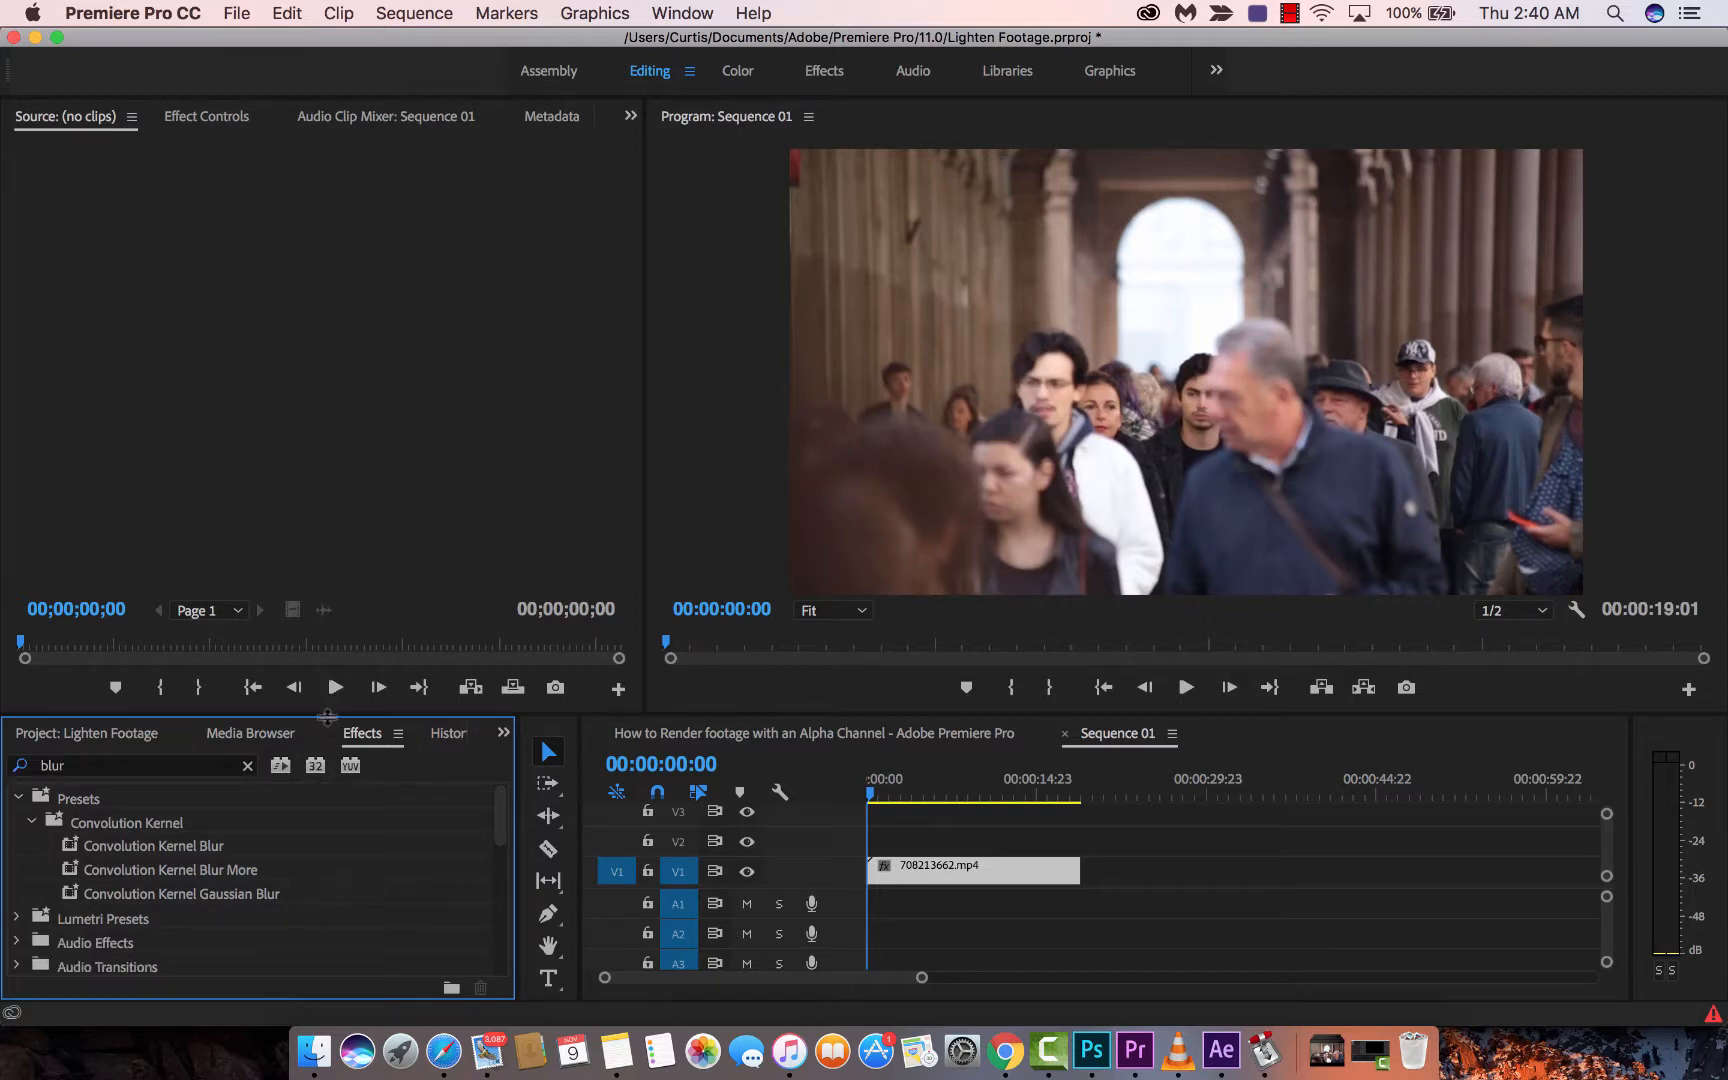
pyautogui.moveTo(327, 715); pyautogui.dragTo(338, 606)
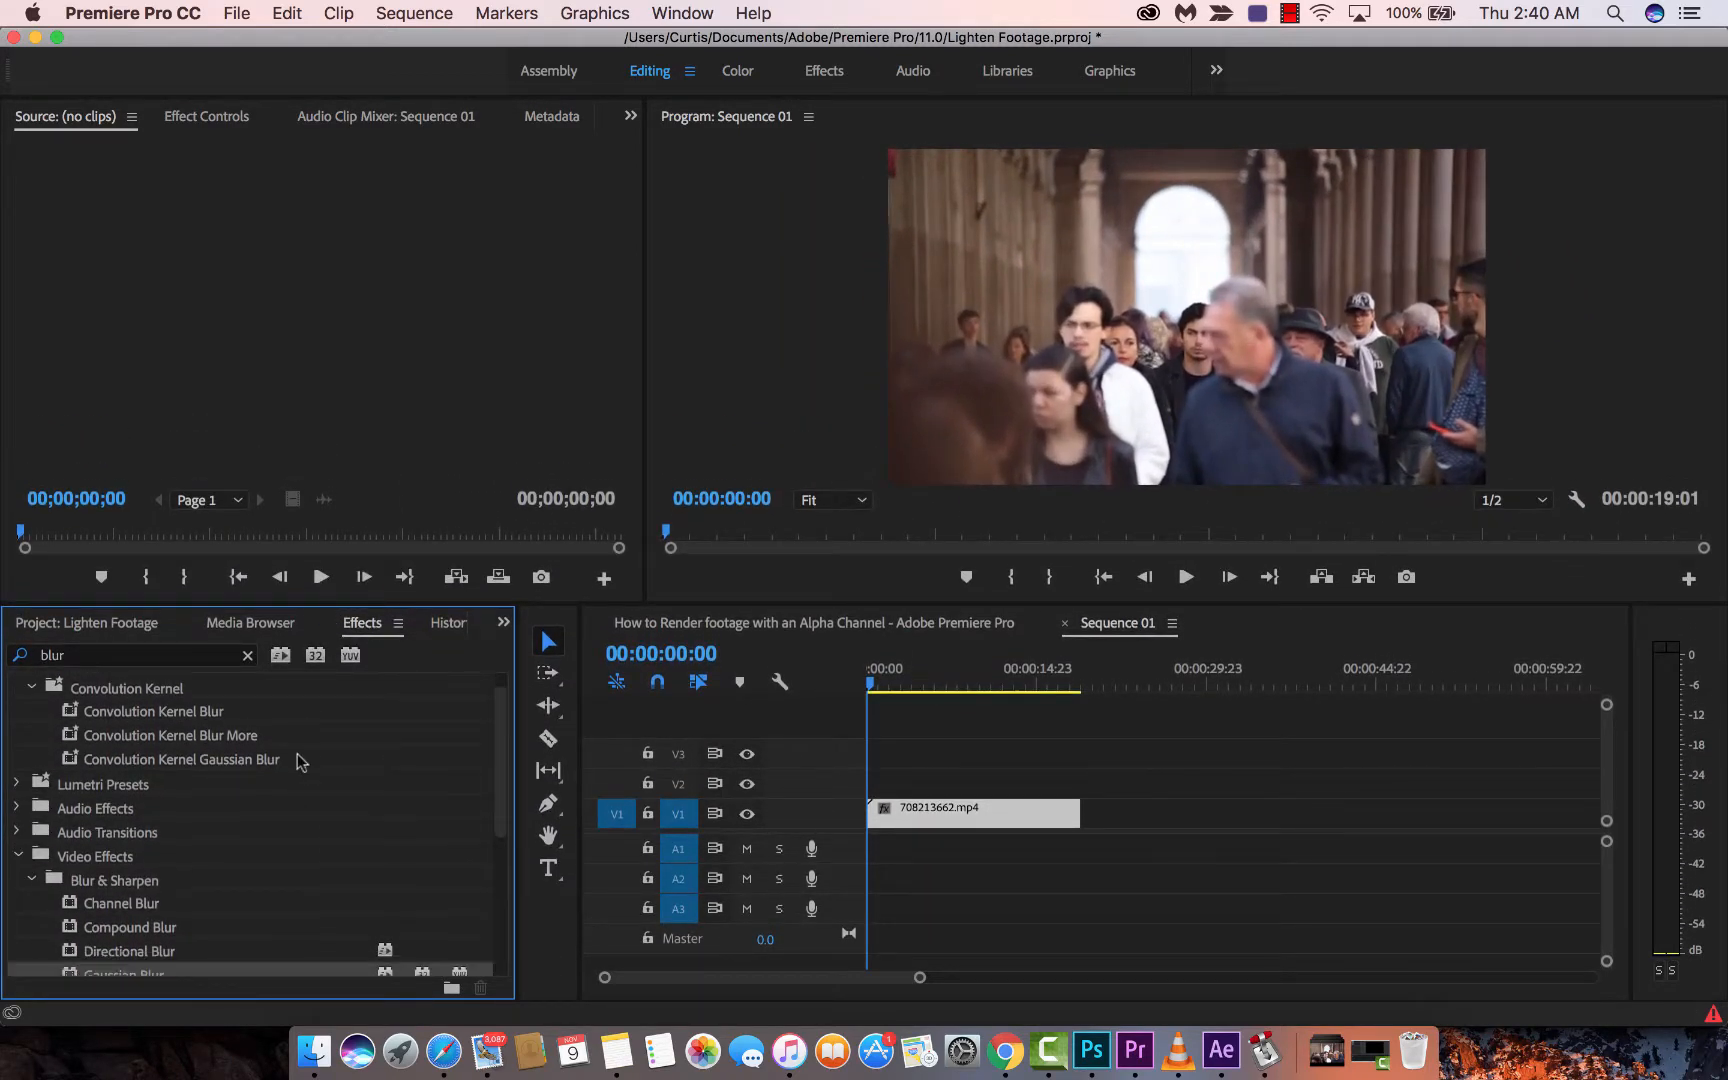
pyautogui.scroll(-3, 297, 762)
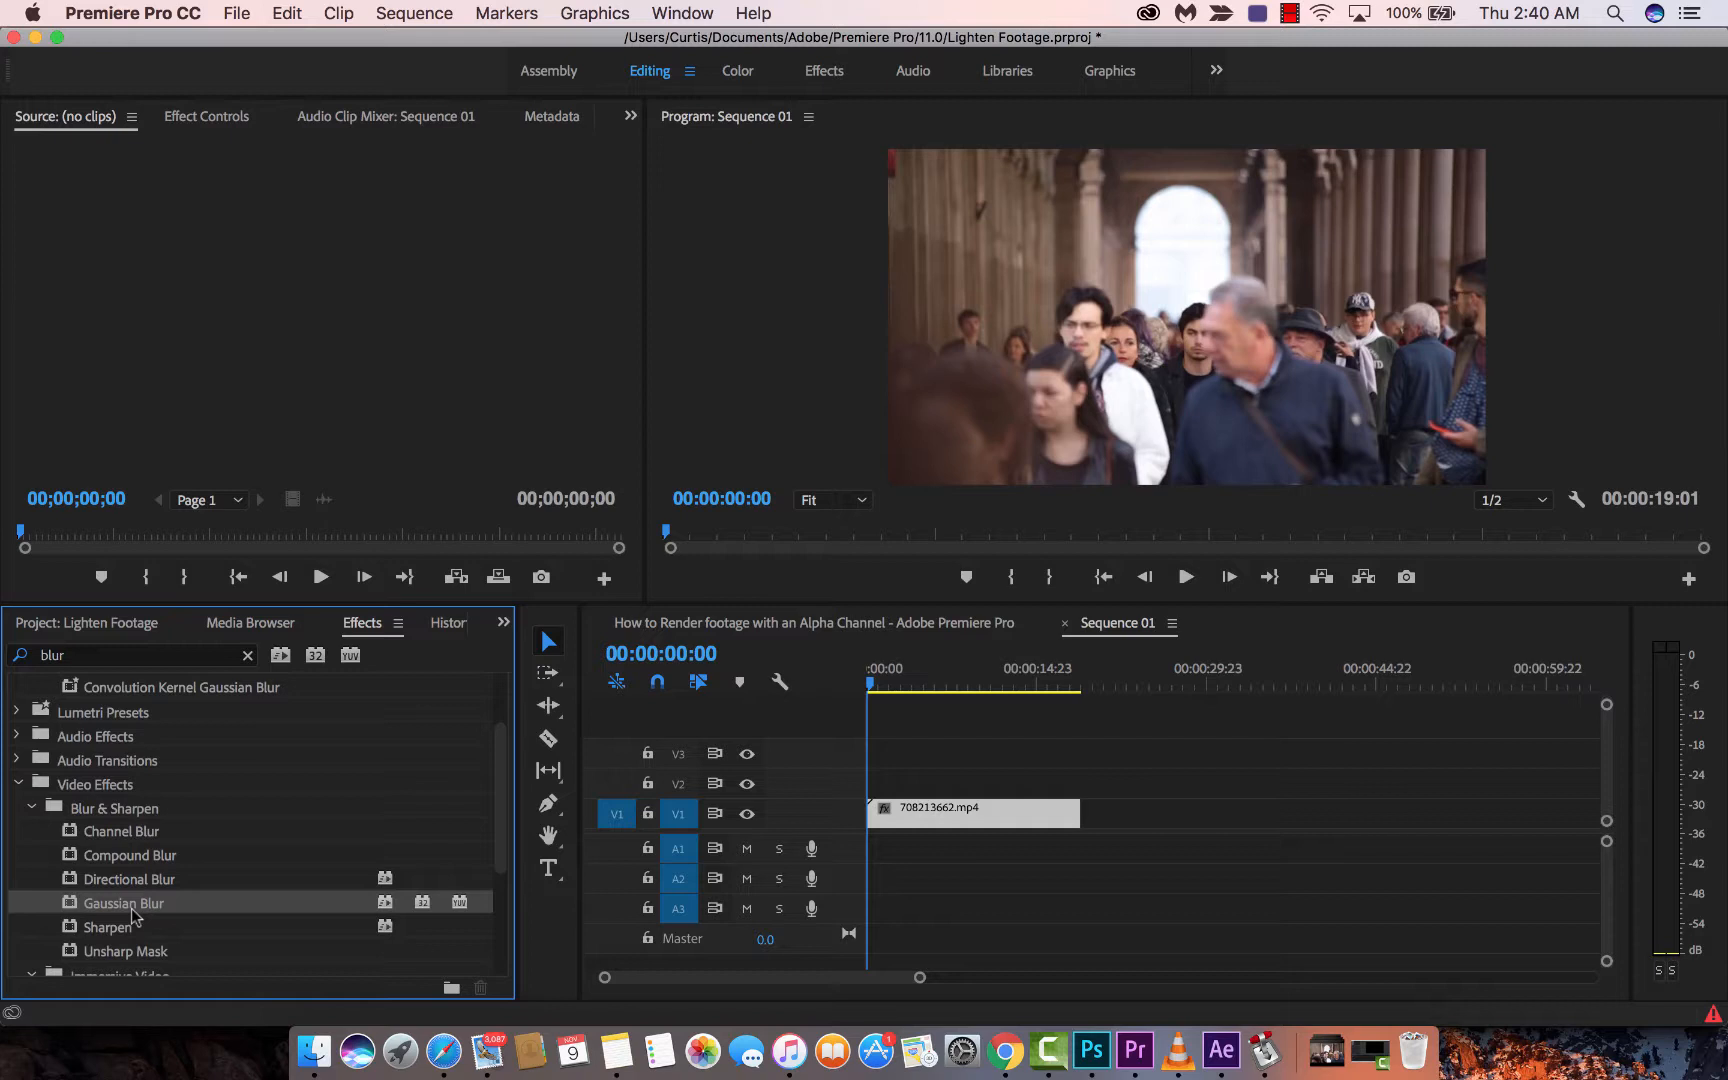
# - Apply Gaussian Blur to clip 708213662.mp4 on V1 and show its properties in Effect Controls
pyautogui.moveTo(142, 908); pyautogui.dragTo(926, 809)
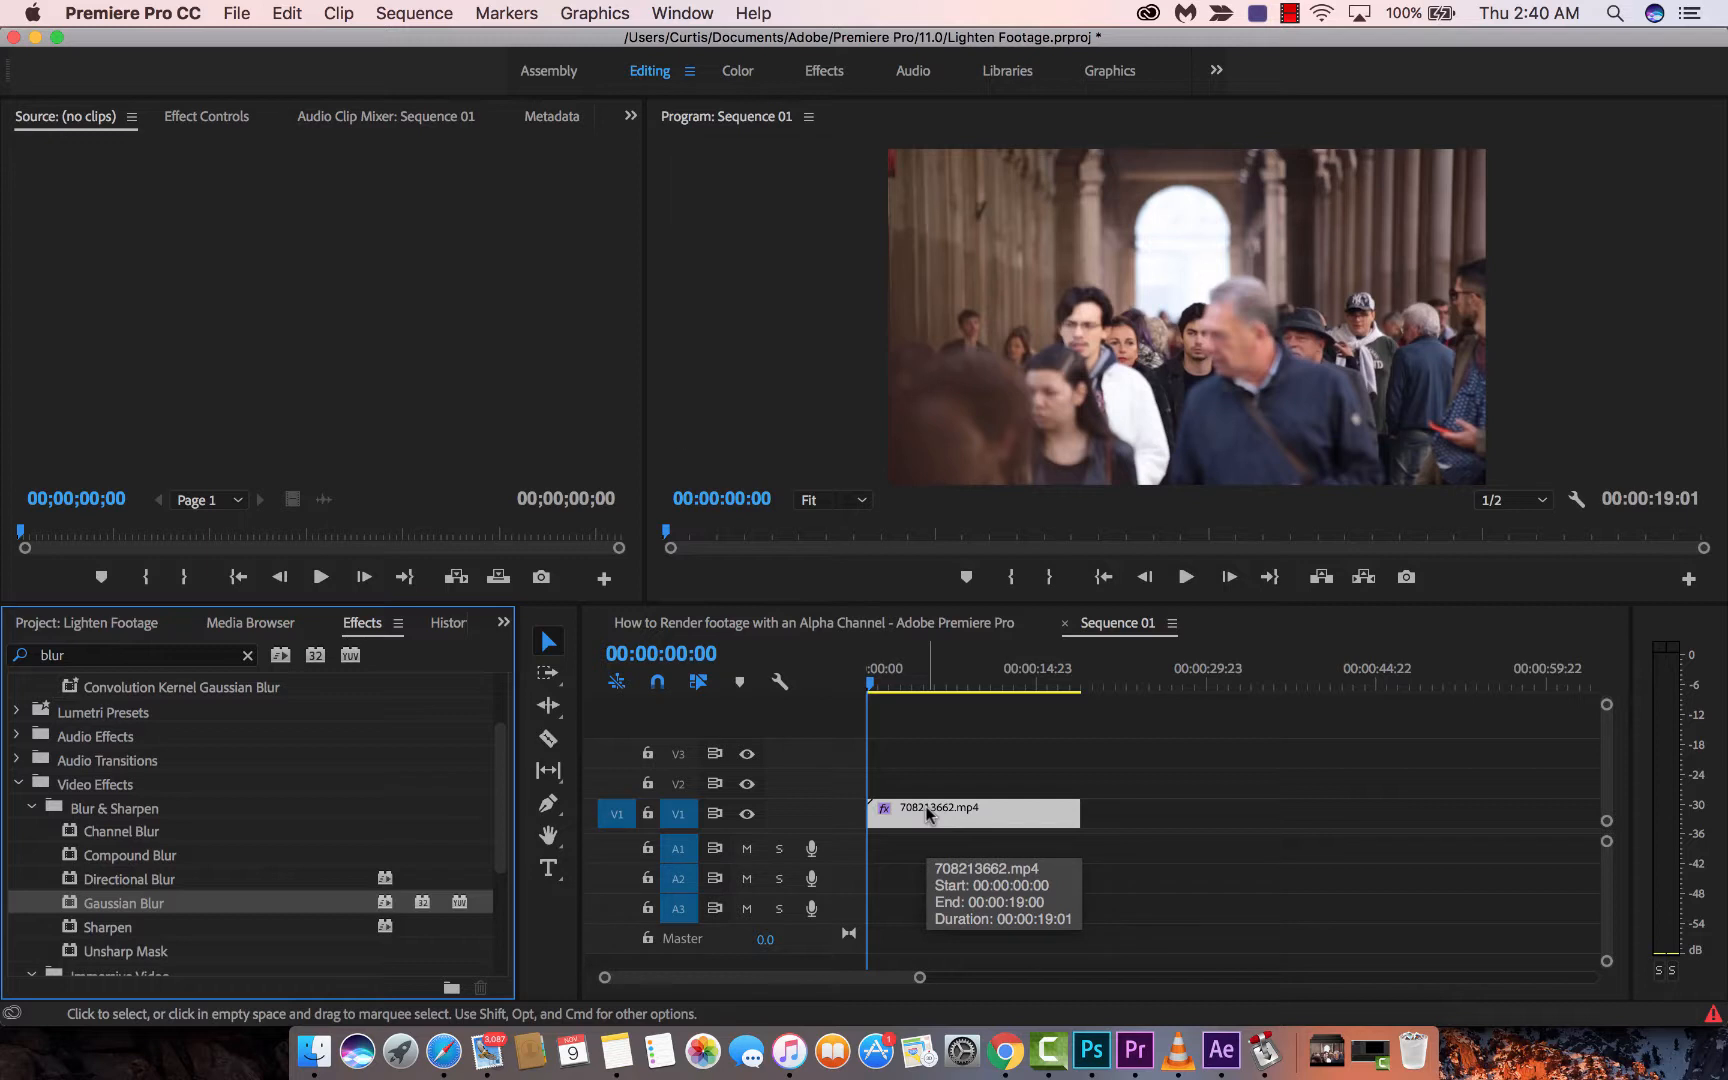
pyautogui.click(947, 801)
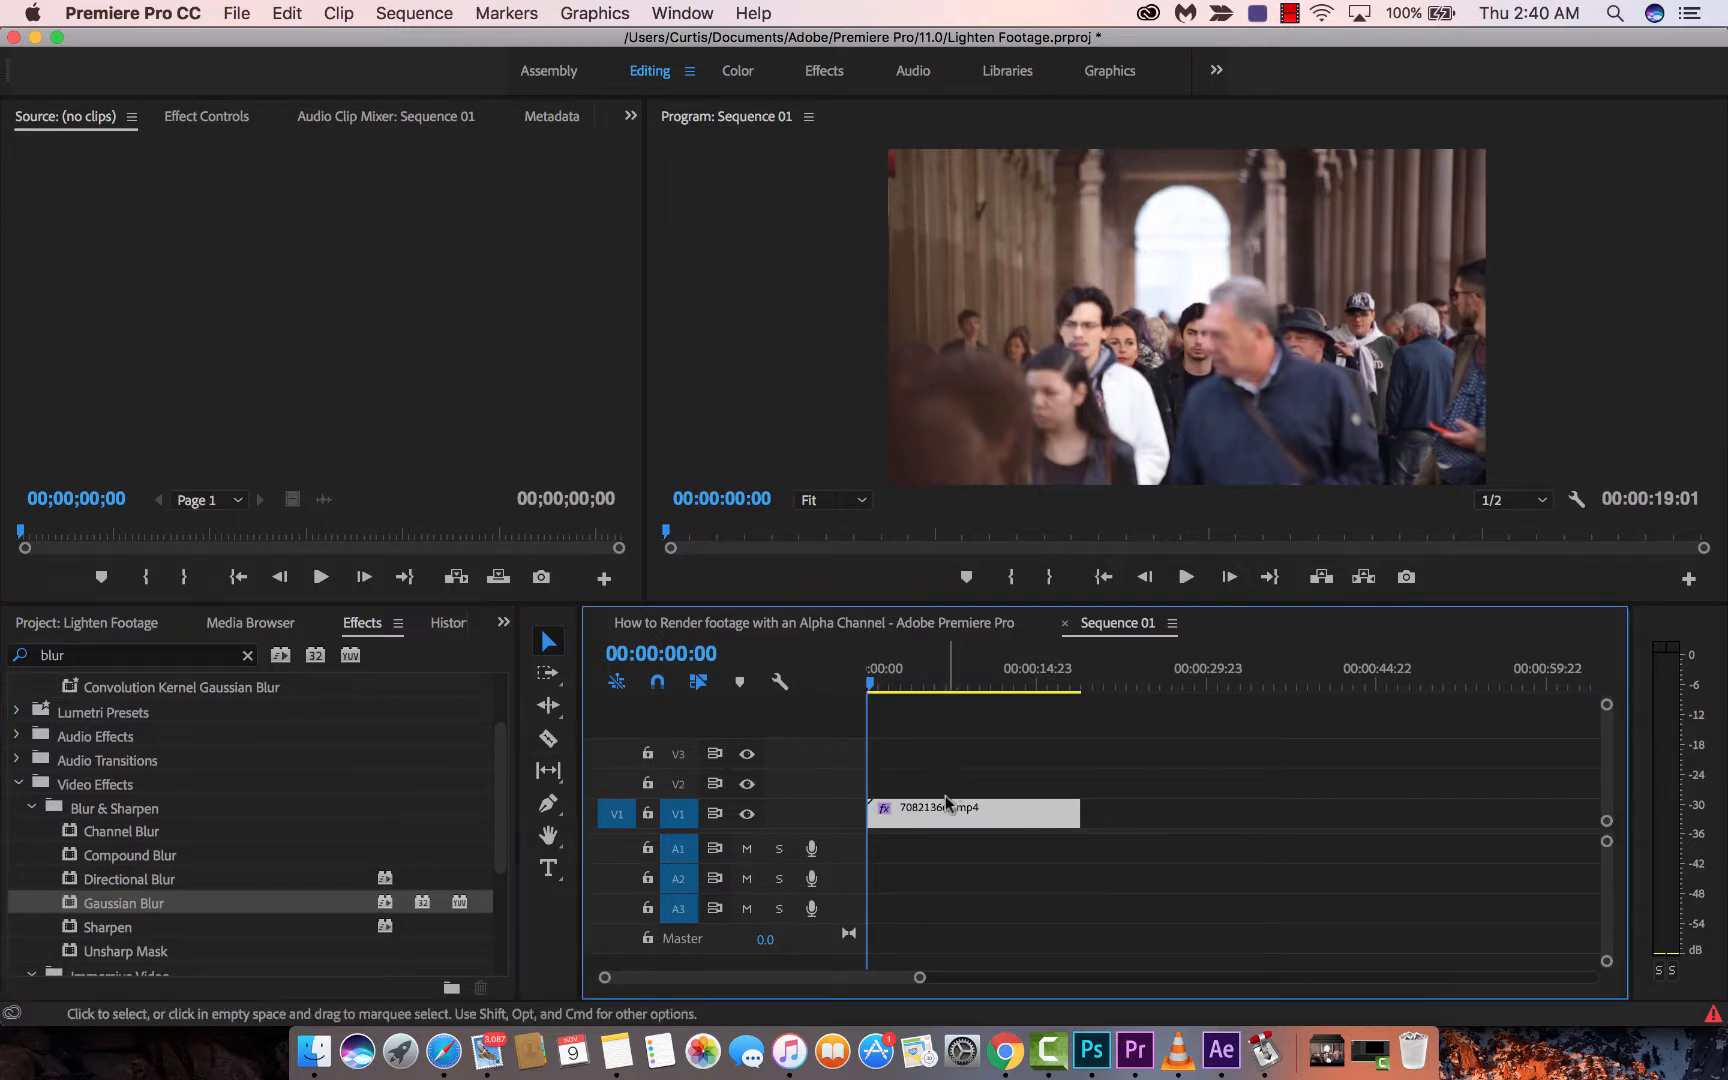
pyautogui.click(947, 797)
pyautogui.click(198, 116)
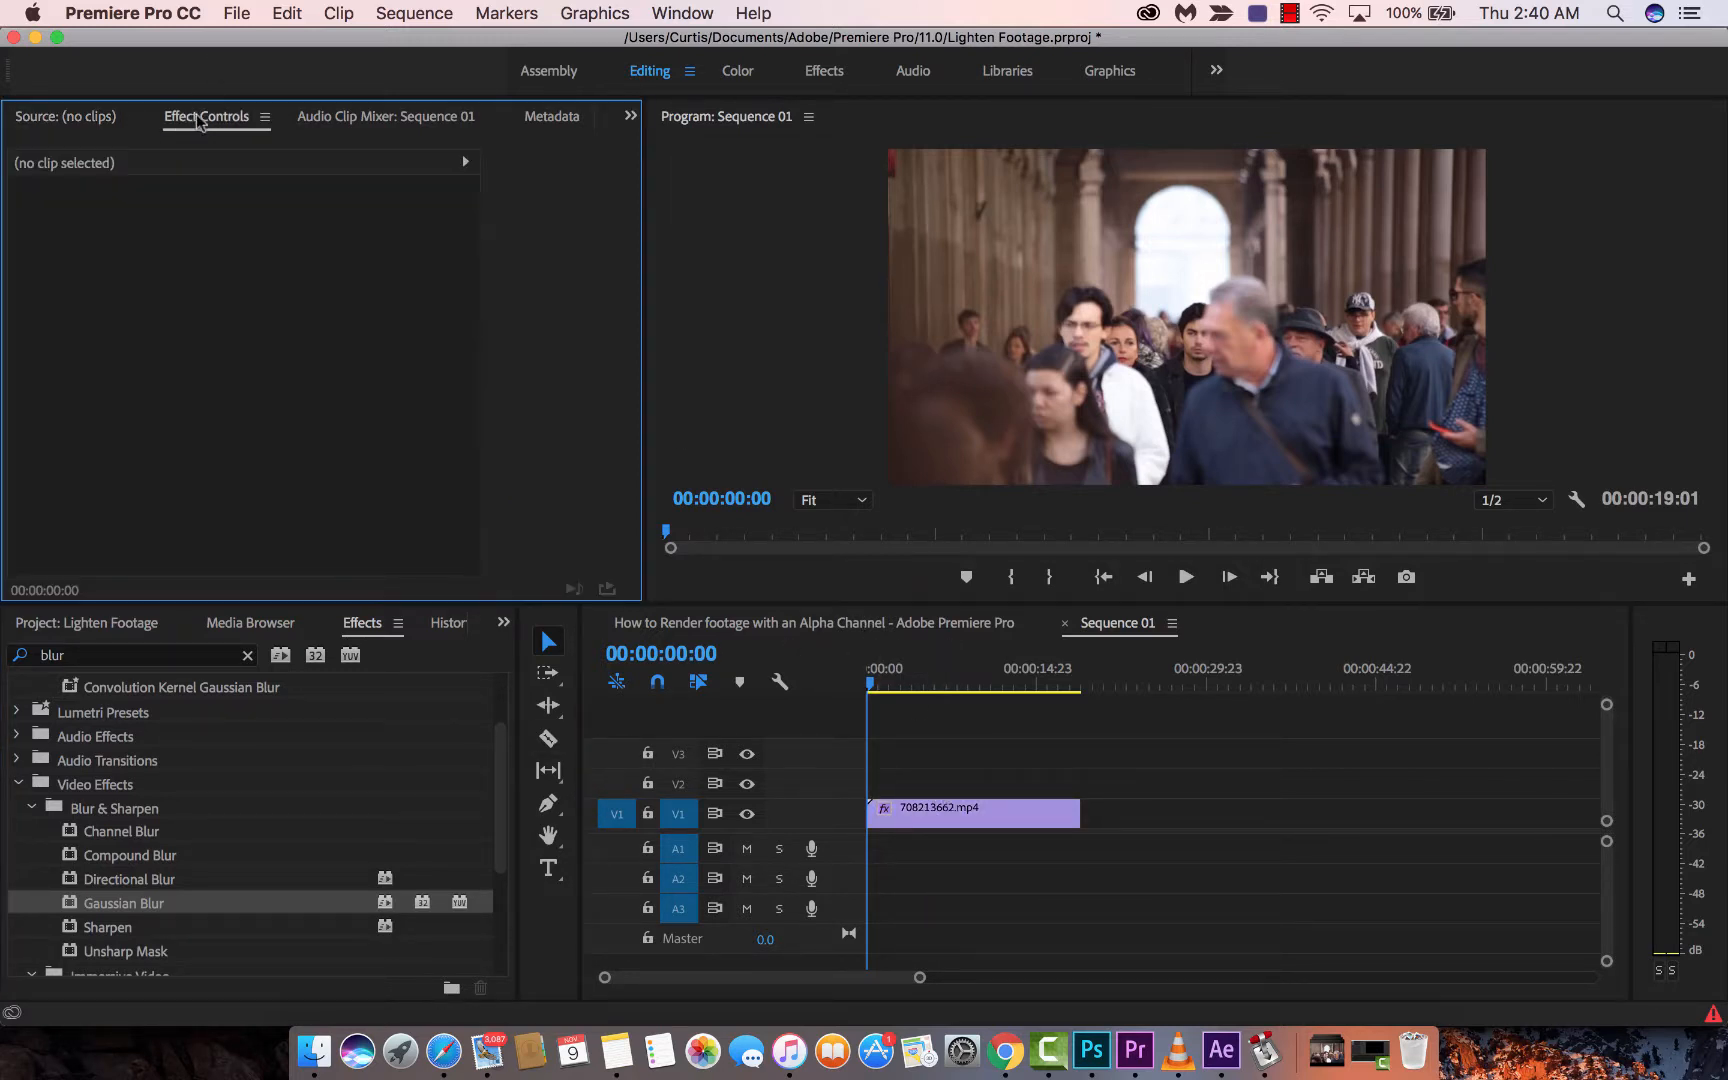
pyautogui.click(980, 816)
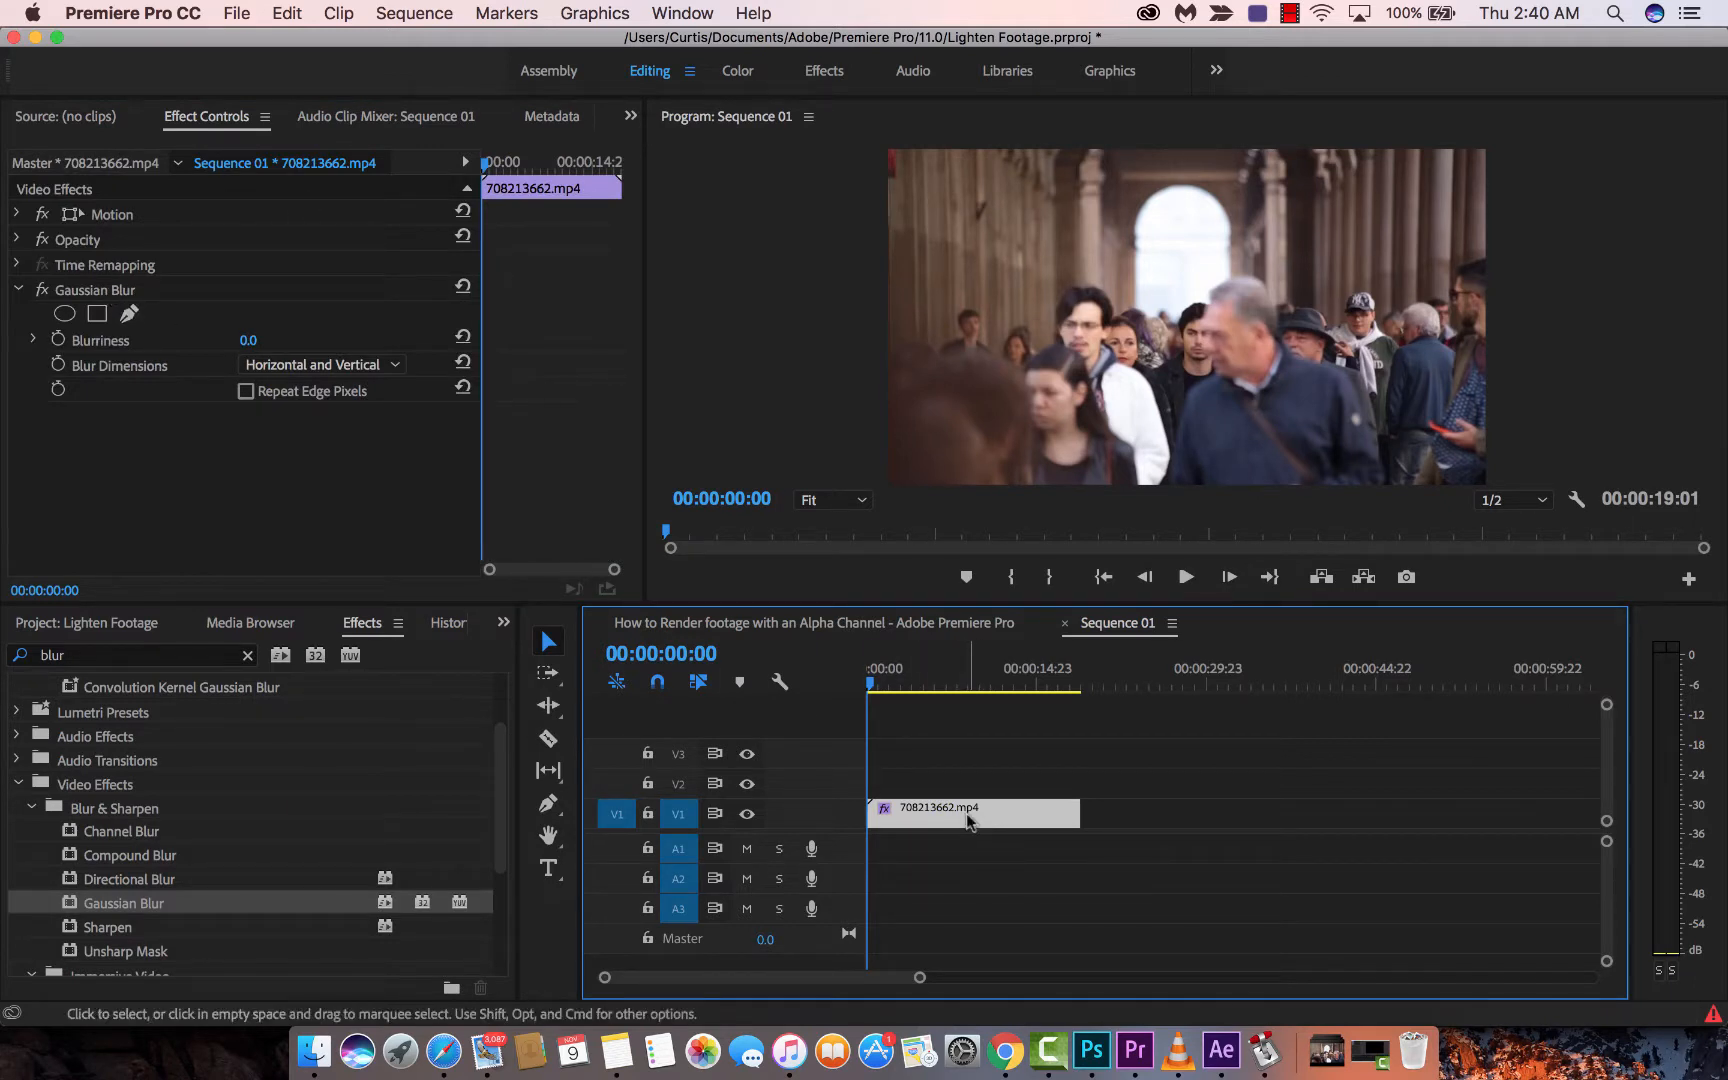
pyautogui.click(107, 292)
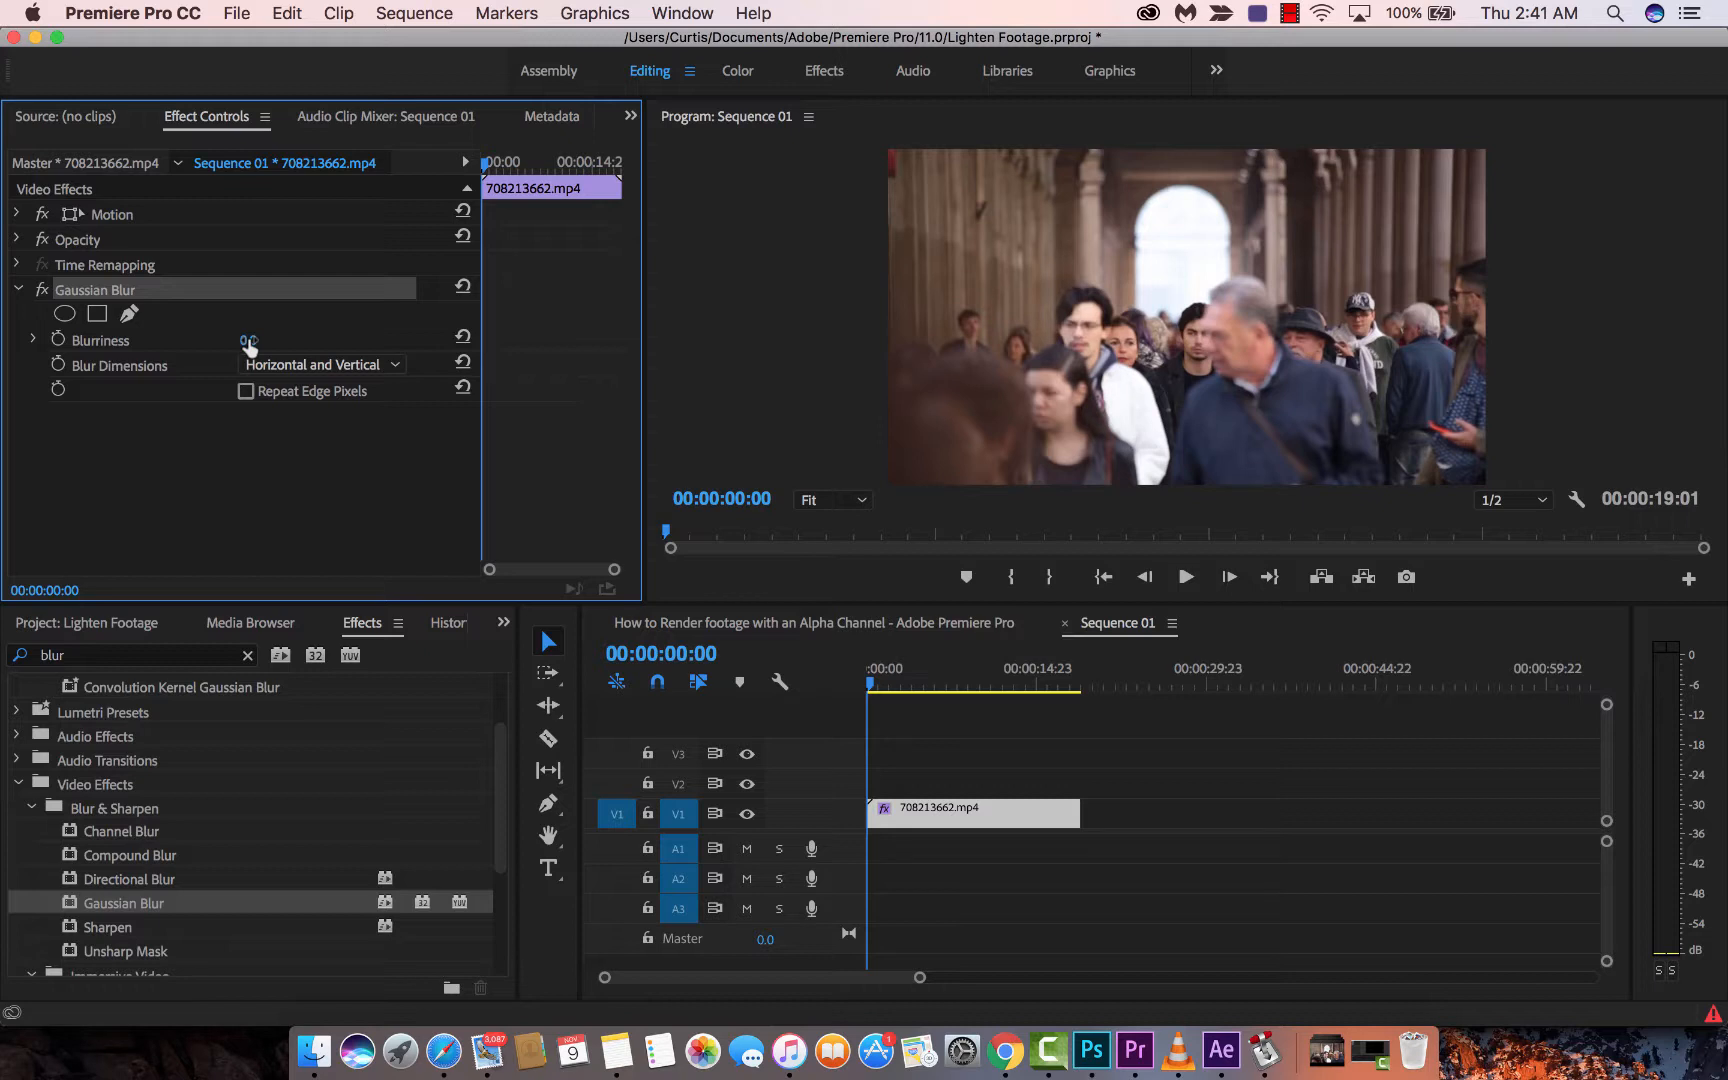
# - Compare blurred and sharp footage, then settle Gaussian Blur's Blurriness at 135
pyautogui.moveTo(249, 341); pyautogui.dragTo(350, 341)
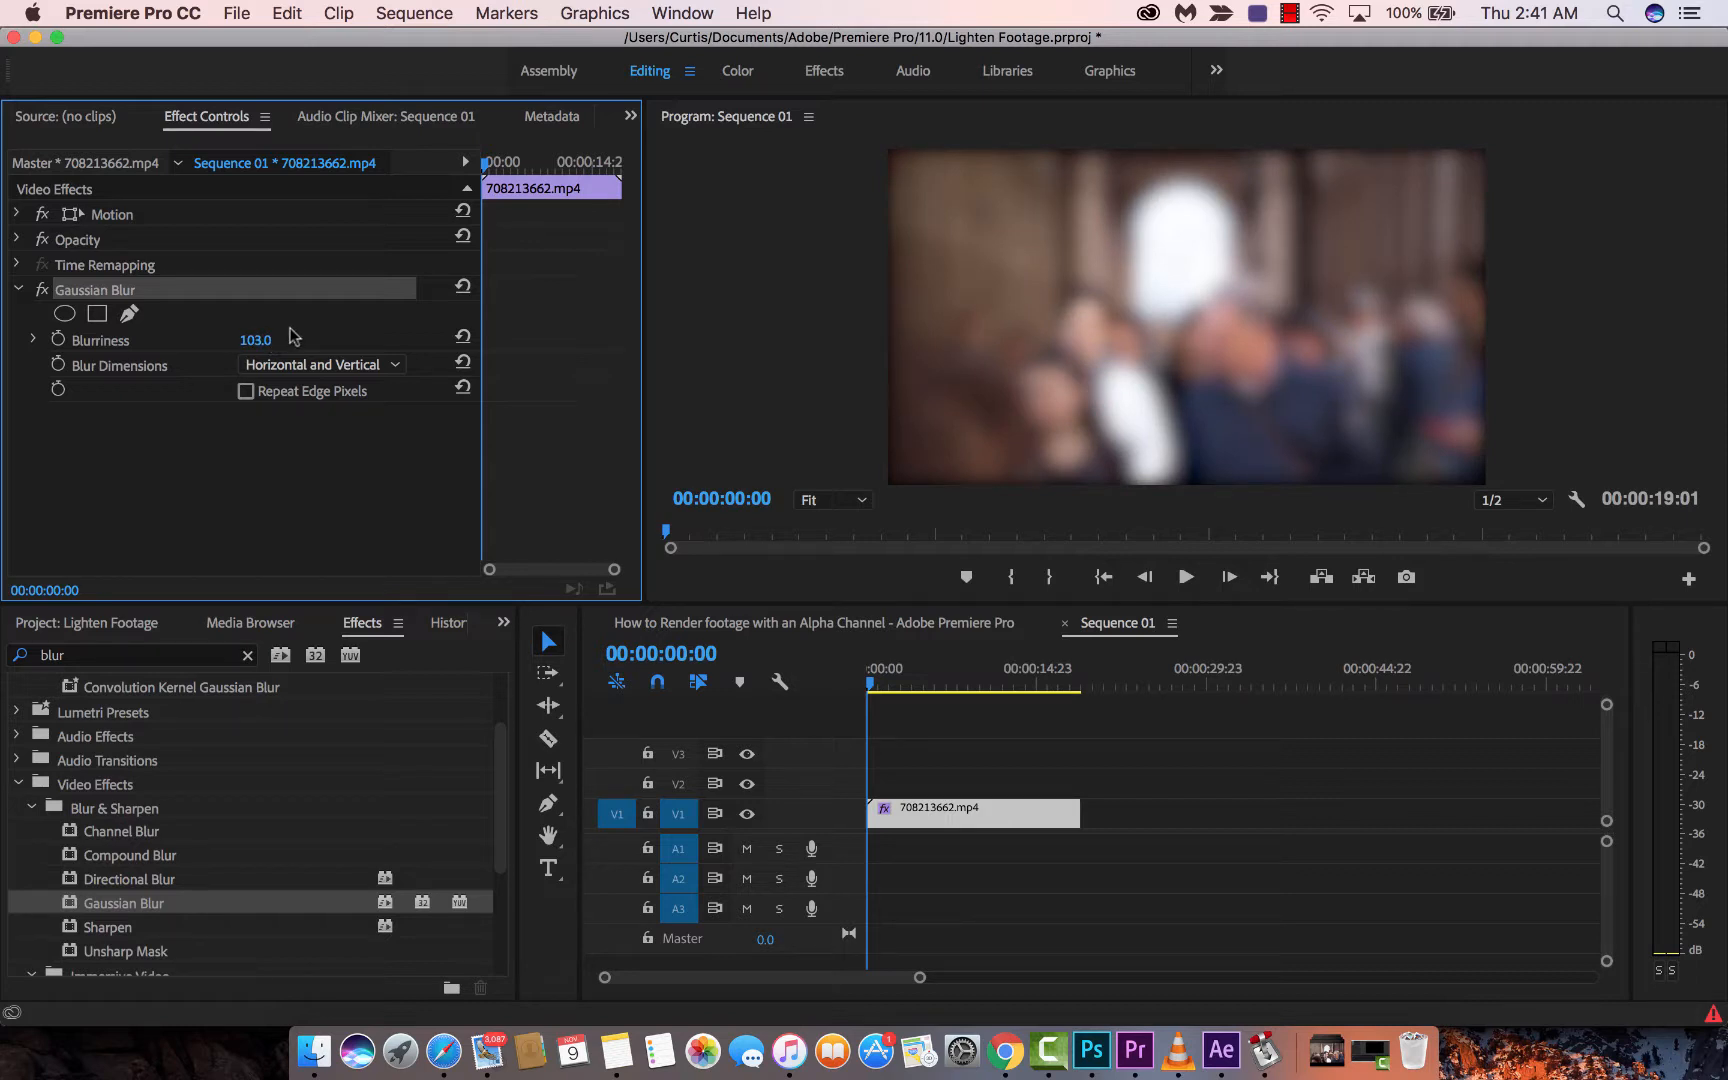
pyautogui.moveTo(254, 342); pyautogui.dragTo(152, 342)
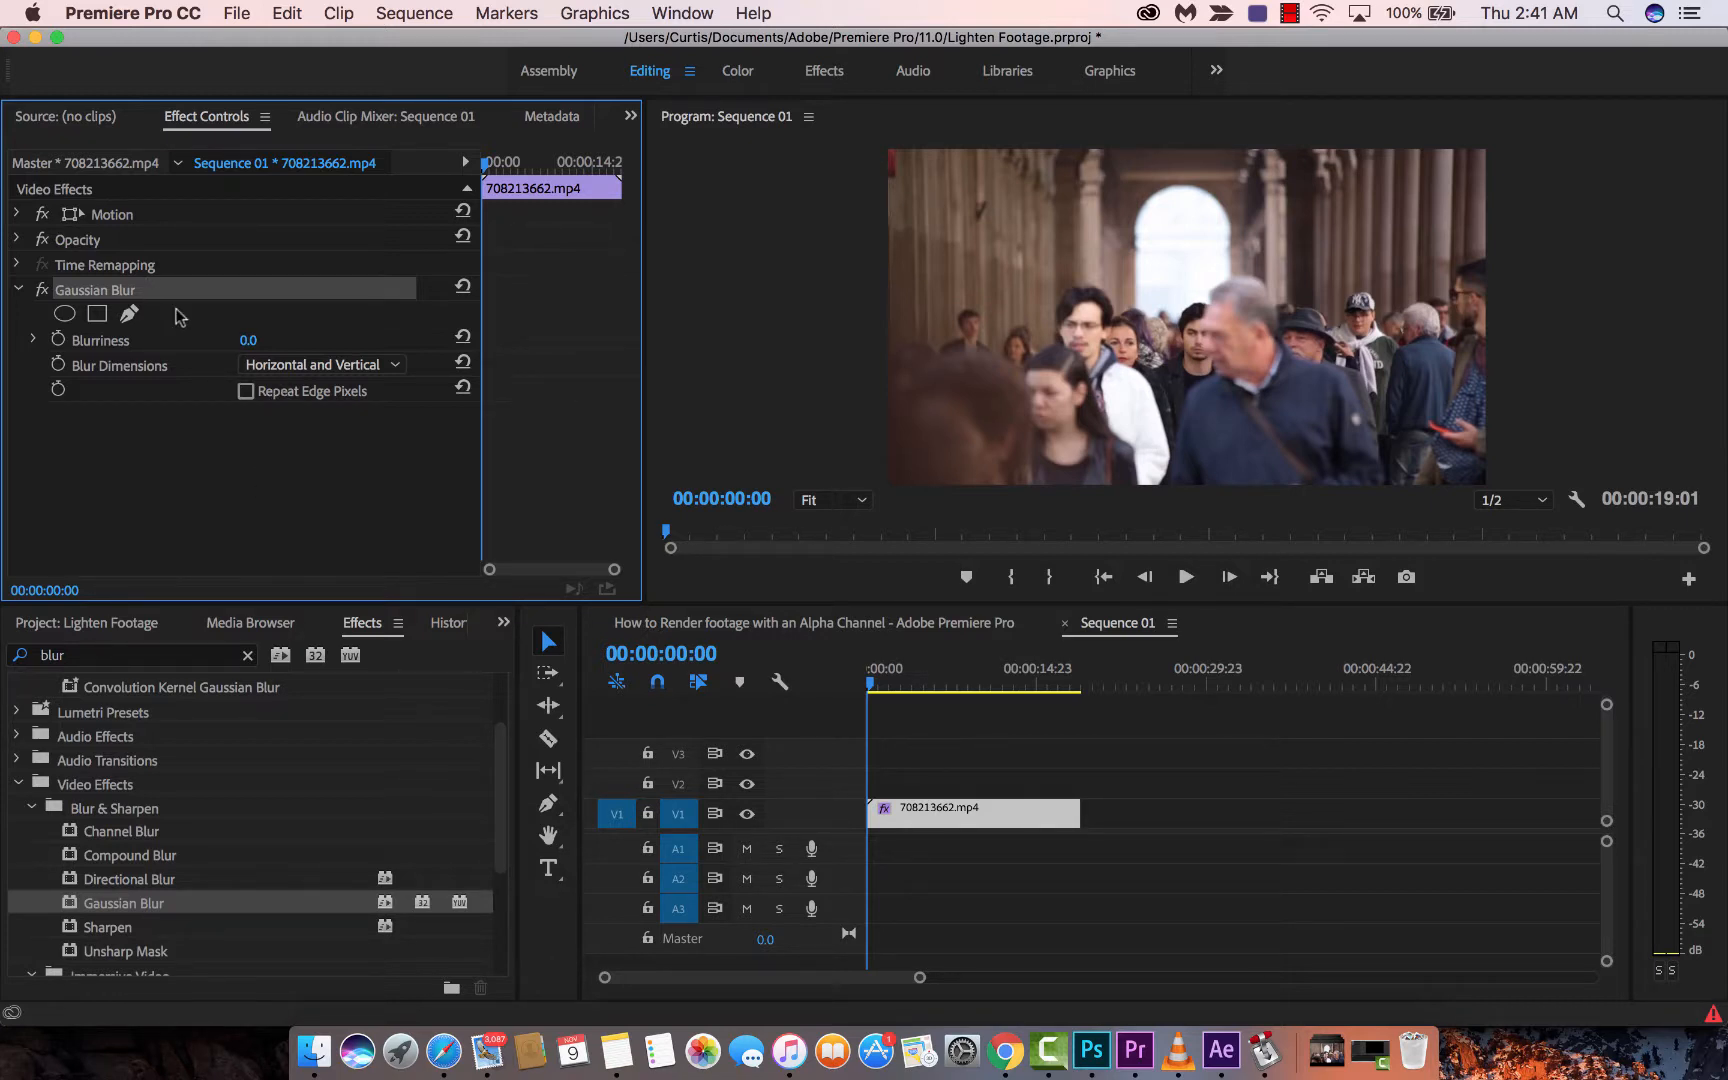
pyautogui.moveTo(248, 340); pyautogui.dragTo(387, 340)
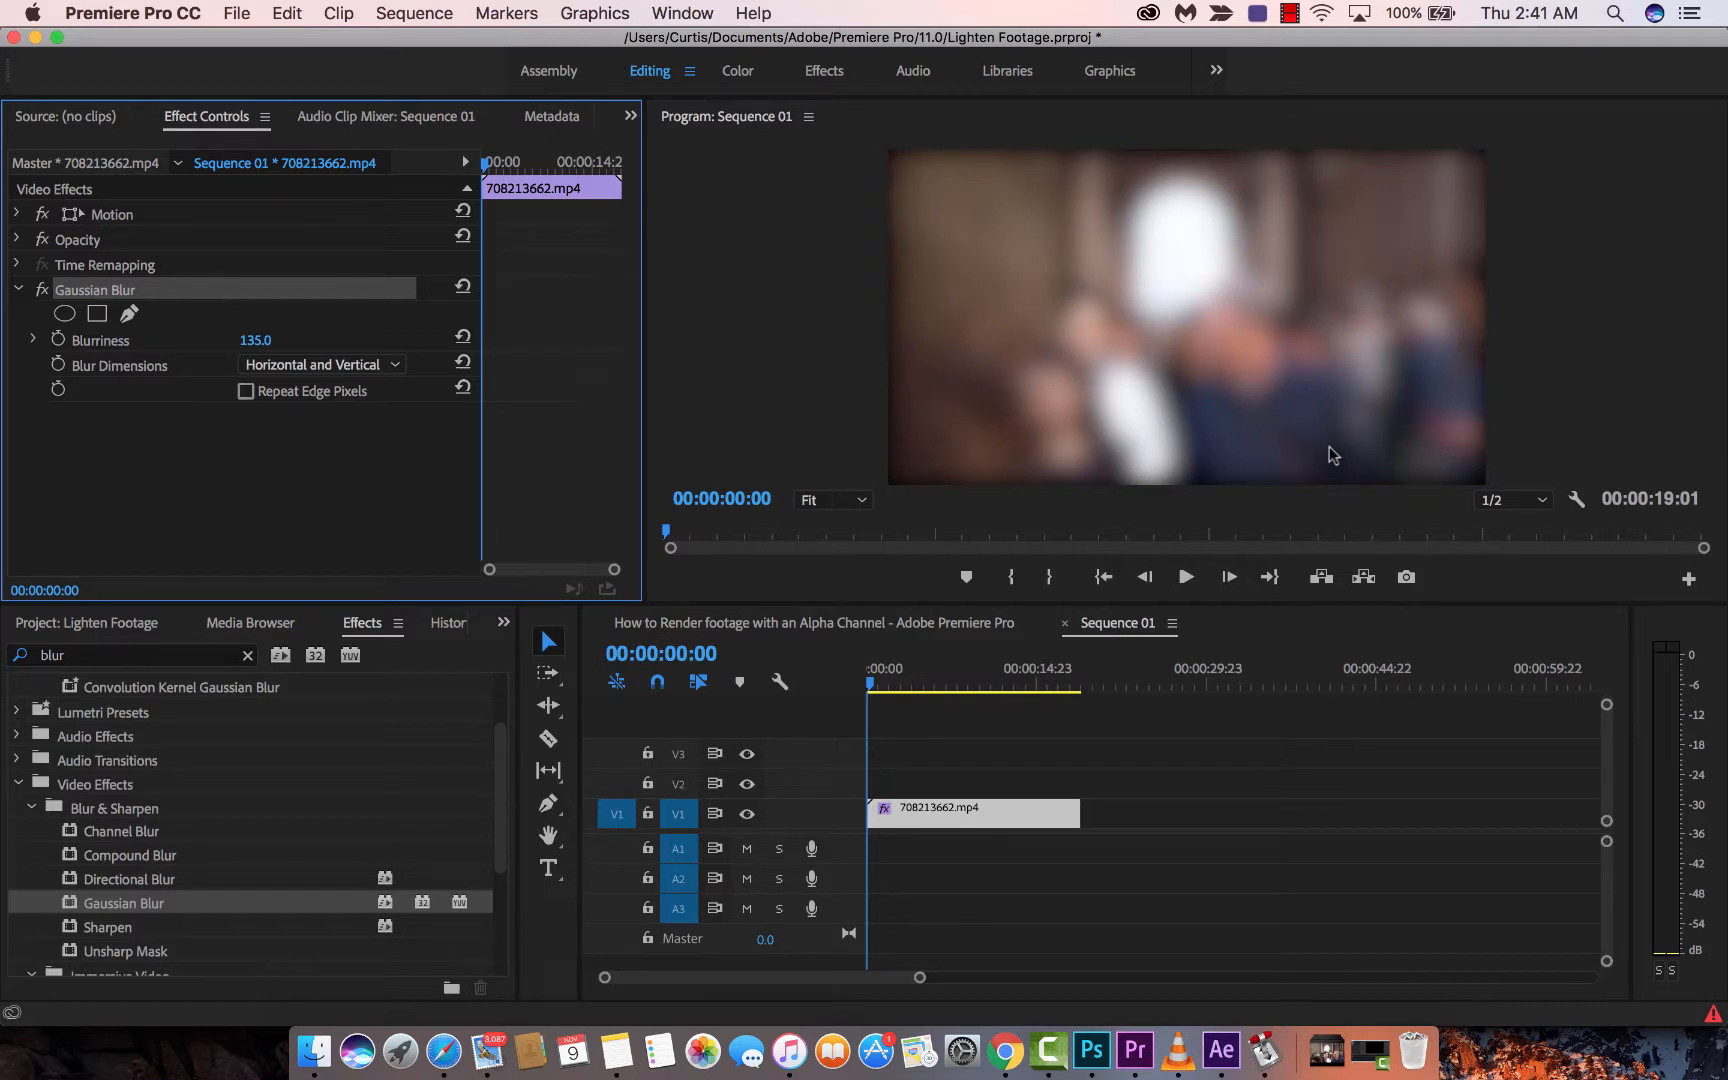
# - Enable Repeat Edge Pixels, reset Blurriness to 0, then raise it to 70
pyautogui.click(245, 396)
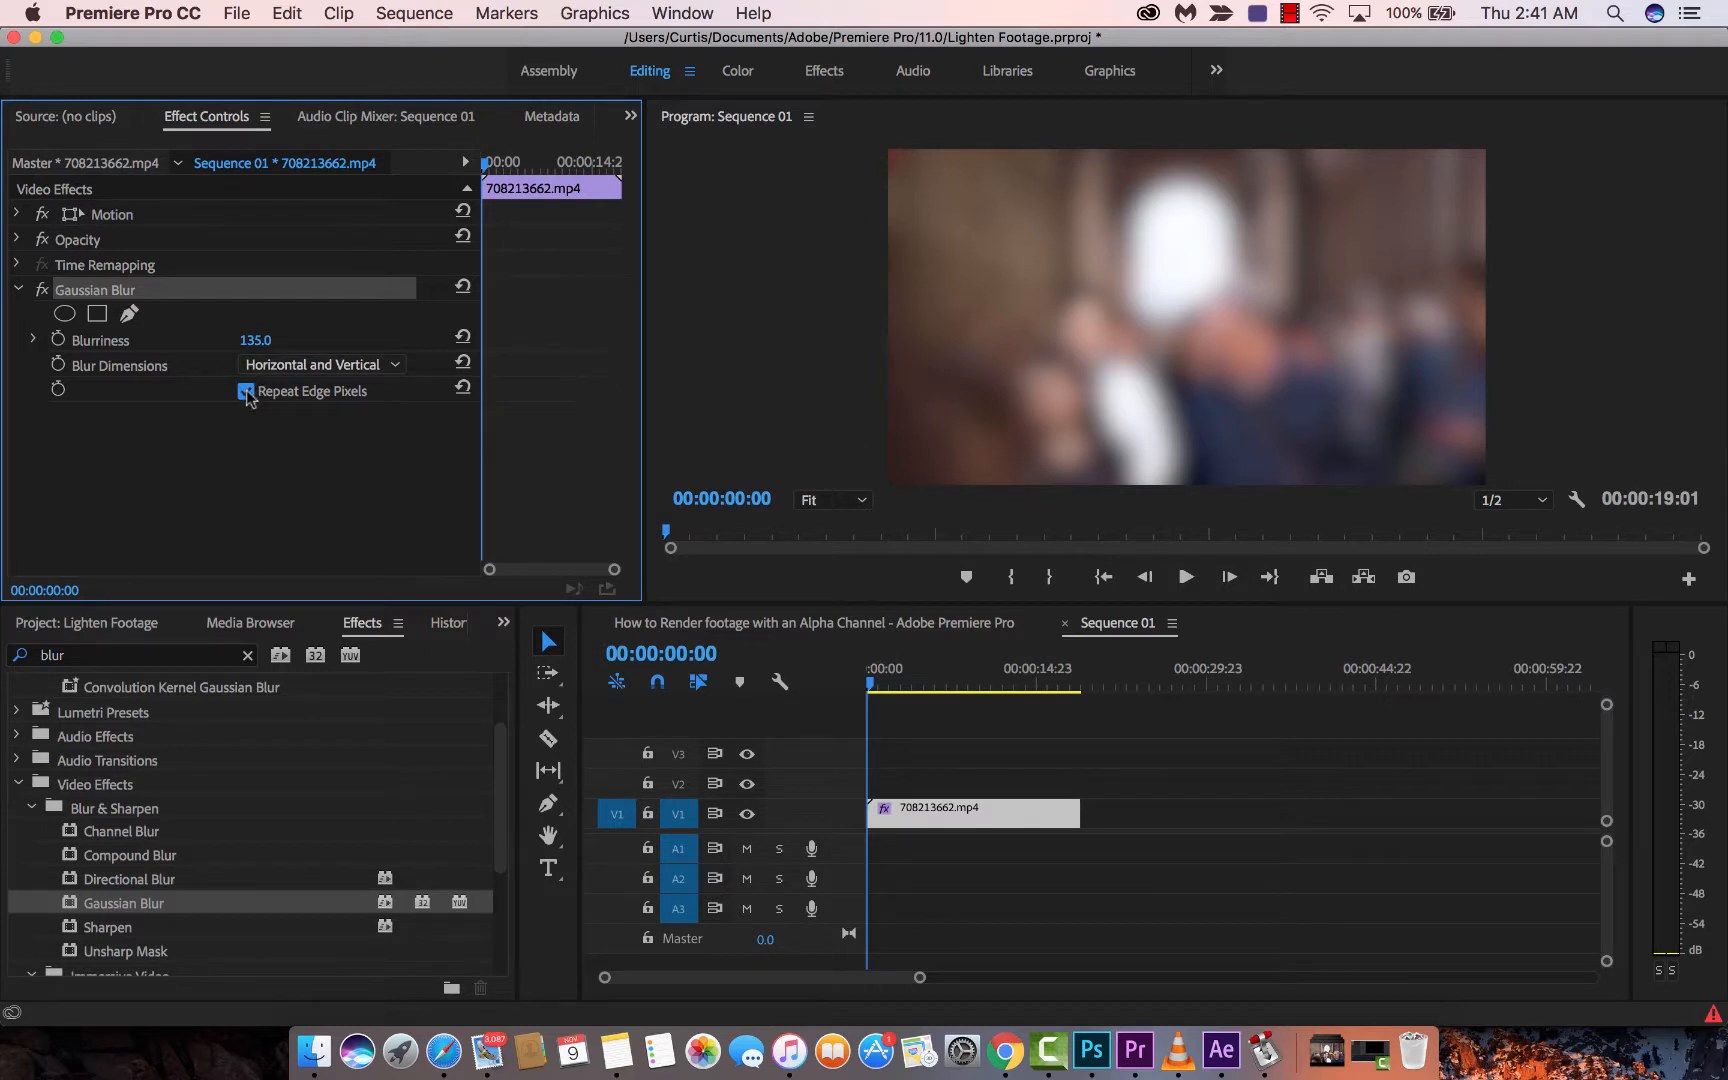
pyautogui.click(255, 340)
pyautogui.write('0')
pyautogui.press('Return')
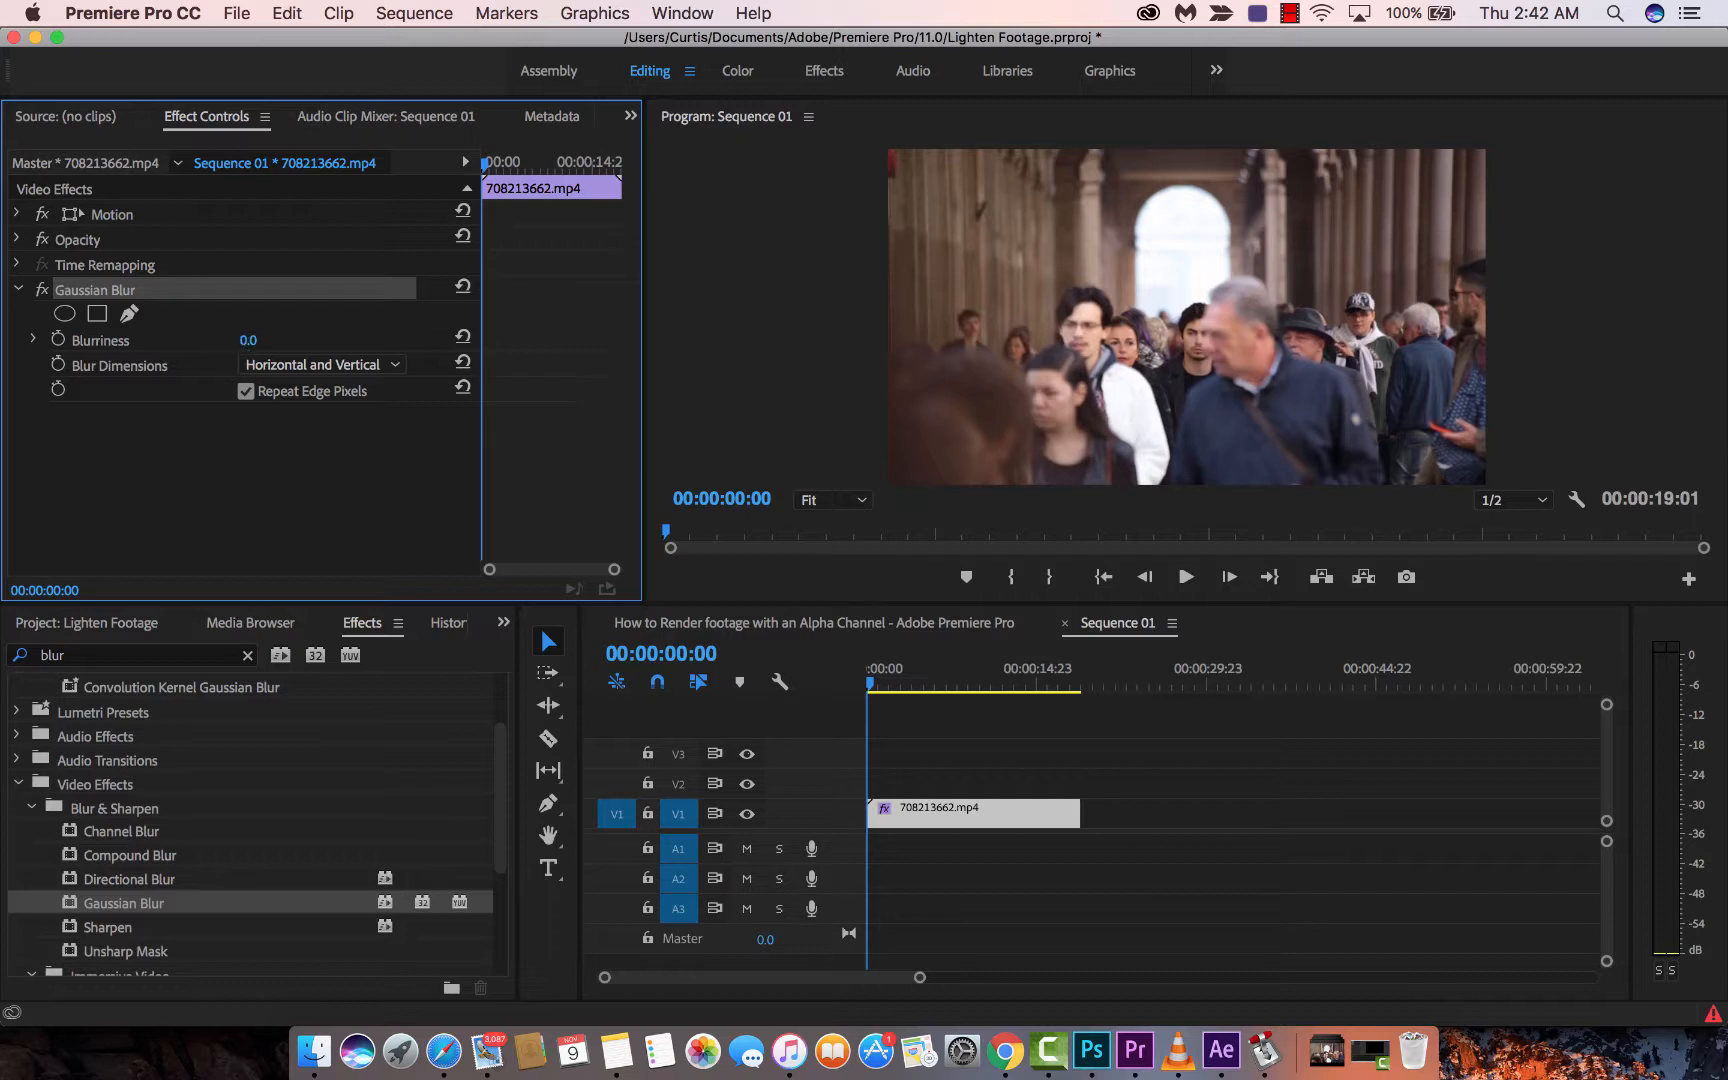
pyautogui.moveTo(248, 341); pyautogui.dragTo(318, 341)
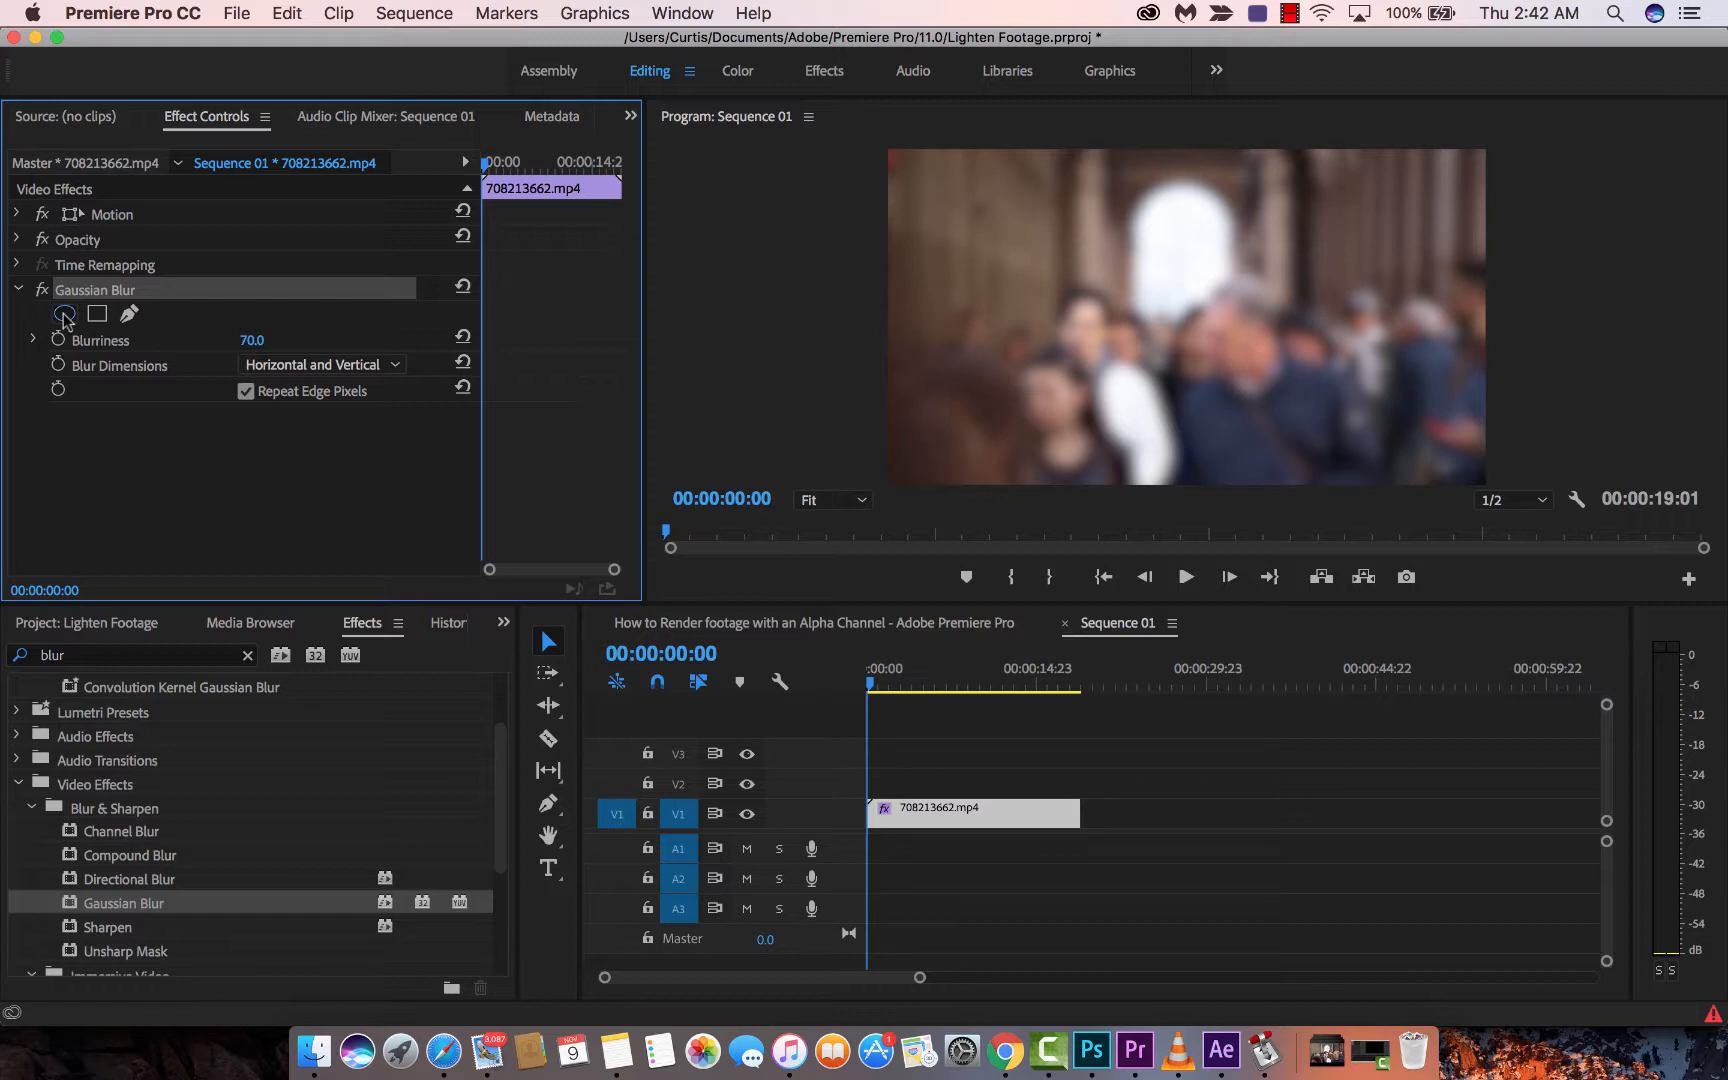
# - Add an elliptical Gaussian Blur mask and reshape it tightly around the woman's face
pyautogui.click(64, 316)
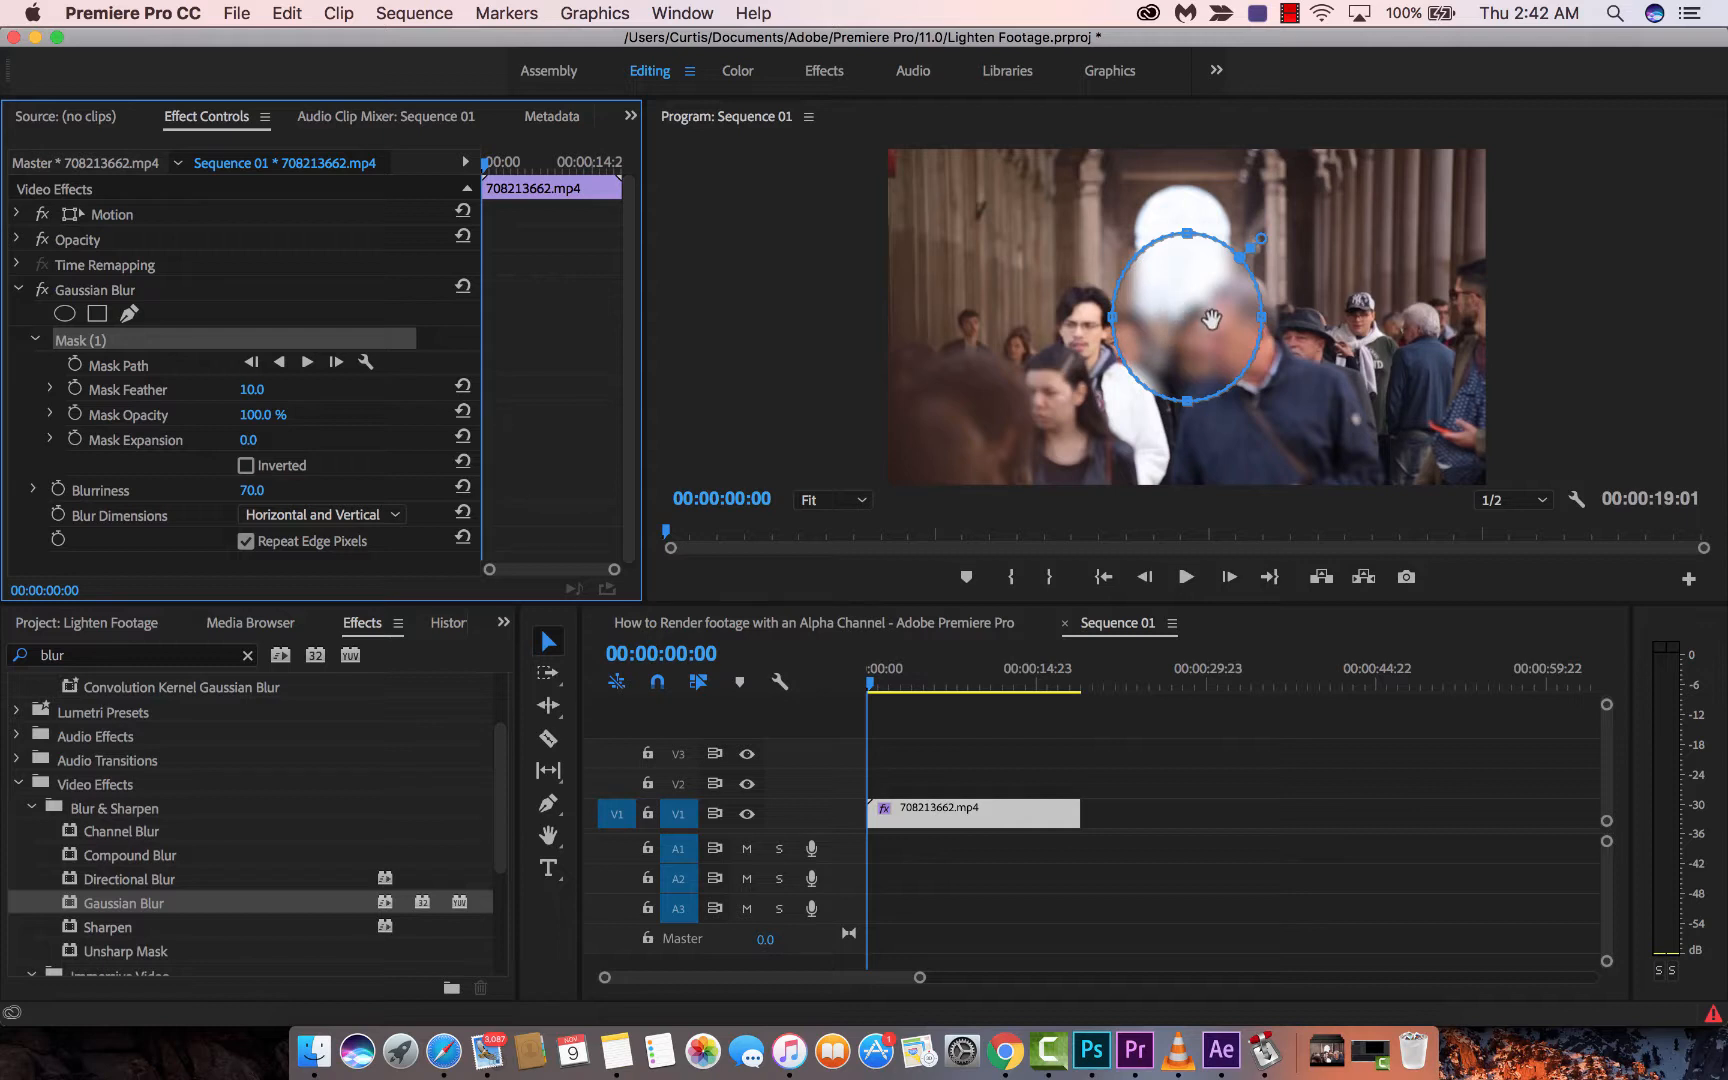
pyautogui.moveTo(1211, 319); pyautogui.dragTo(1104, 337)
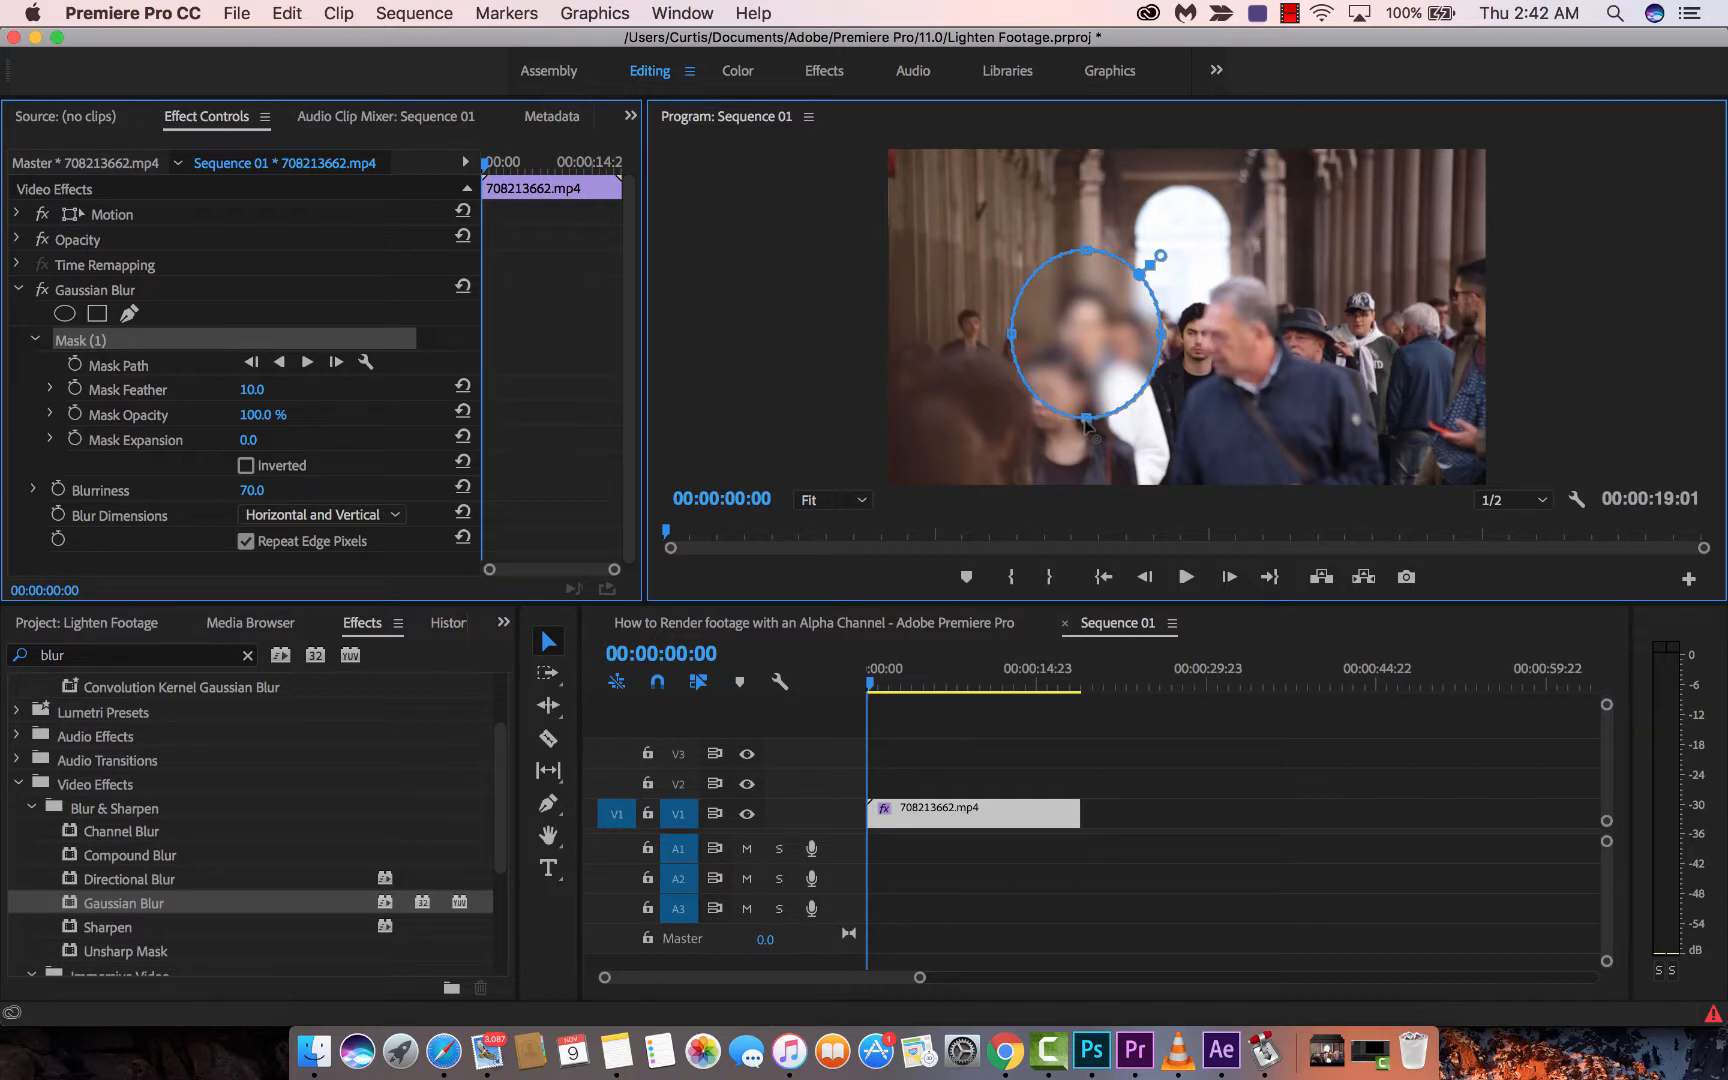
pyautogui.moveTo(1086, 421); pyautogui.dragTo(1092, 385)
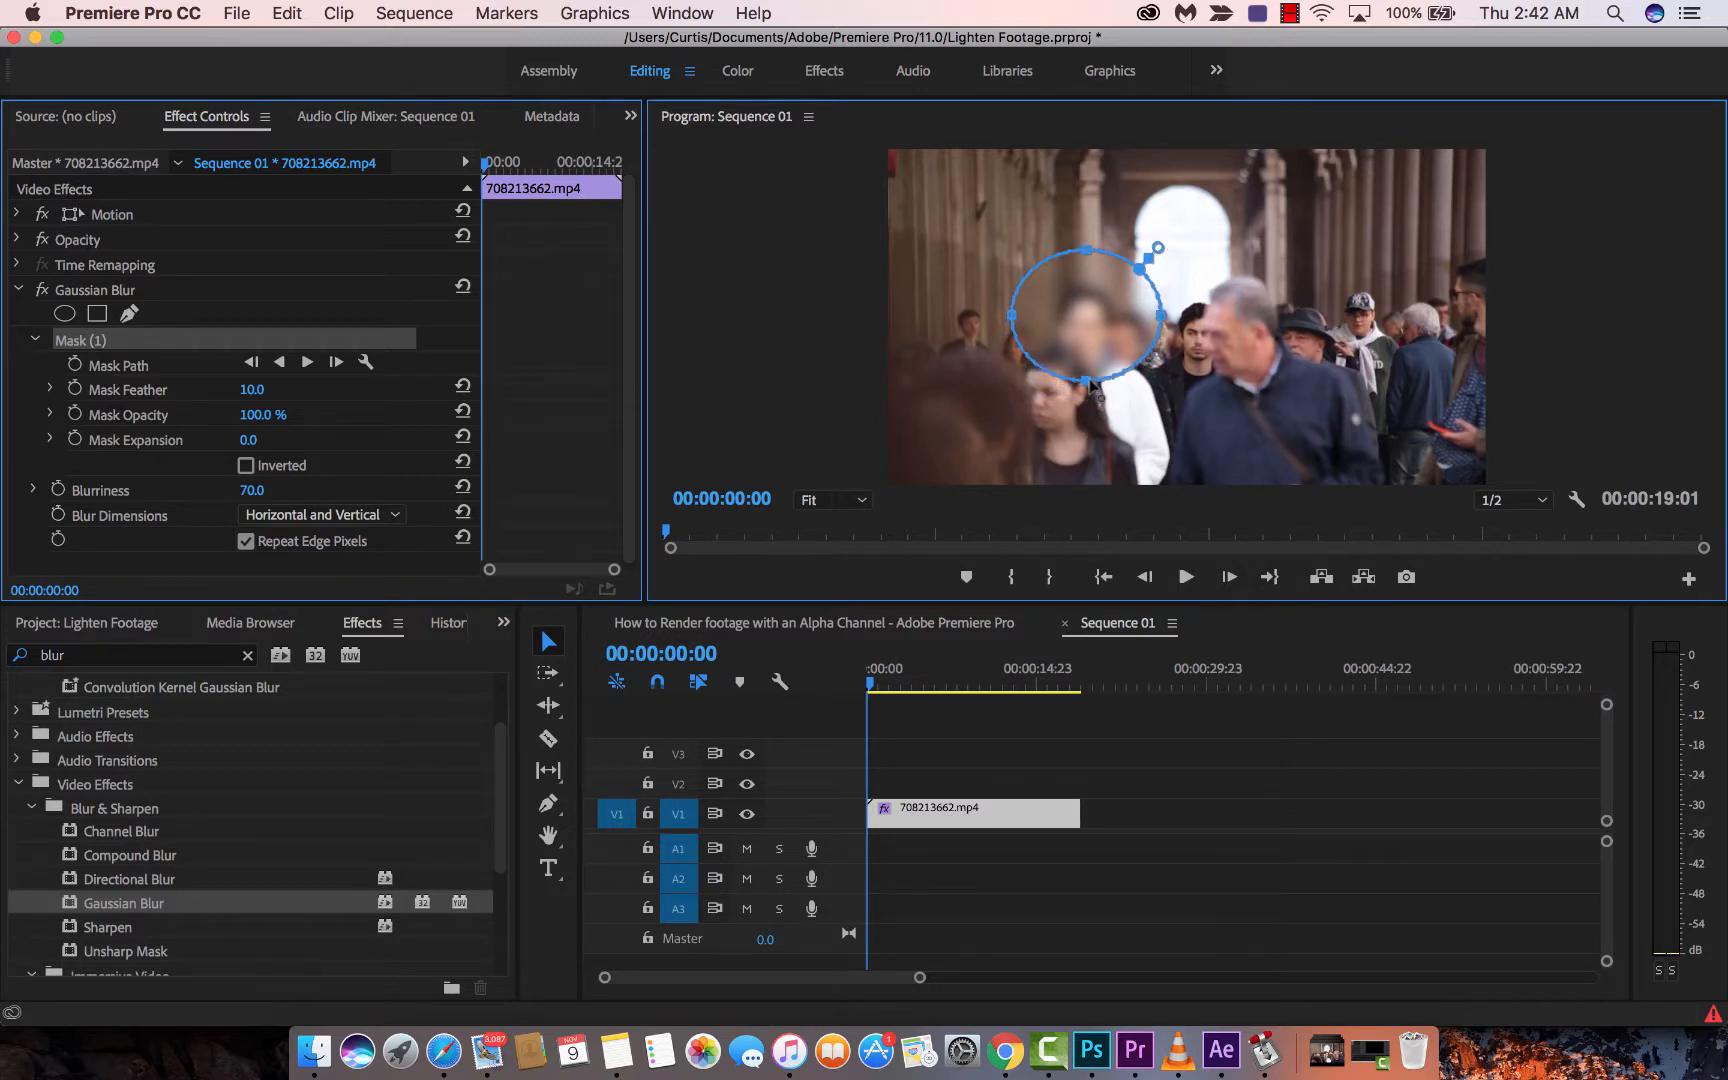
pyautogui.moveTo(1012, 320); pyautogui.dragTo(1043, 315)
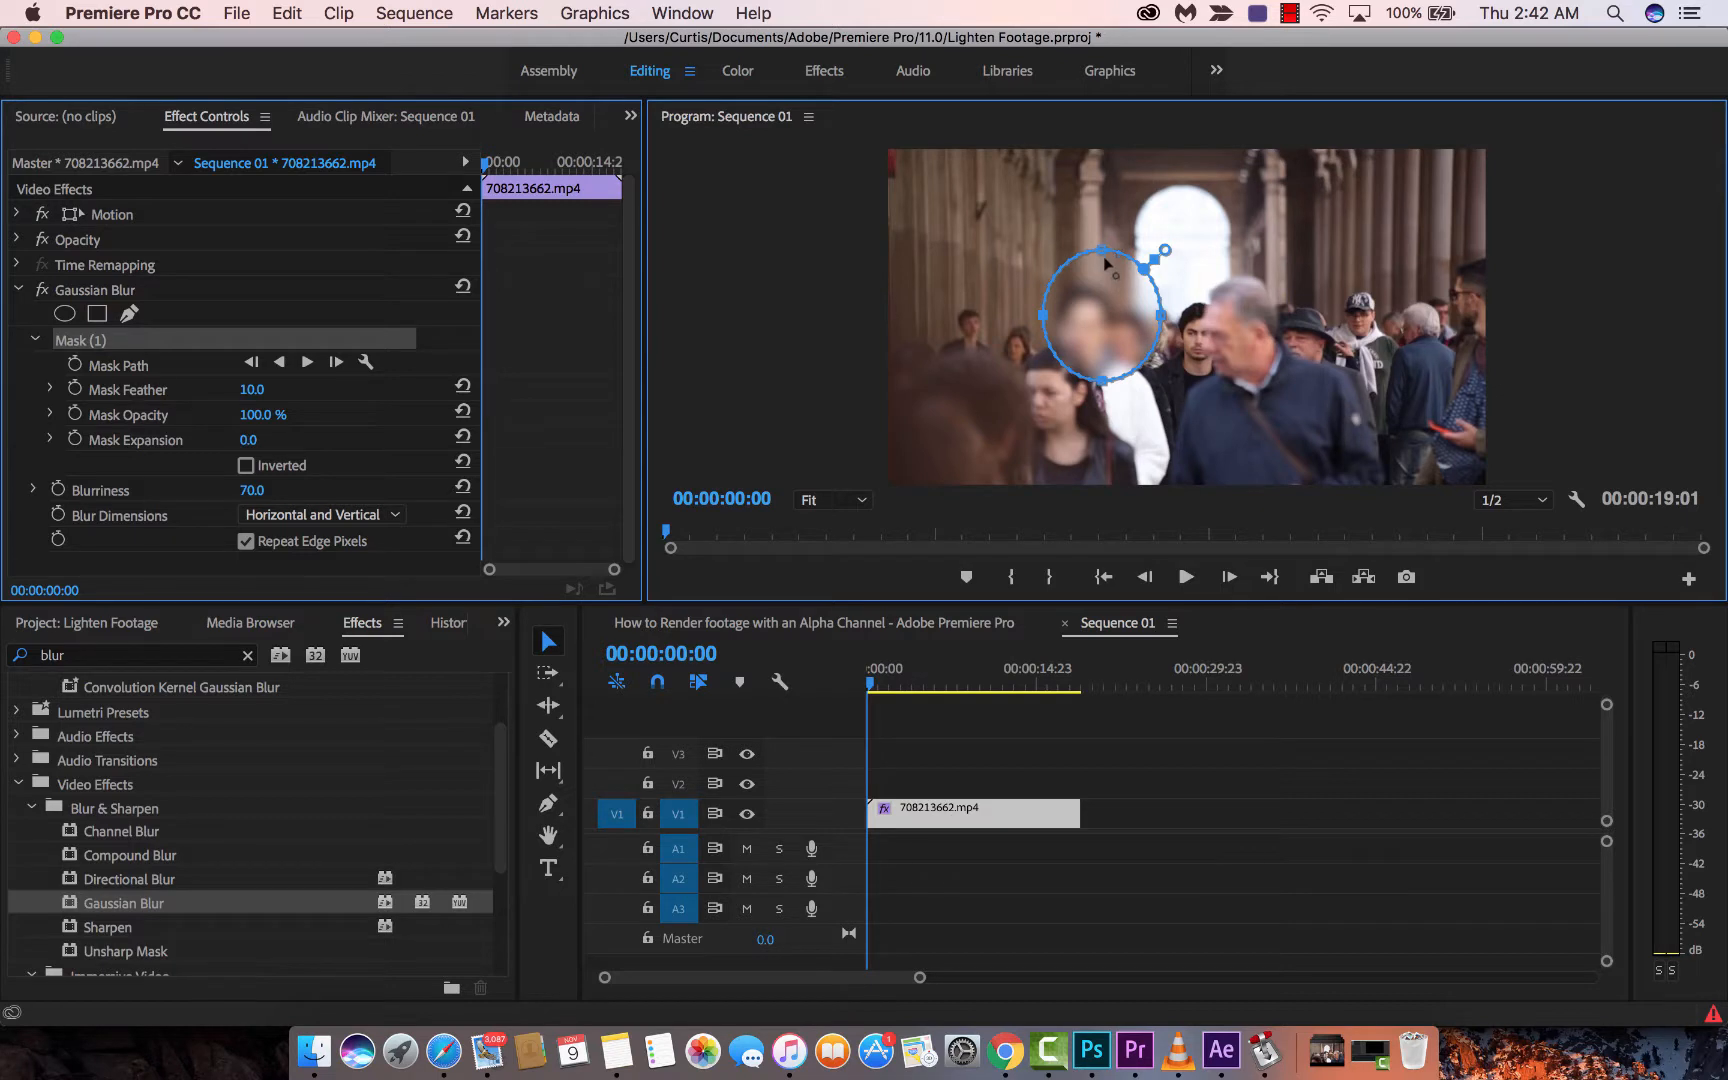
pyautogui.moveTo(1101, 250); pyautogui.dragTo(1118, 328)
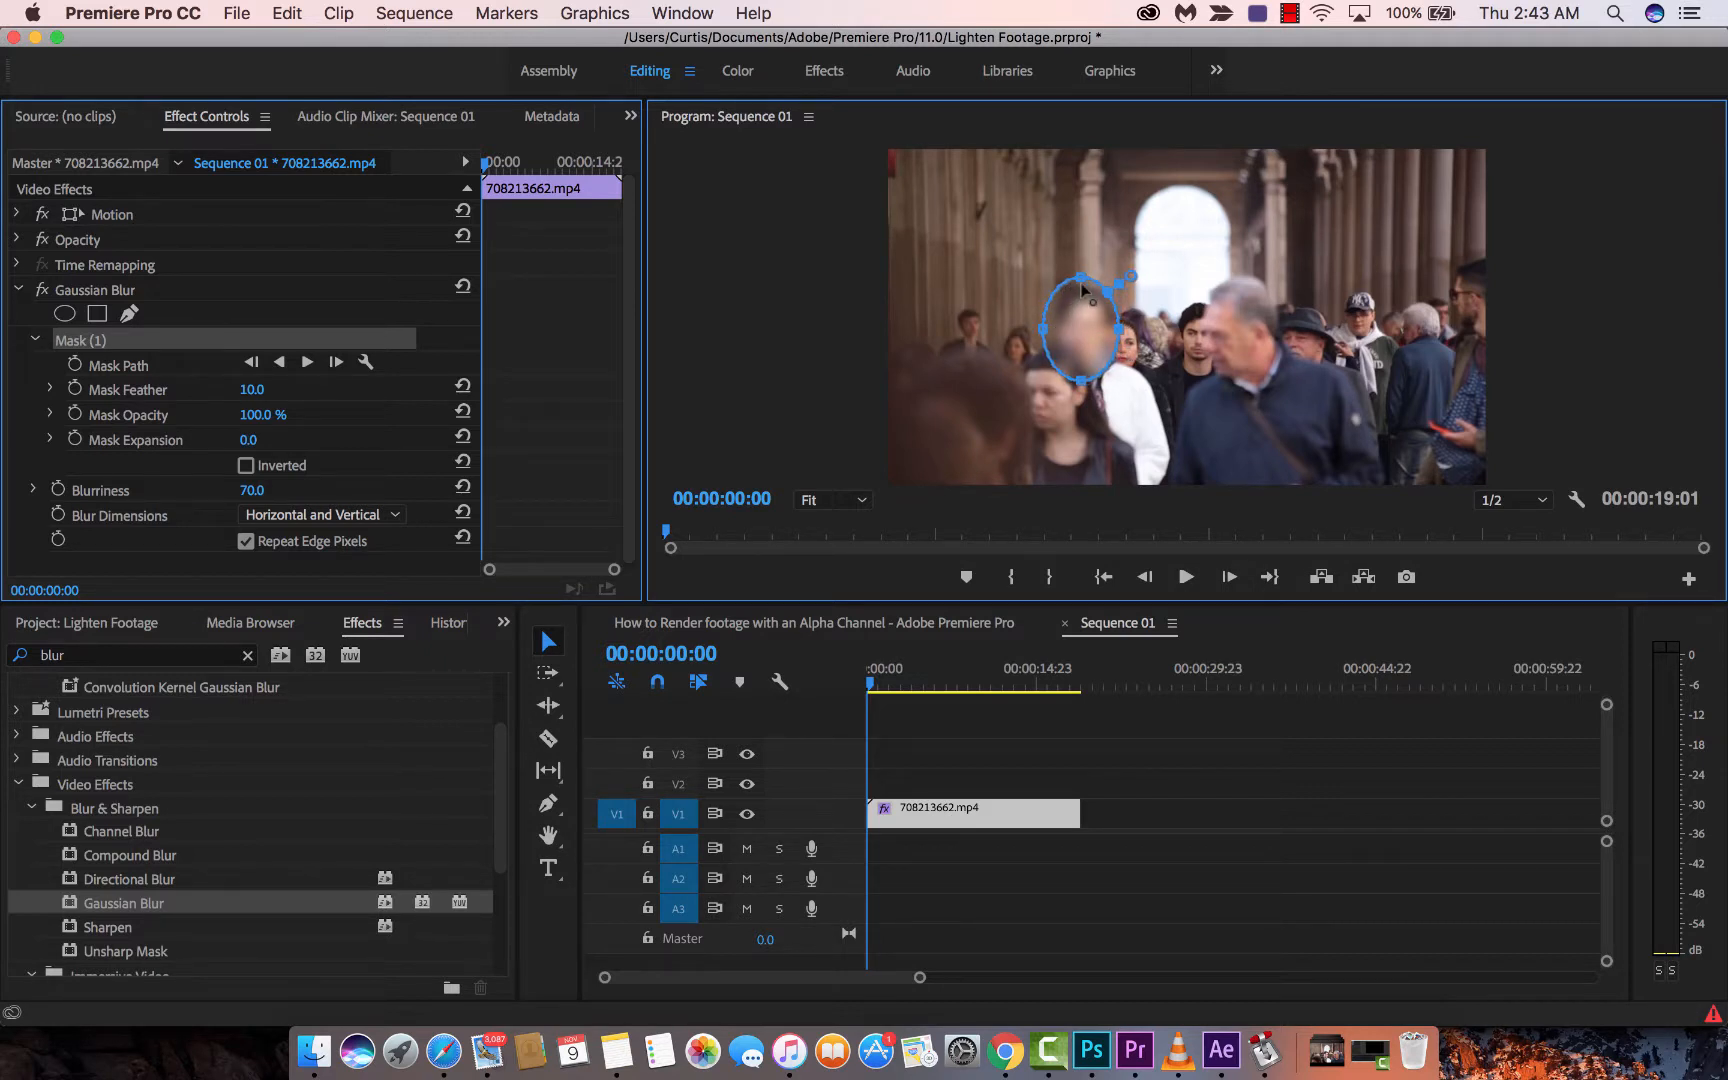
pyautogui.moveTo(1080, 285); pyautogui.dragTo(1088, 382)
pyautogui.click(1162, 831)
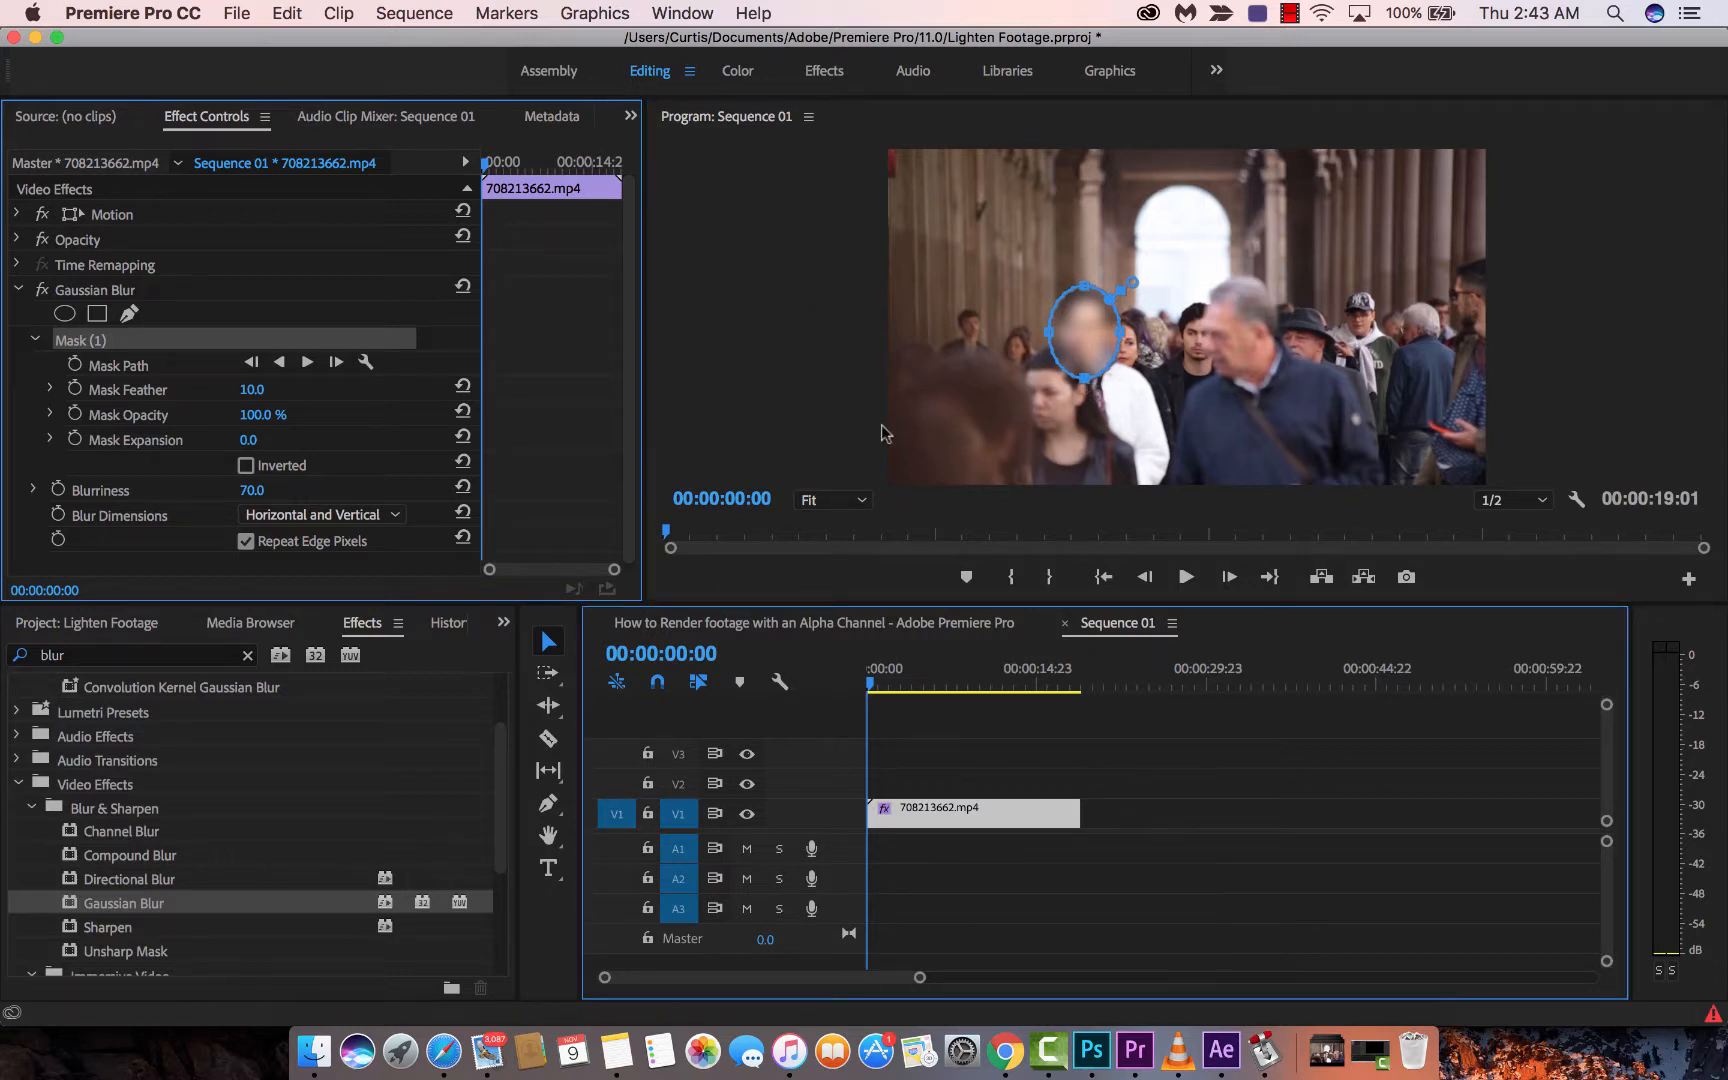
# - Reselect the clip, set Blurriness to 80 and feather the face mask's edge
pyautogui.click(1215, 899)
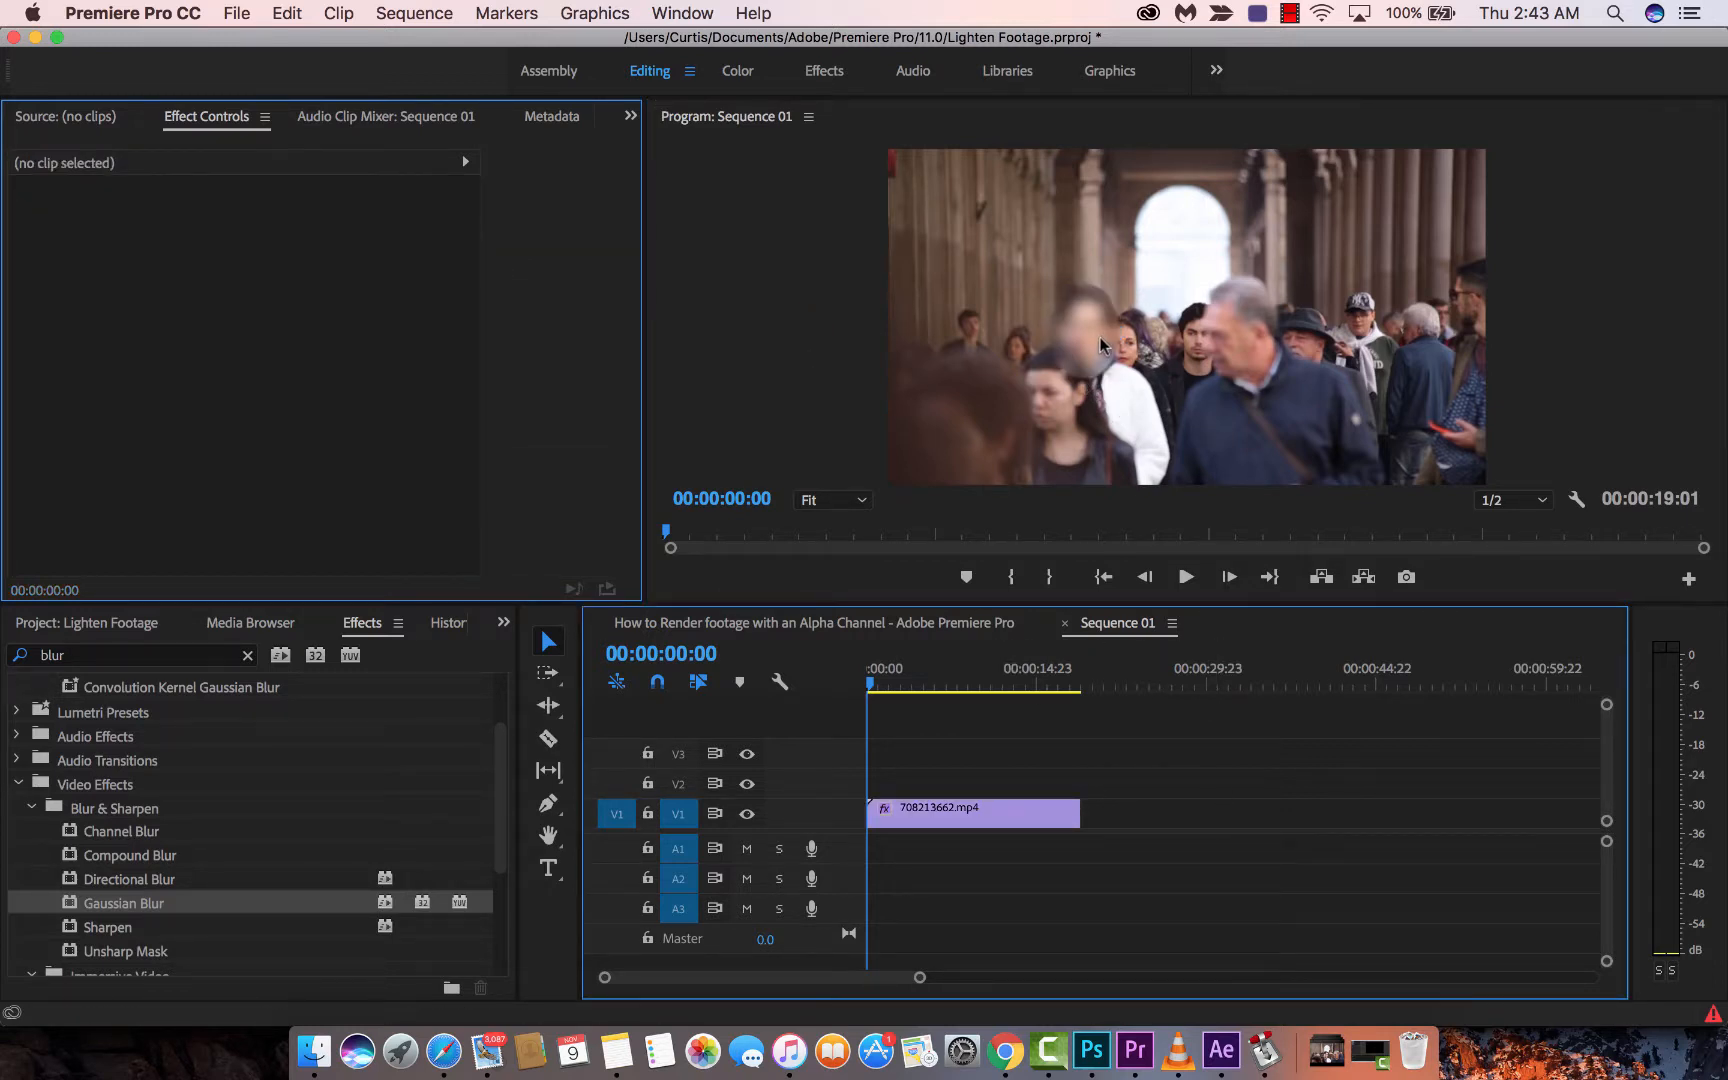
pyautogui.click(1100, 338)
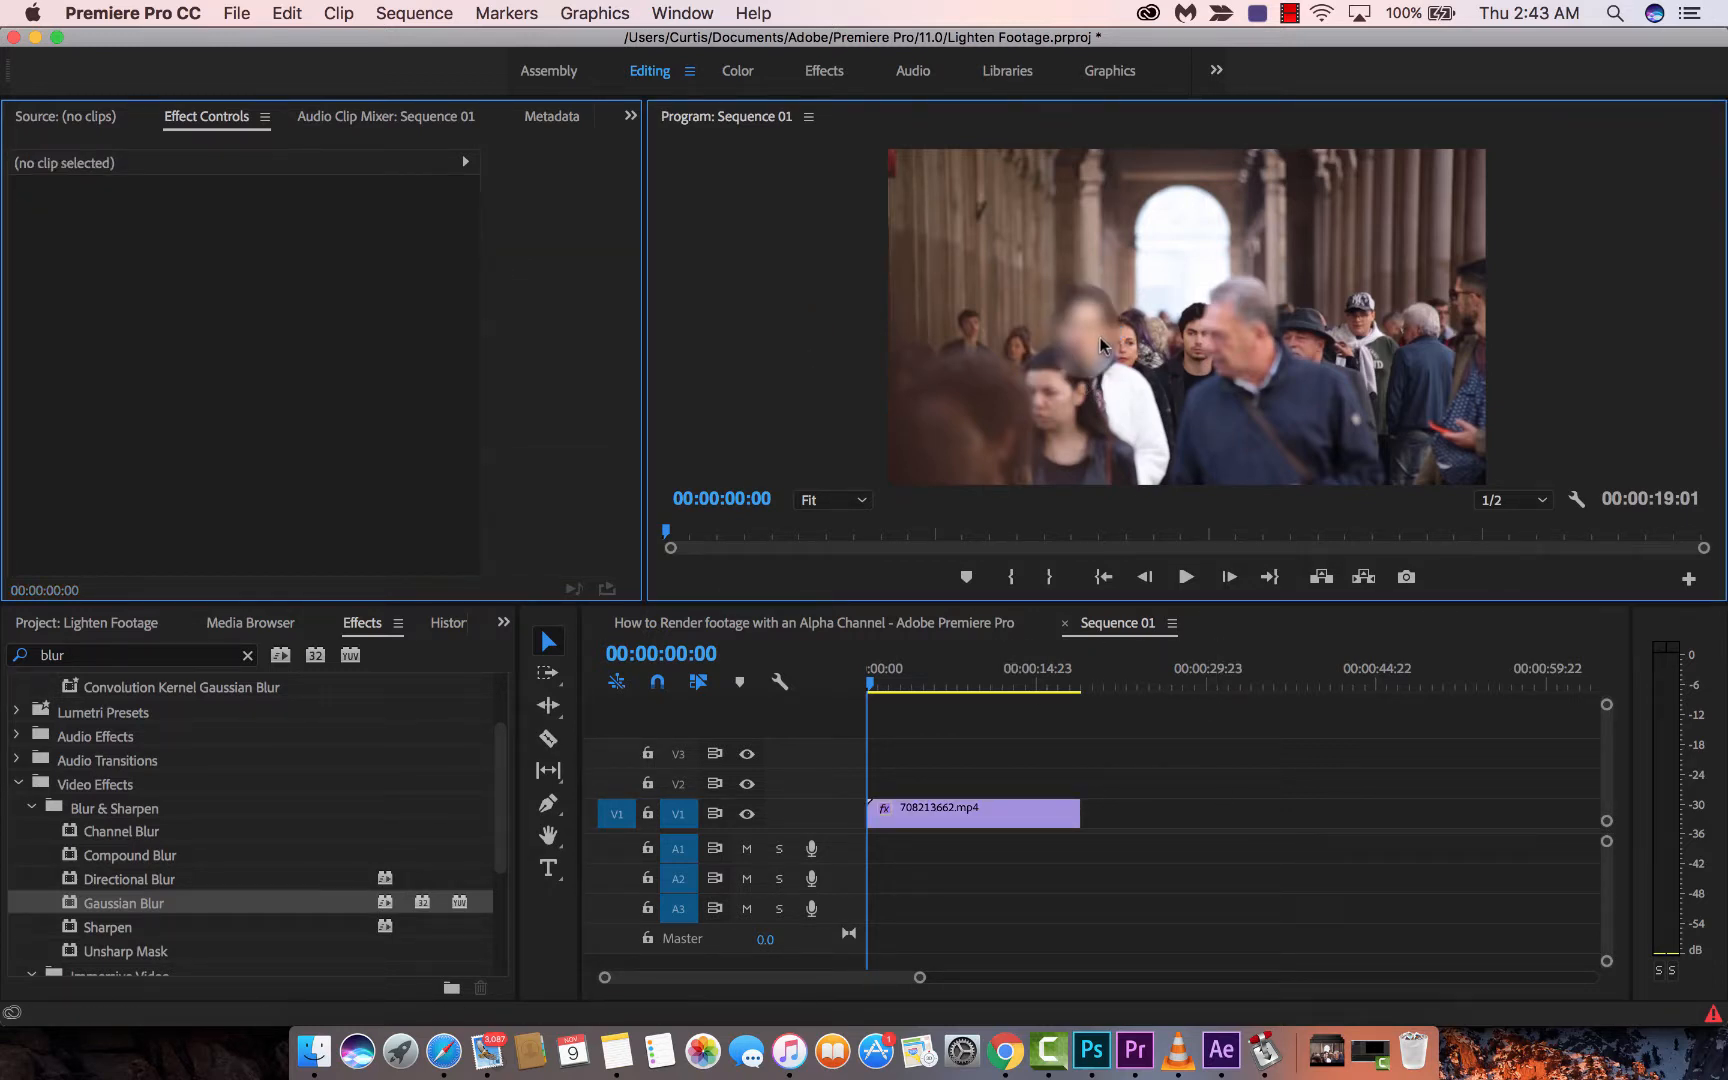
pyautogui.click(990, 832)
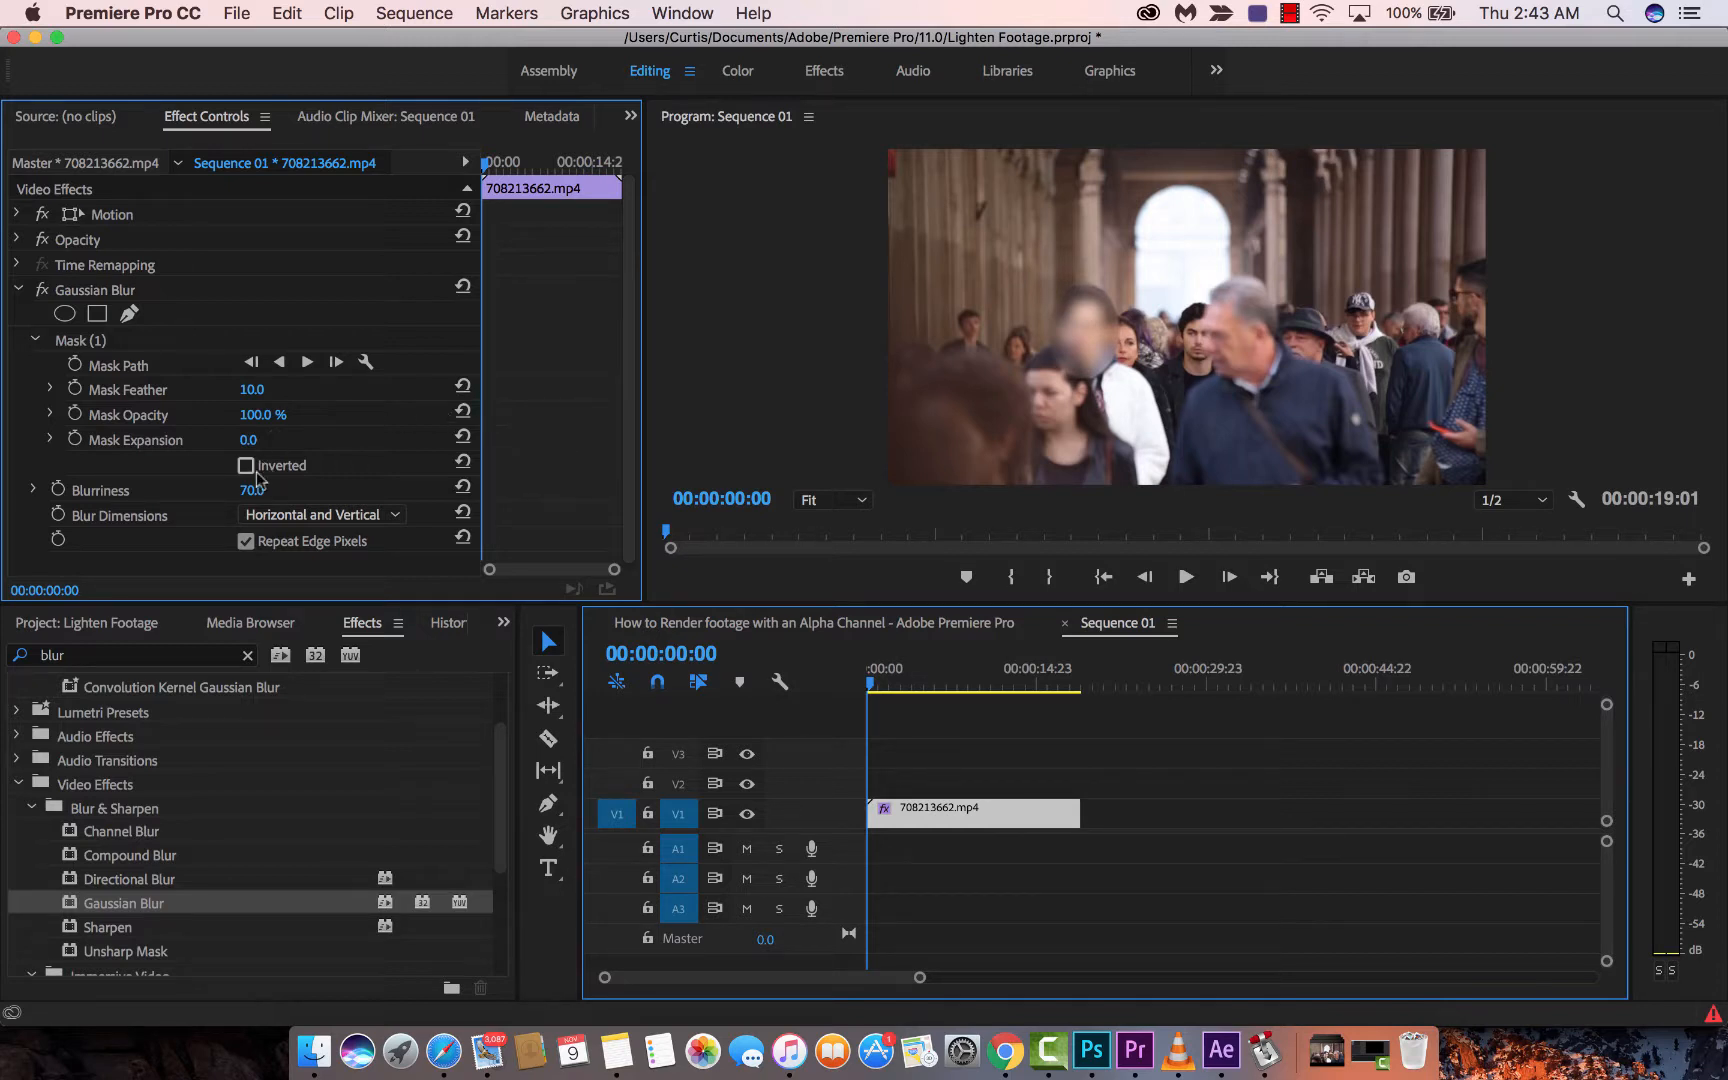
pyautogui.moveTo(250, 490)
pyautogui.mouseDown()
pyautogui.moveTo(286, 490)
pyautogui.moveTo(251, 490)
pyautogui.mouseUp()
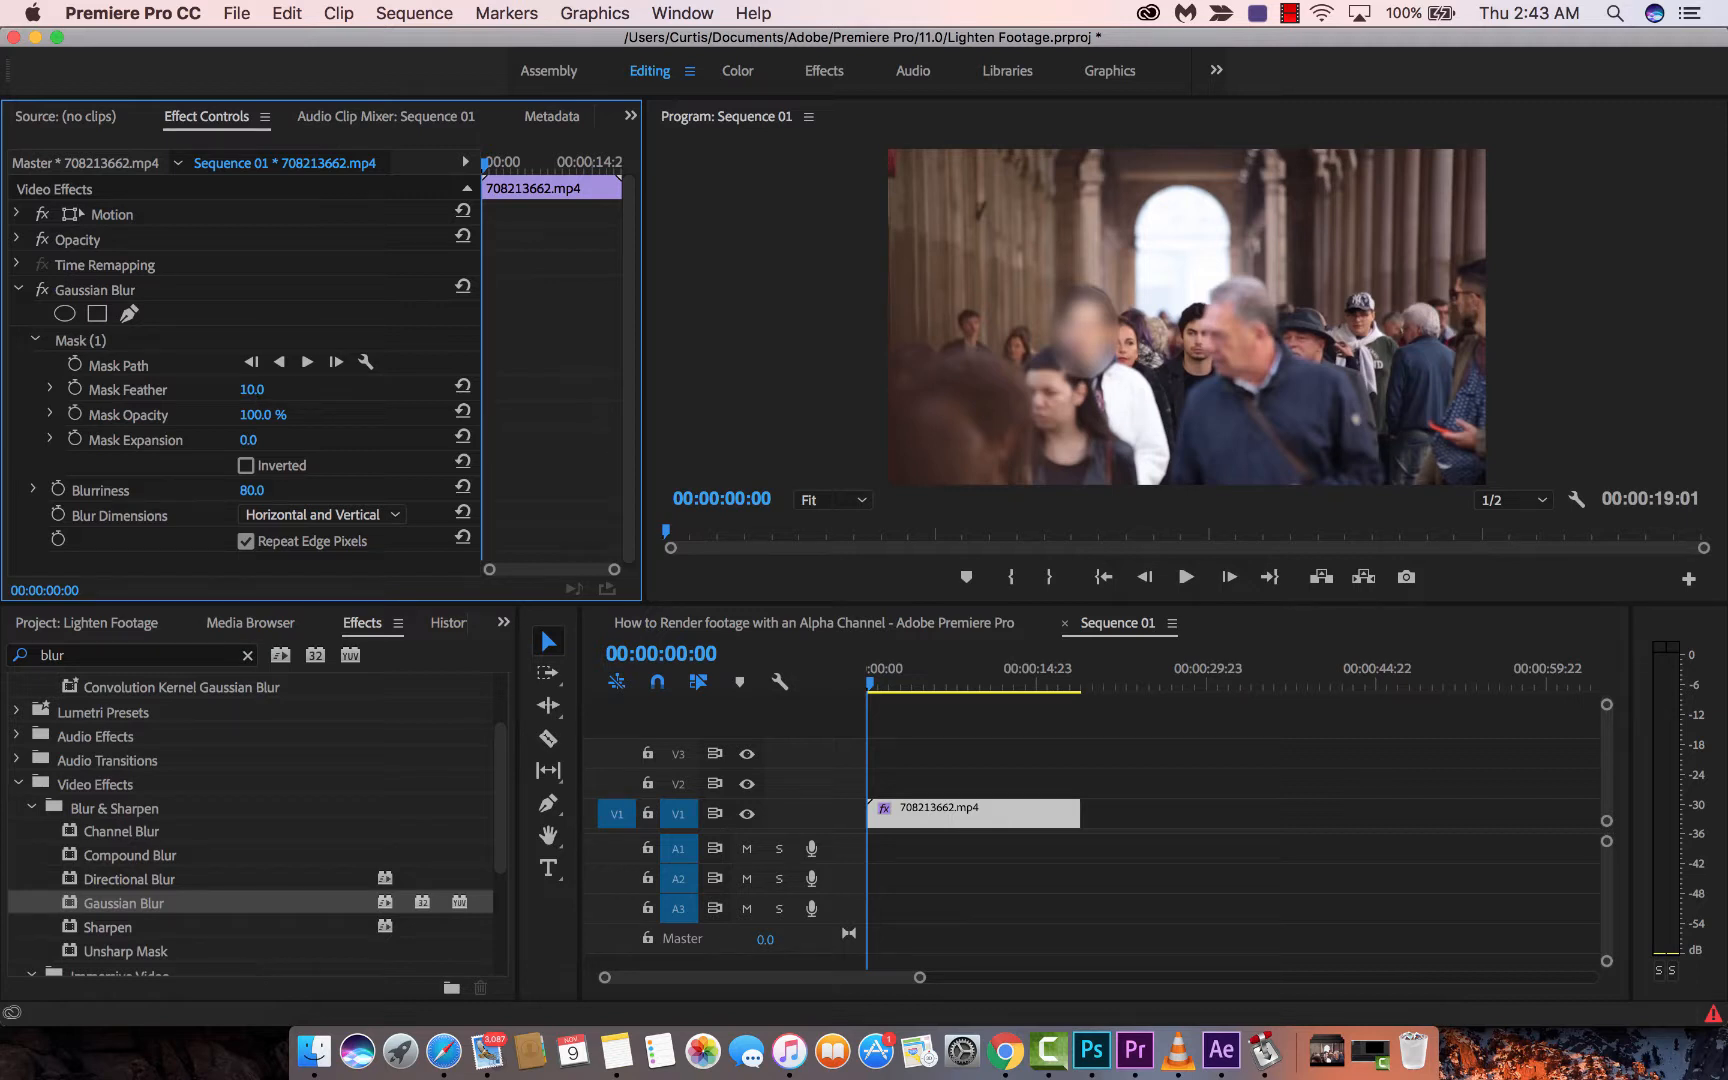
pyautogui.moveTo(252, 389); pyautogui.dragTo(293, 389)
# - Settle Mask Feather at 53 and Mask Expansion at 27, and raise Blurriness to 90
pyautogui.moveTo(252, 389); pyautogui.dragTo(455, 389)
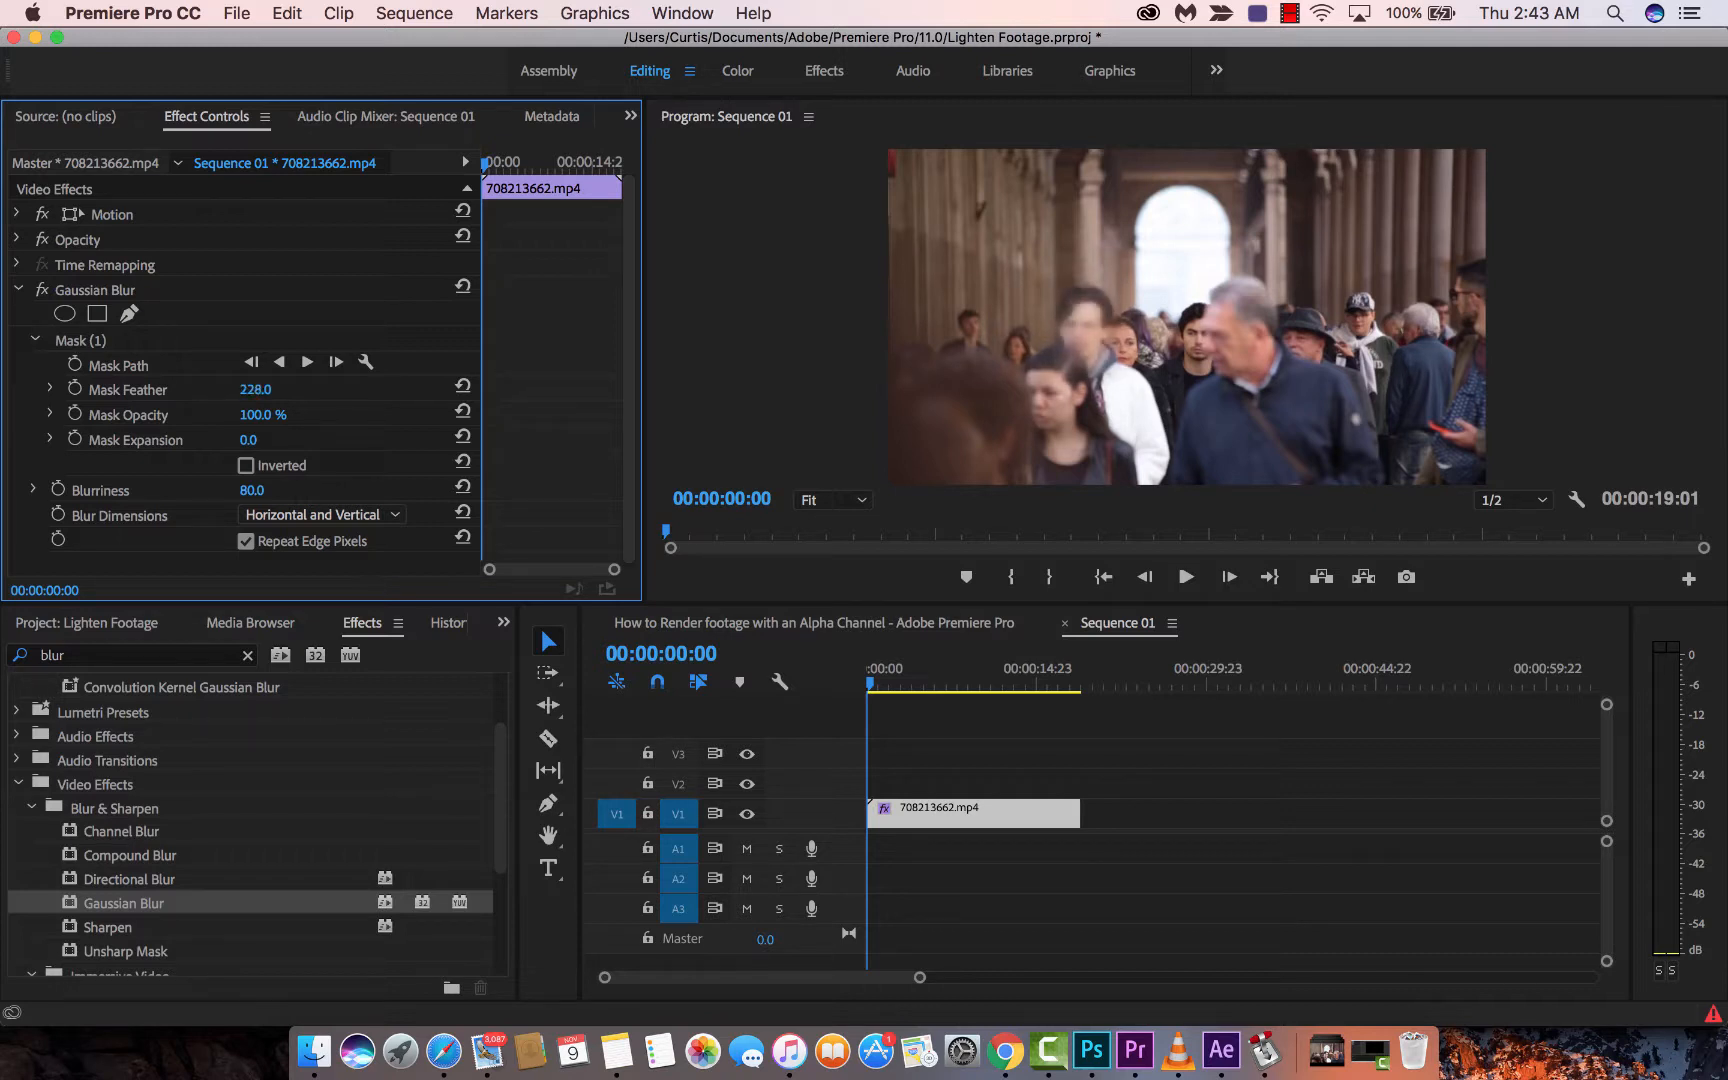
pyautogui.moveTo(252, 389); pyautogui.dragTo(10, 389)
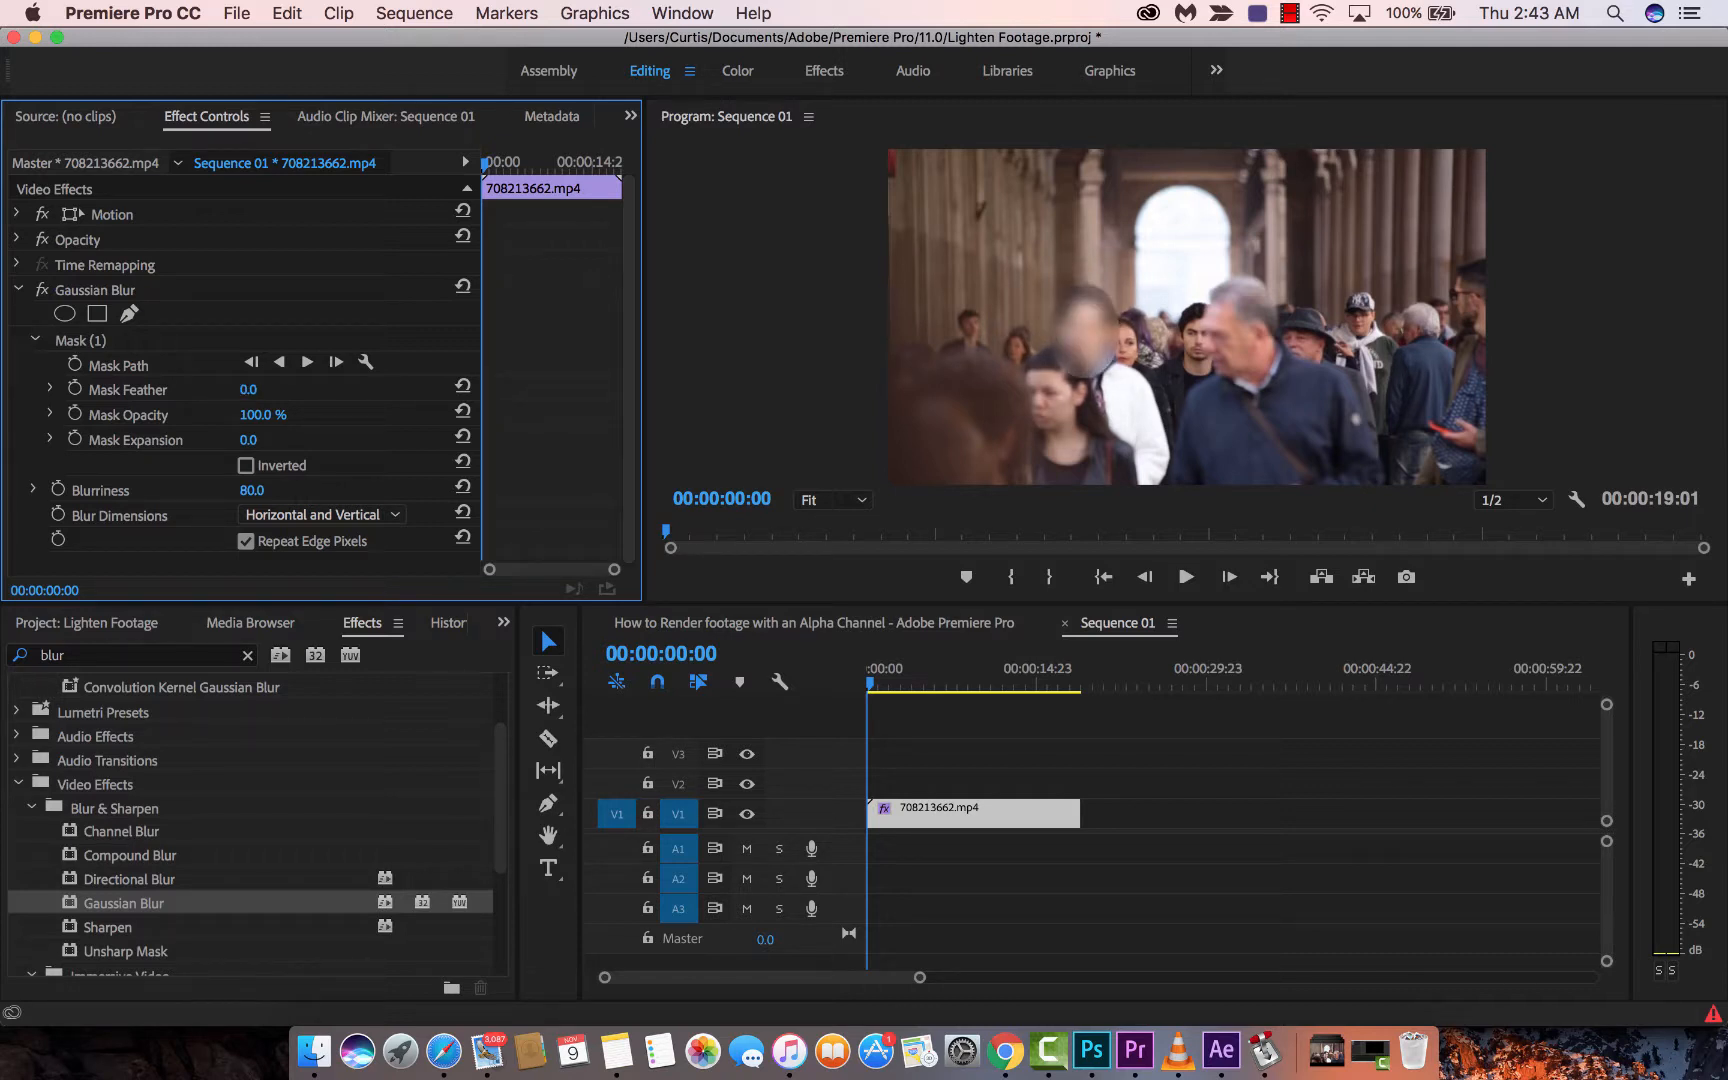
pyautogui.moveTo(248, 389); pyautogui.dragTo(261, 389)
pyautogui.moveTo(247, 442); pyautogui.dragTo(298, 442)
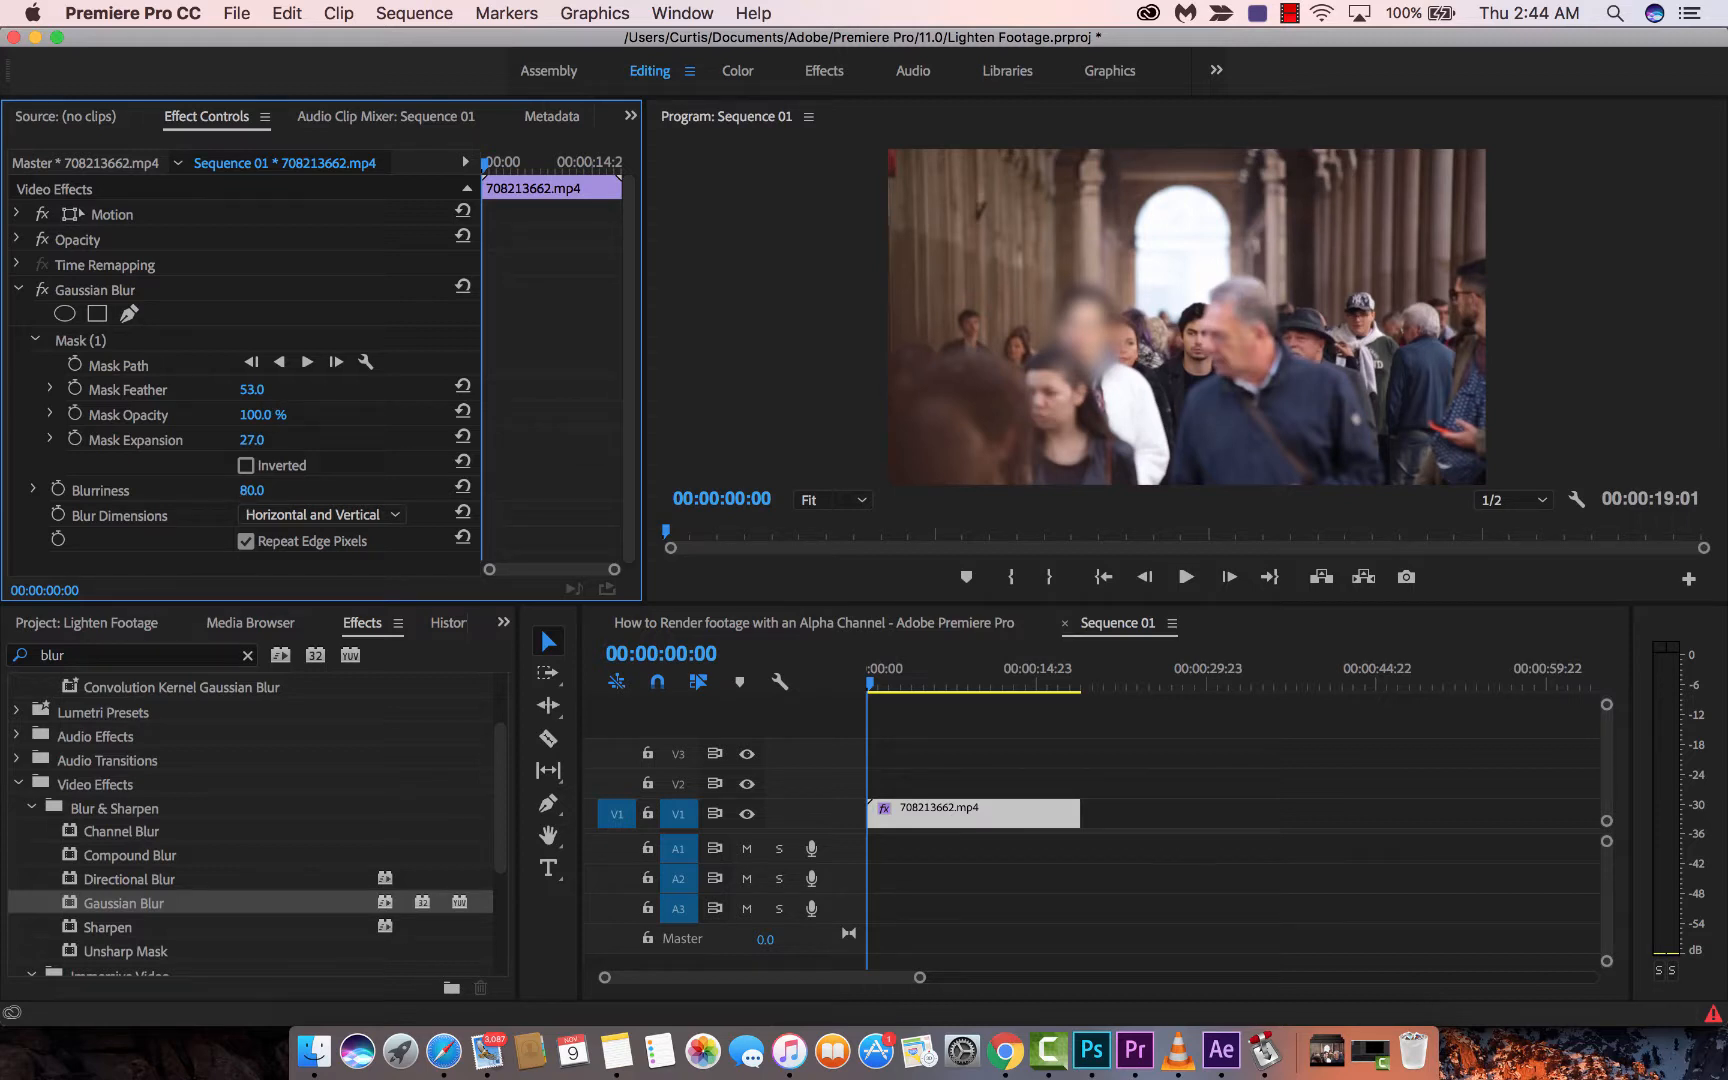
pyautogui.click(216, 493)
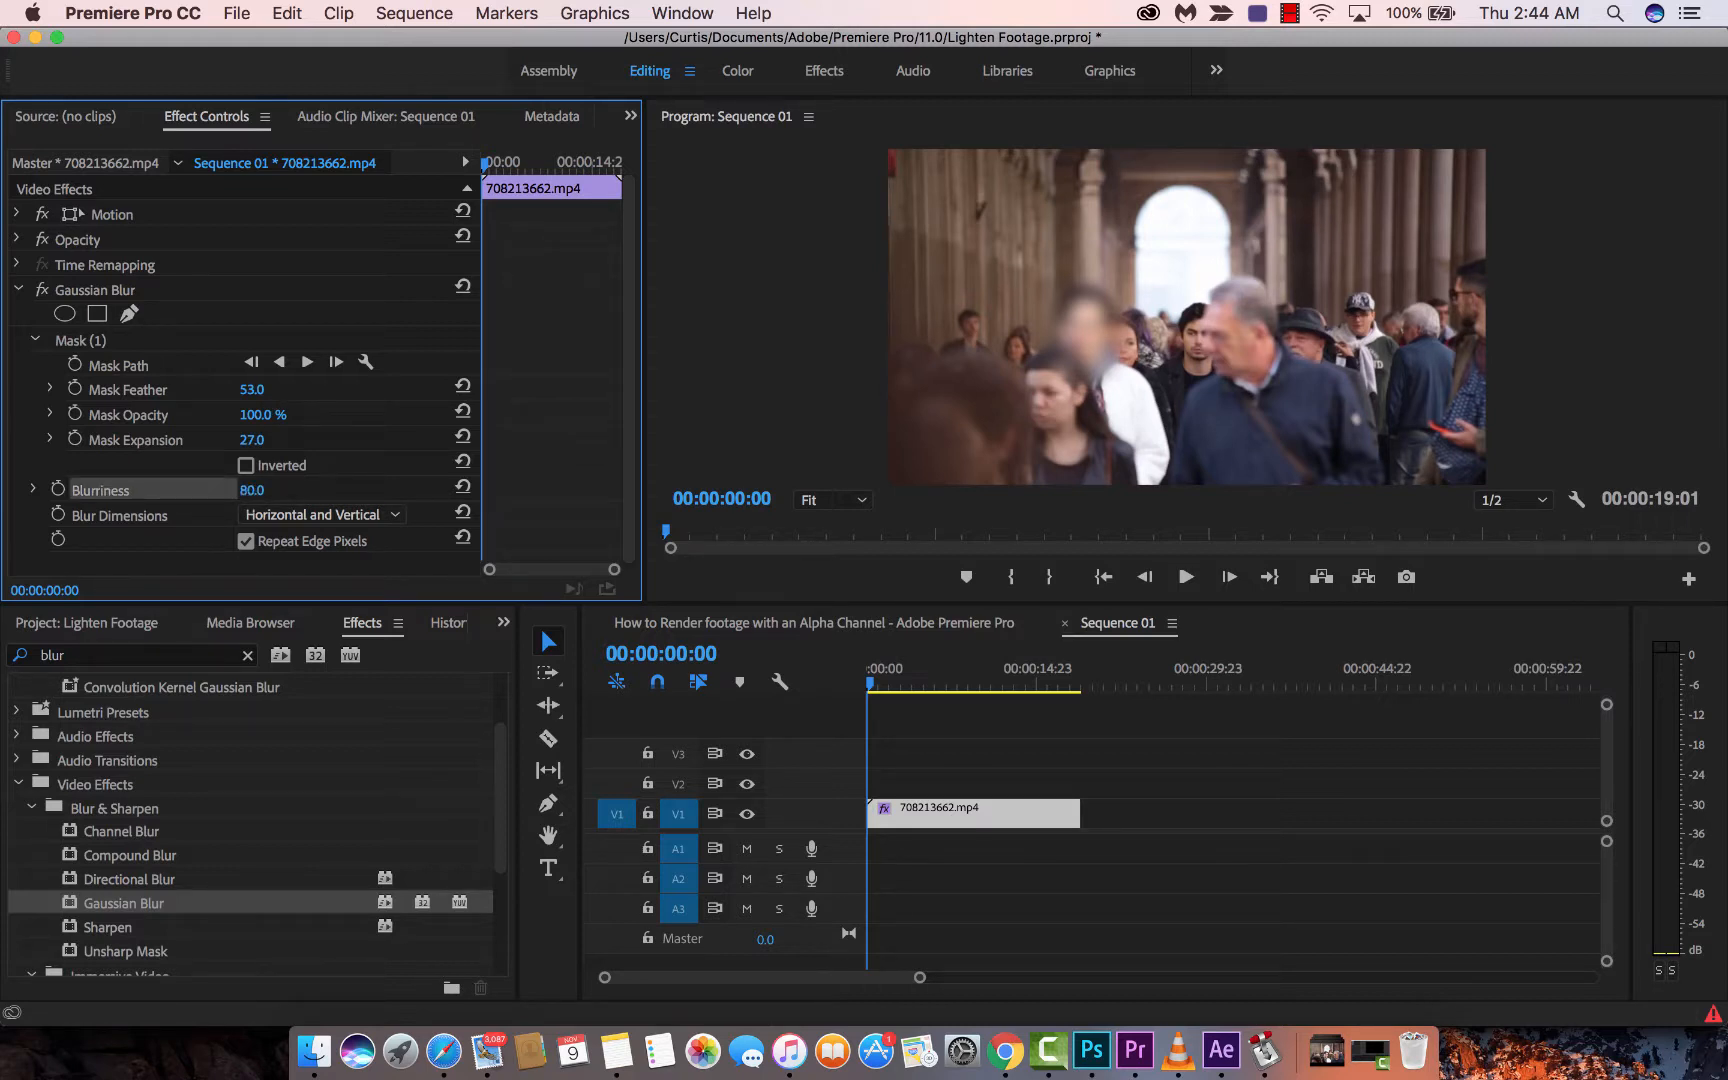
pyautogui.moveTo(252, 490)
pyautogui.mouseDown()
pyautogui.moveTo(305, 490)
pyautogui.moveTo(259, 490)
pyautogui.mouseUp()
pyautogui.click(1206, 749)
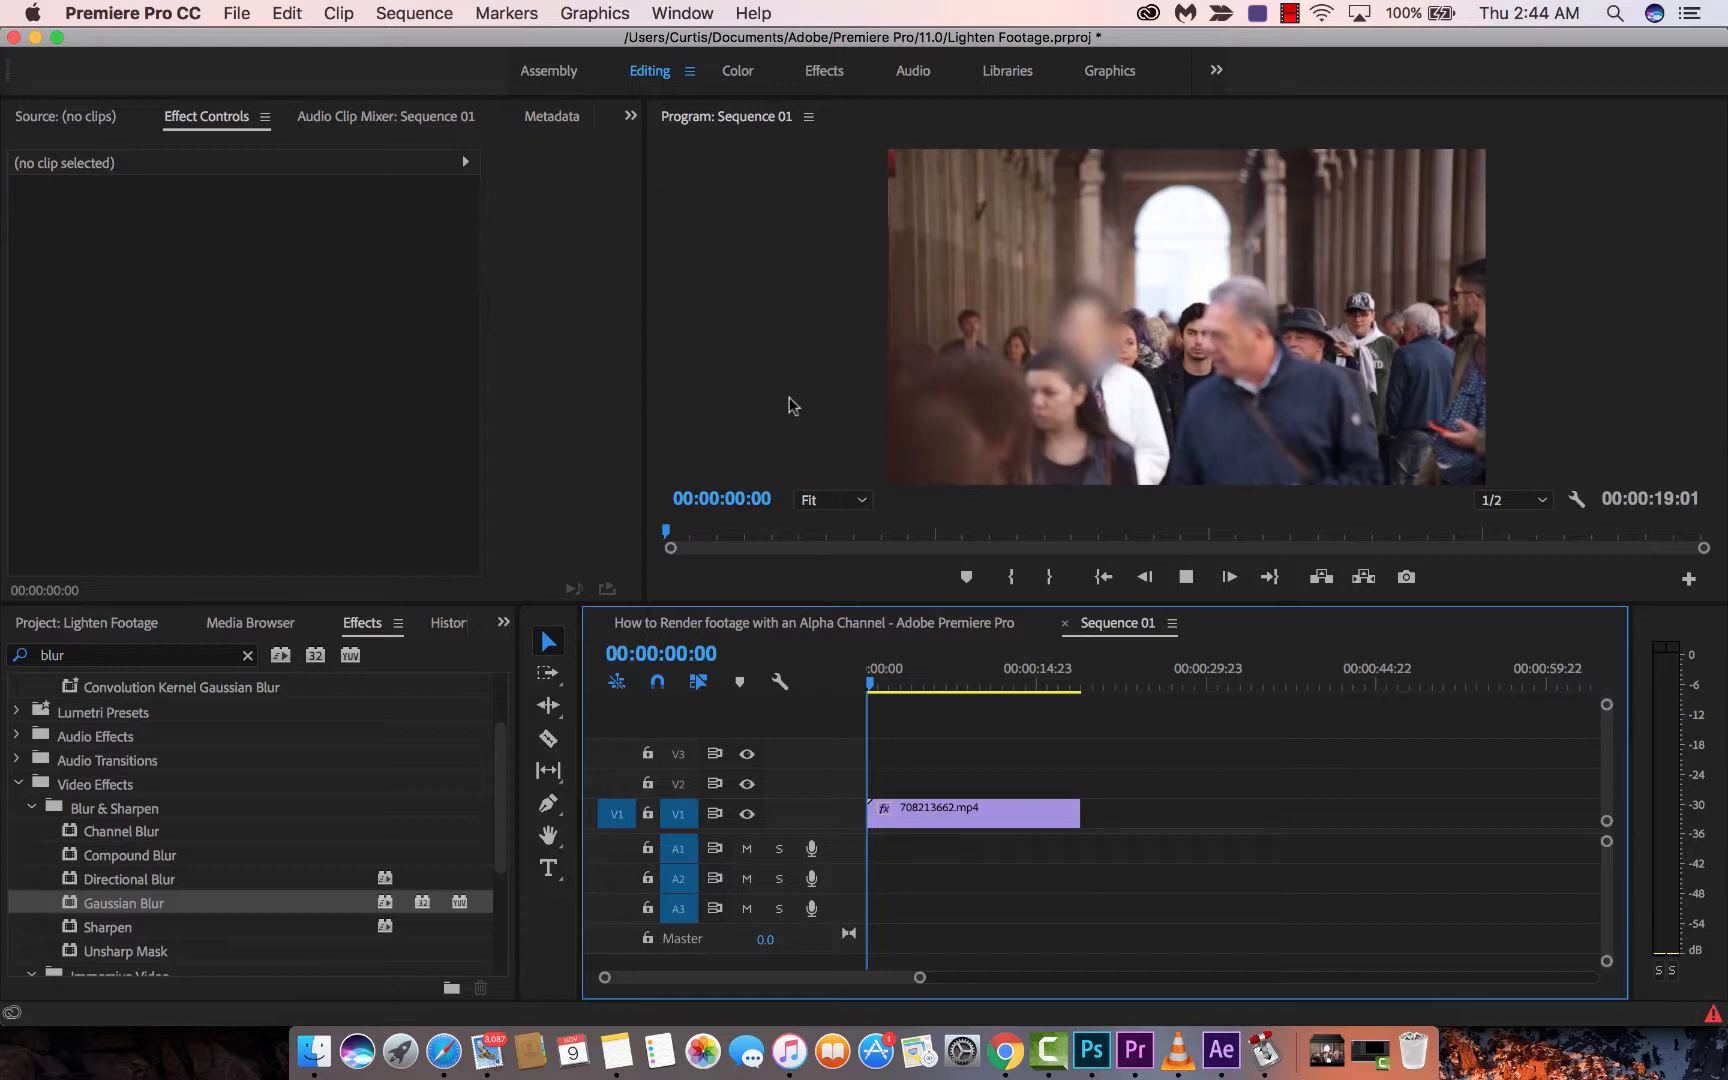
# - Preview the face blur in playback, return to 00:00:00:00 and reselect the clip
pyautogui.press('space')
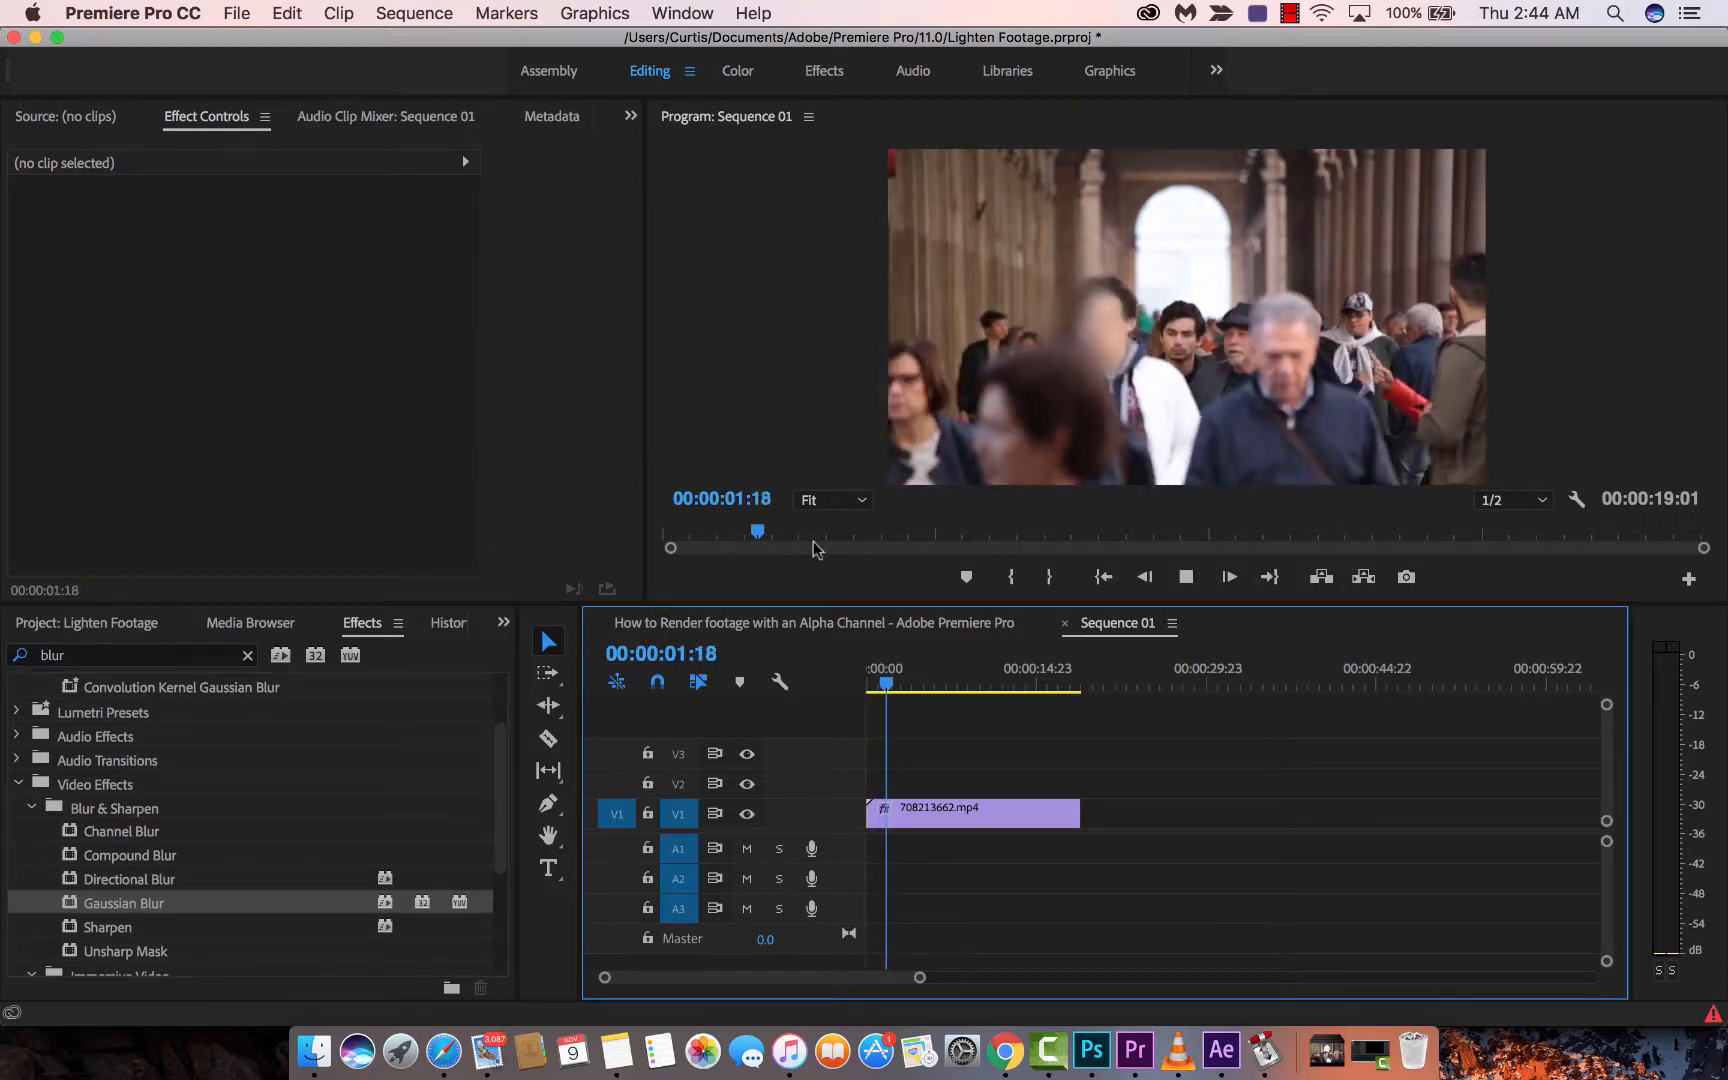
pyautogui.press('space')
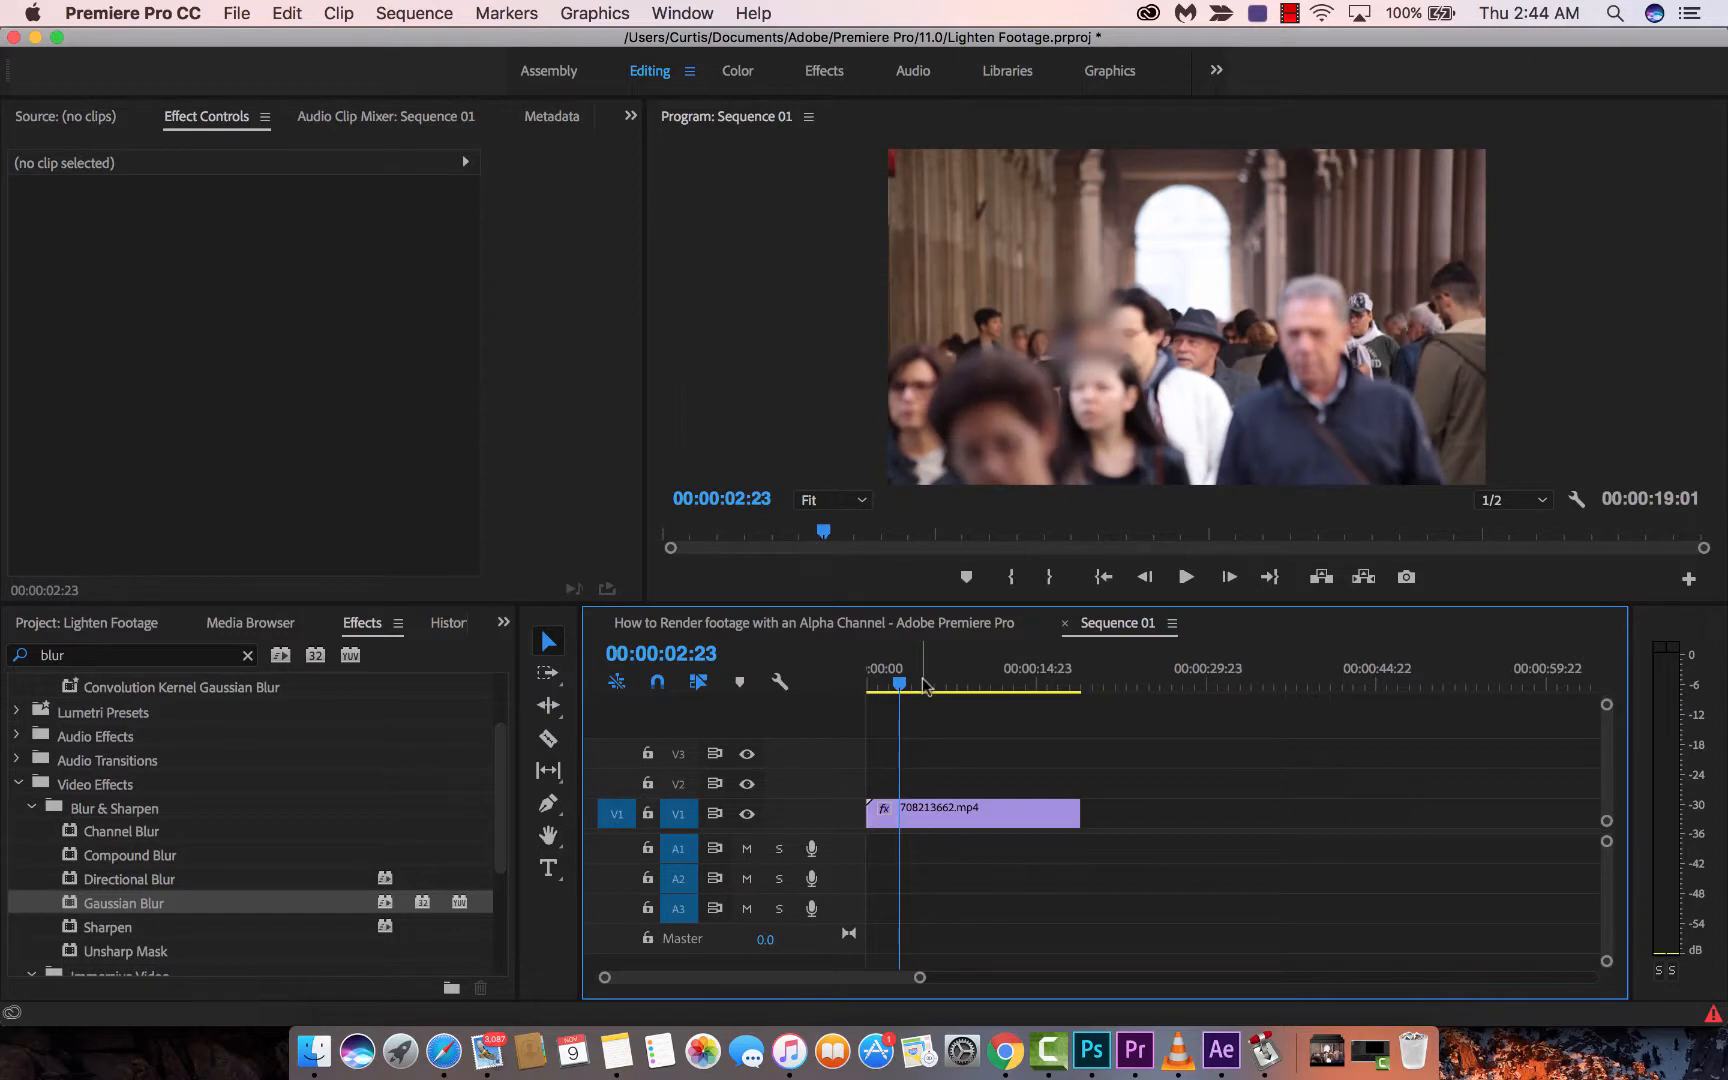
pyautogui.moveTo(900, 685); pyautogui.dragTo(850, 687)
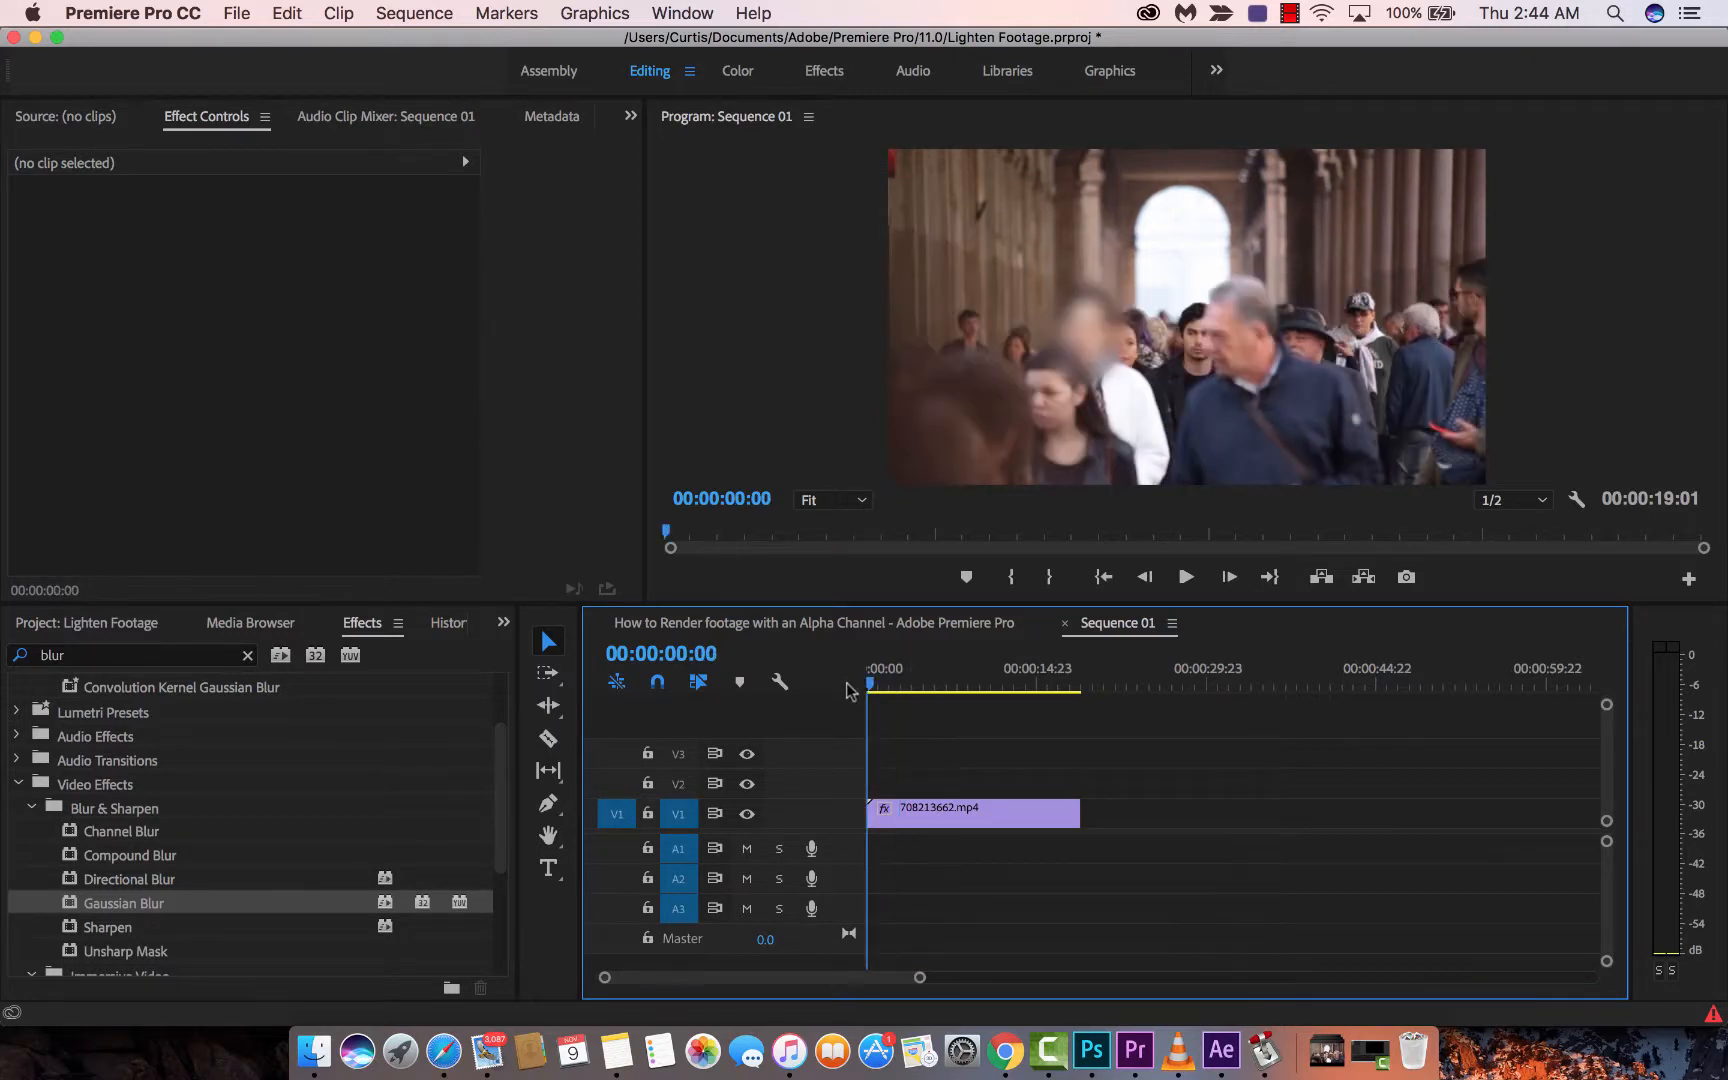
pyautogui.click(933, 806)
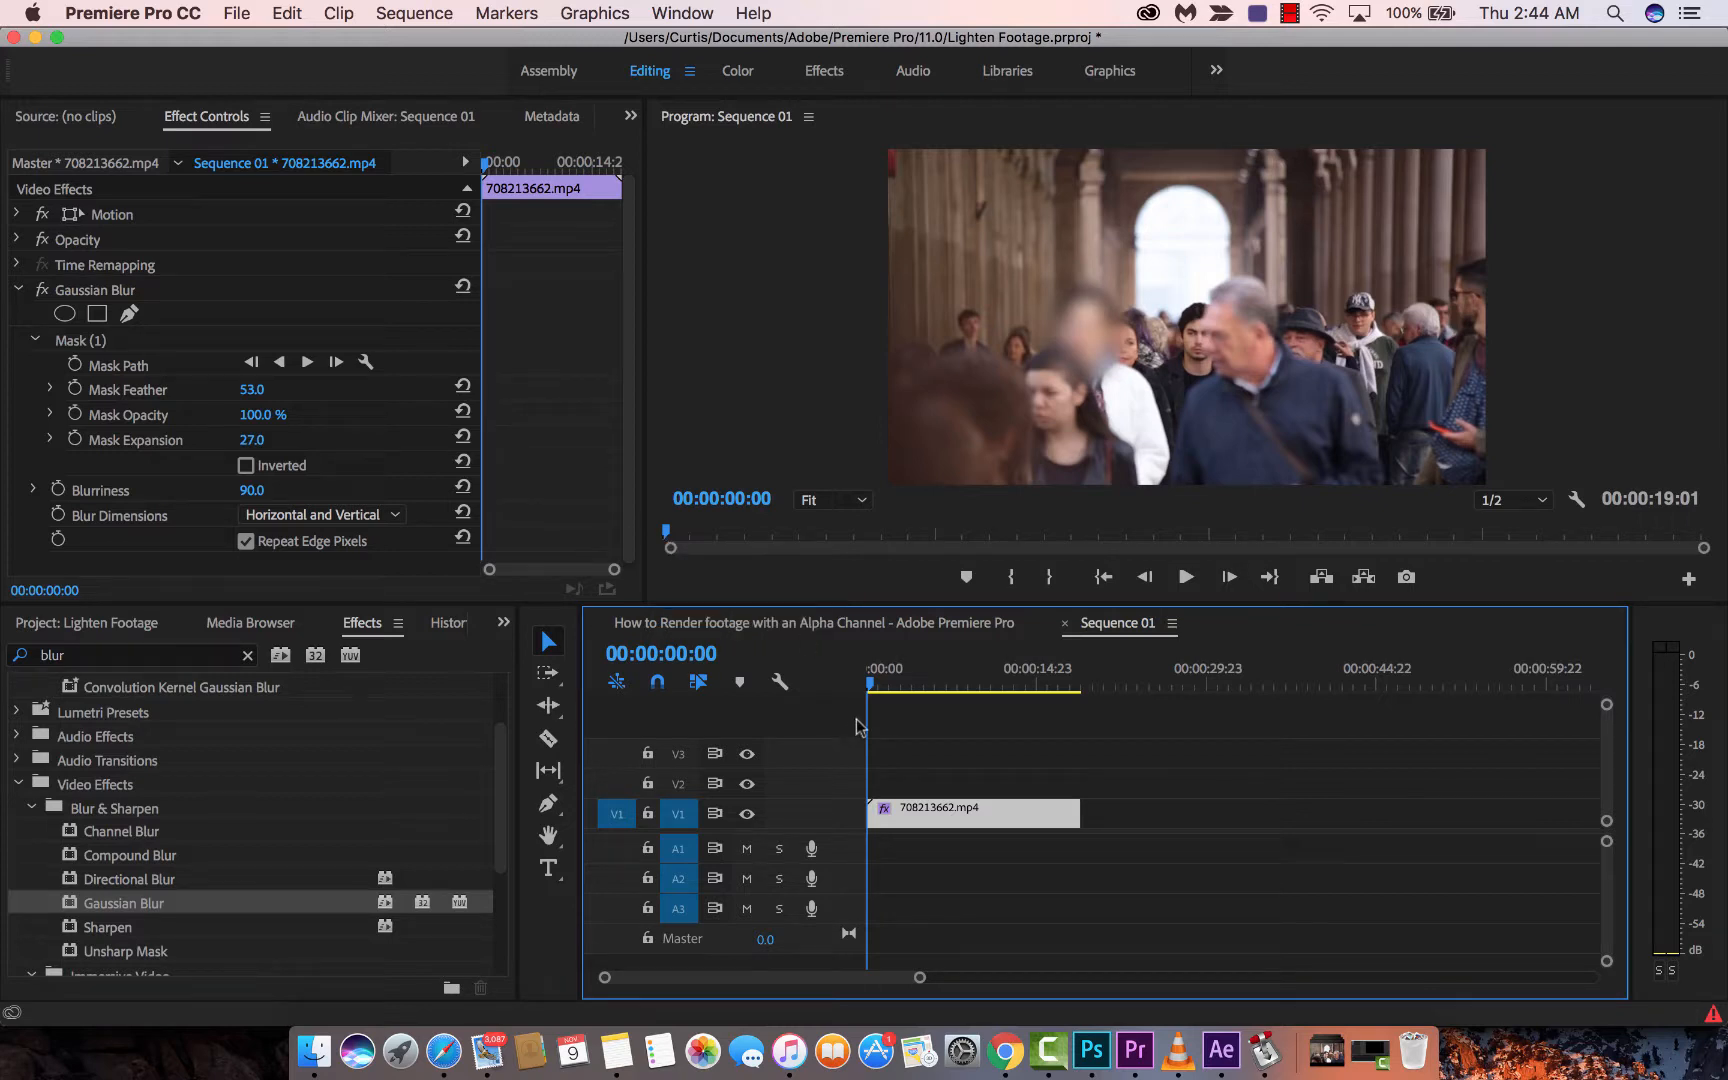
# - Enable Mask Path keyframing at the clip start and advance to 00:00:00:13
pyautogui.click(1079, 326)
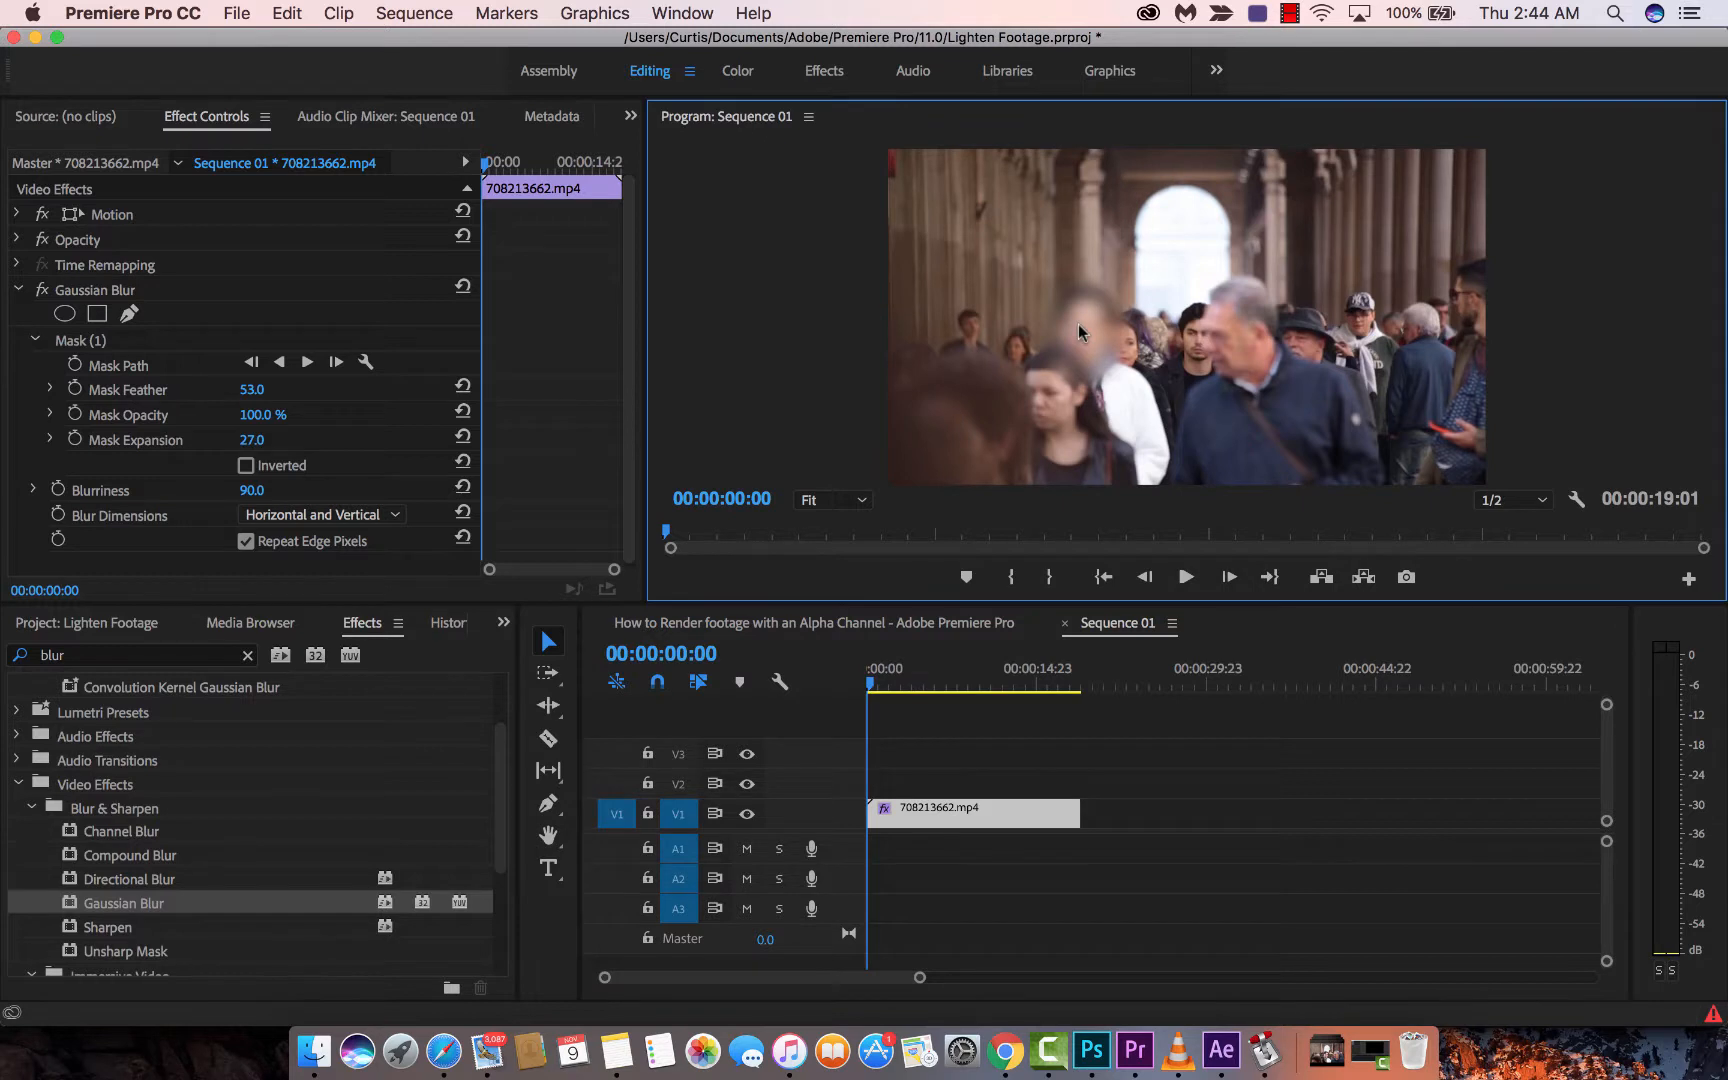
pyautogui.click(77, 343)
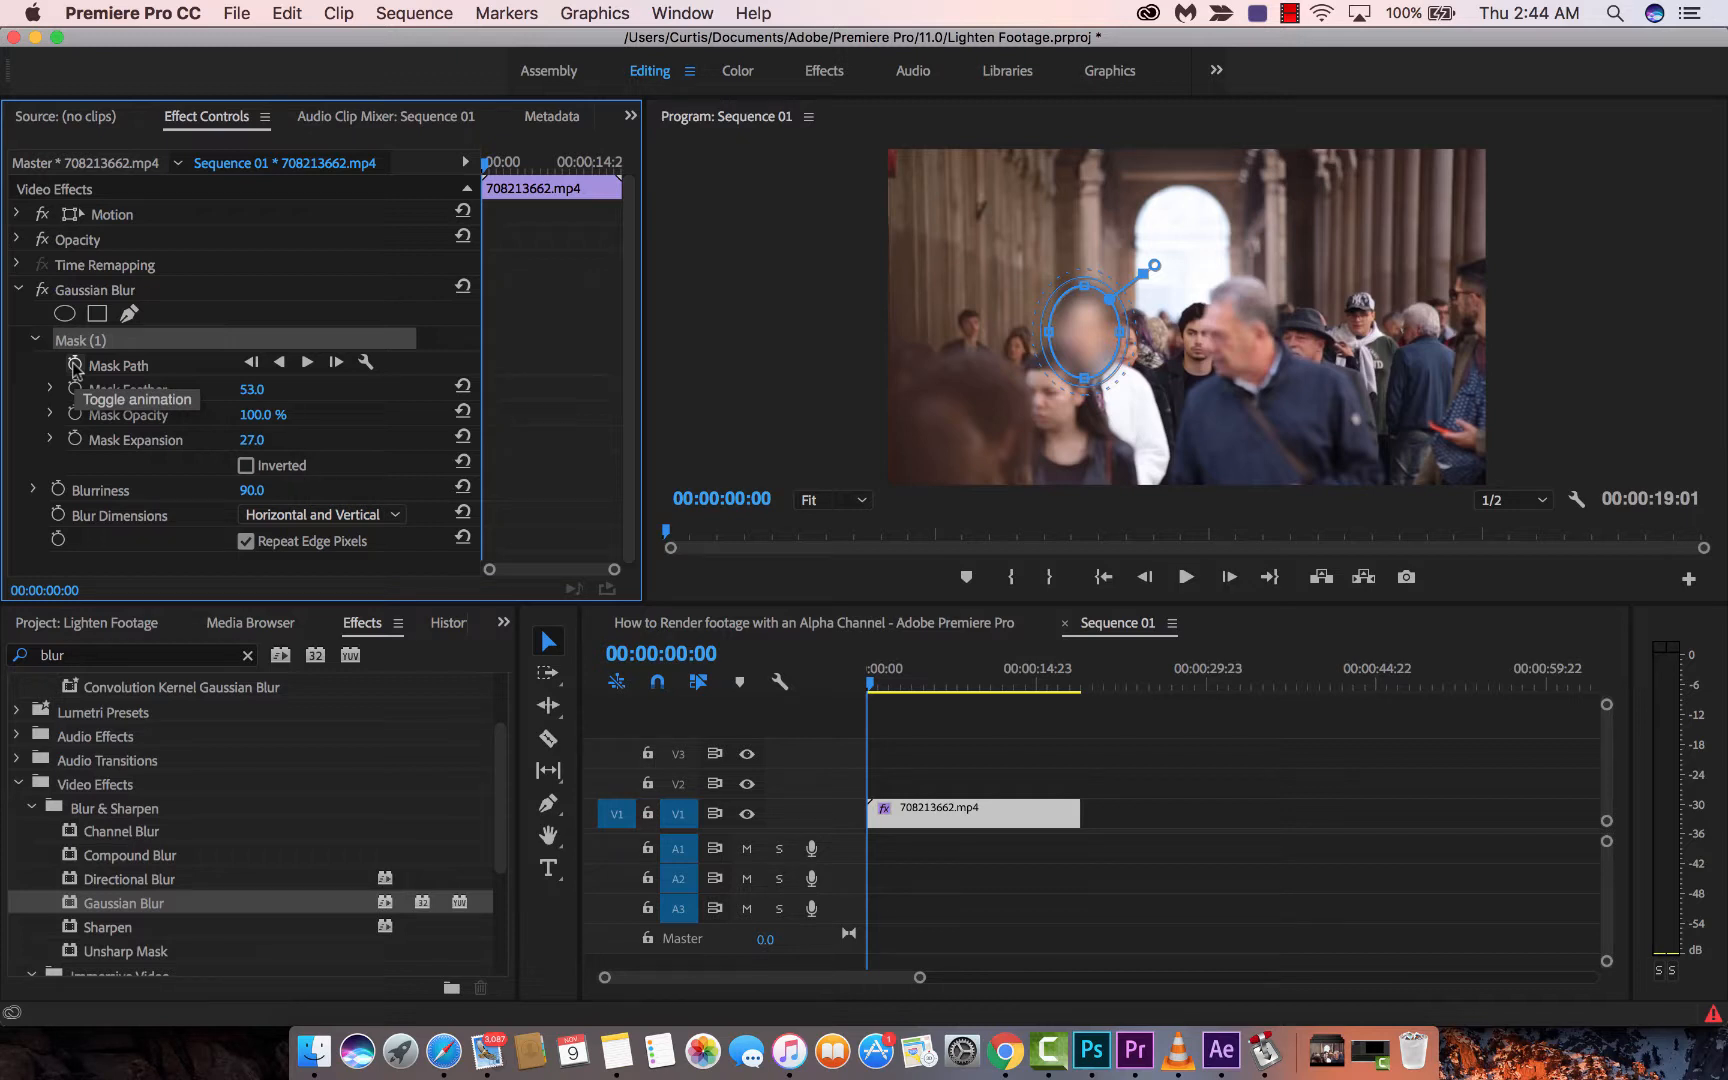
pyautogui.click(75, 364)
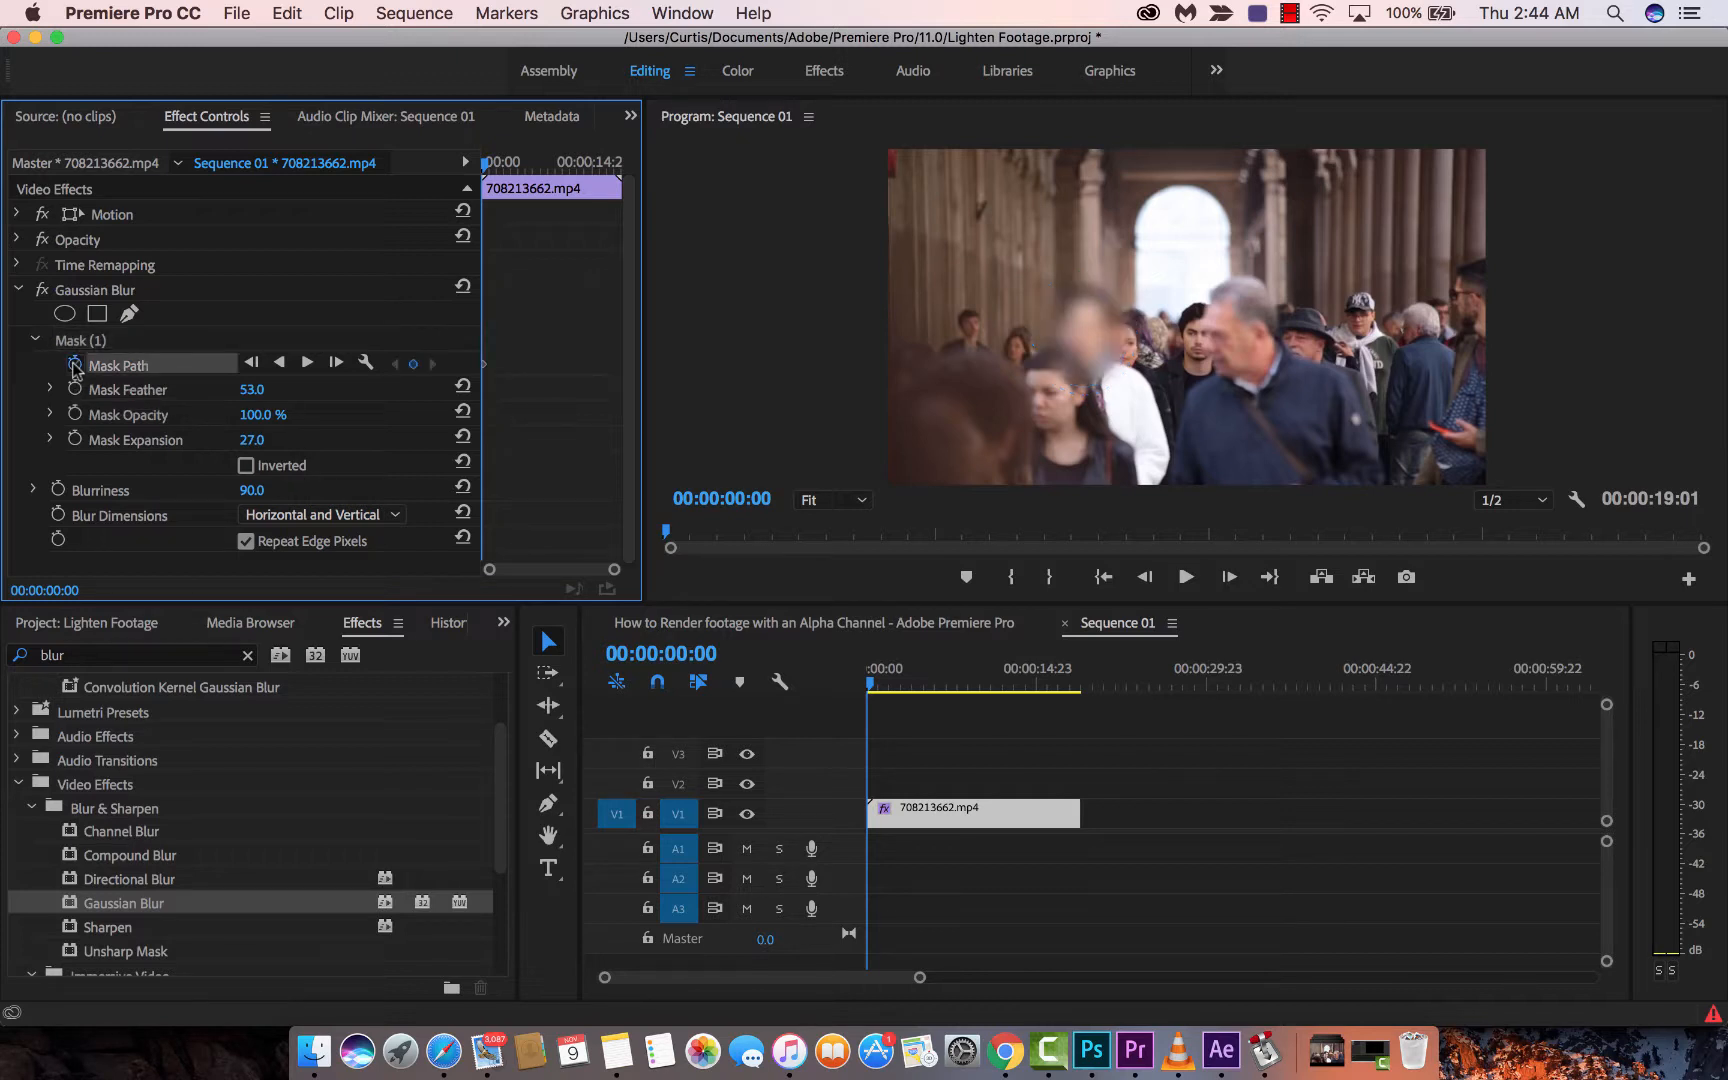
pyautogui.click(870, 688)
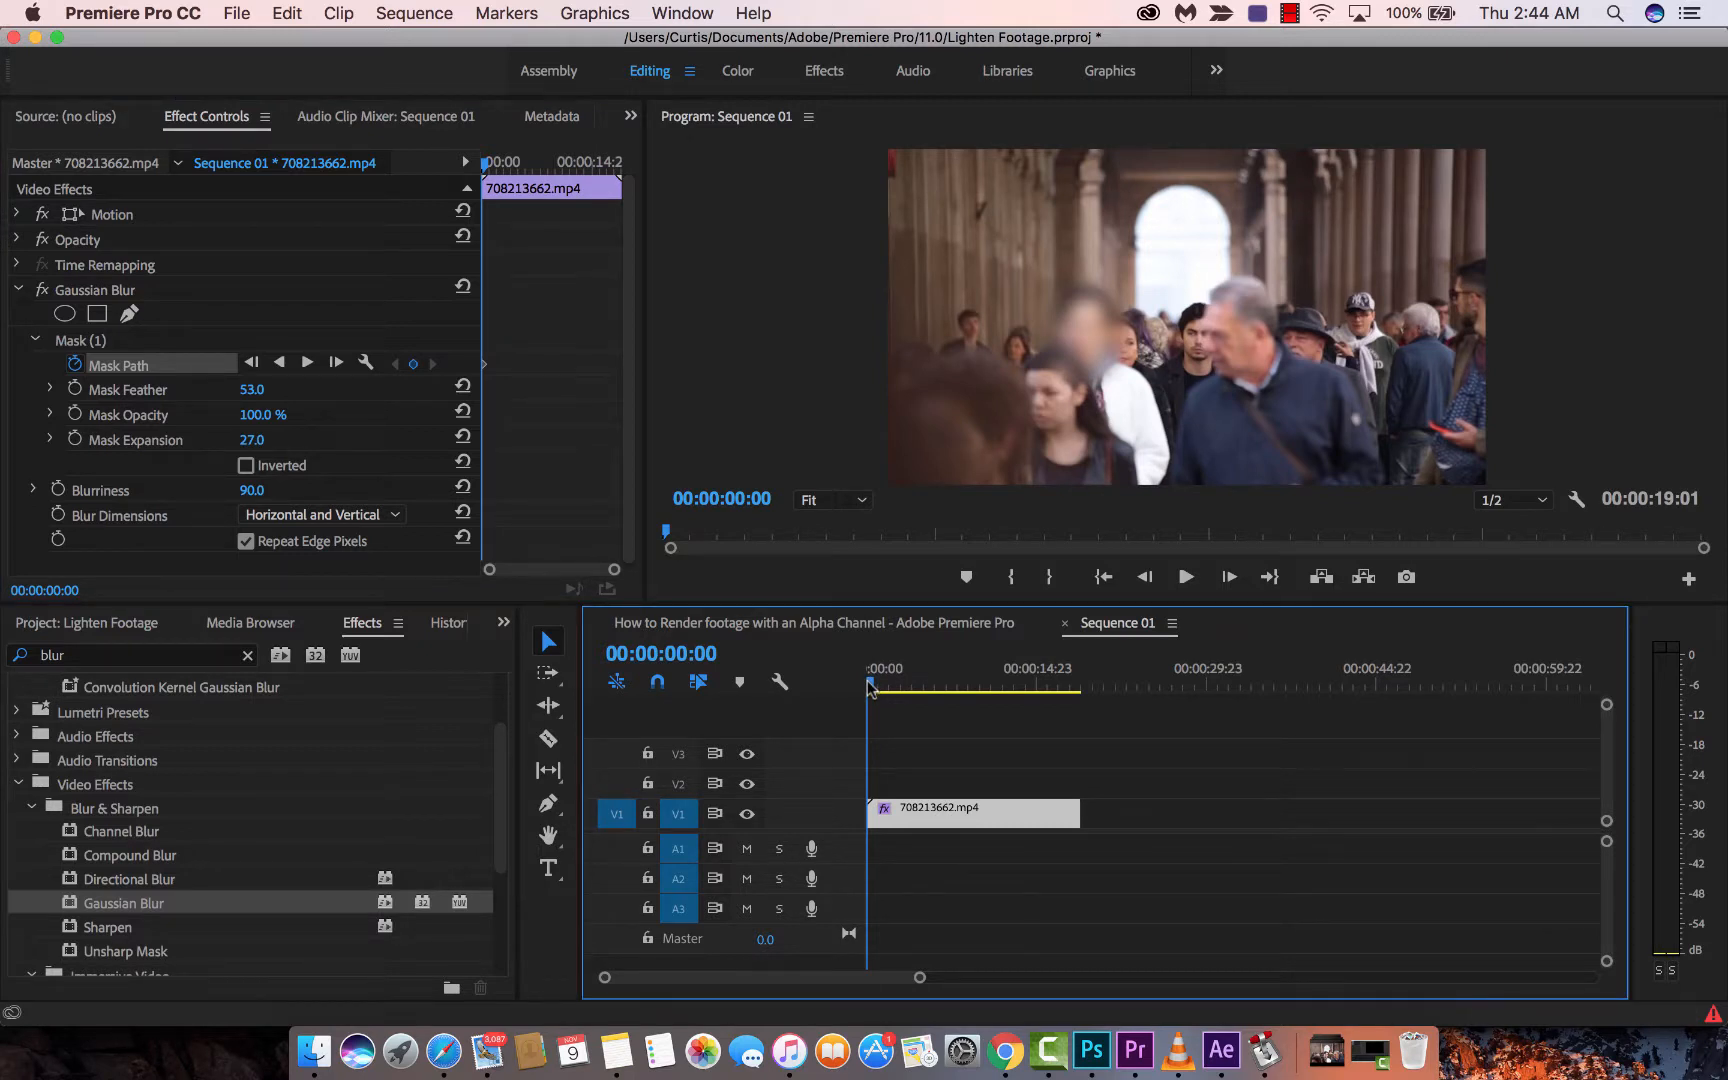
pyautogui.moveTo(870, 688); pyautogui.dragTo(875, 688)
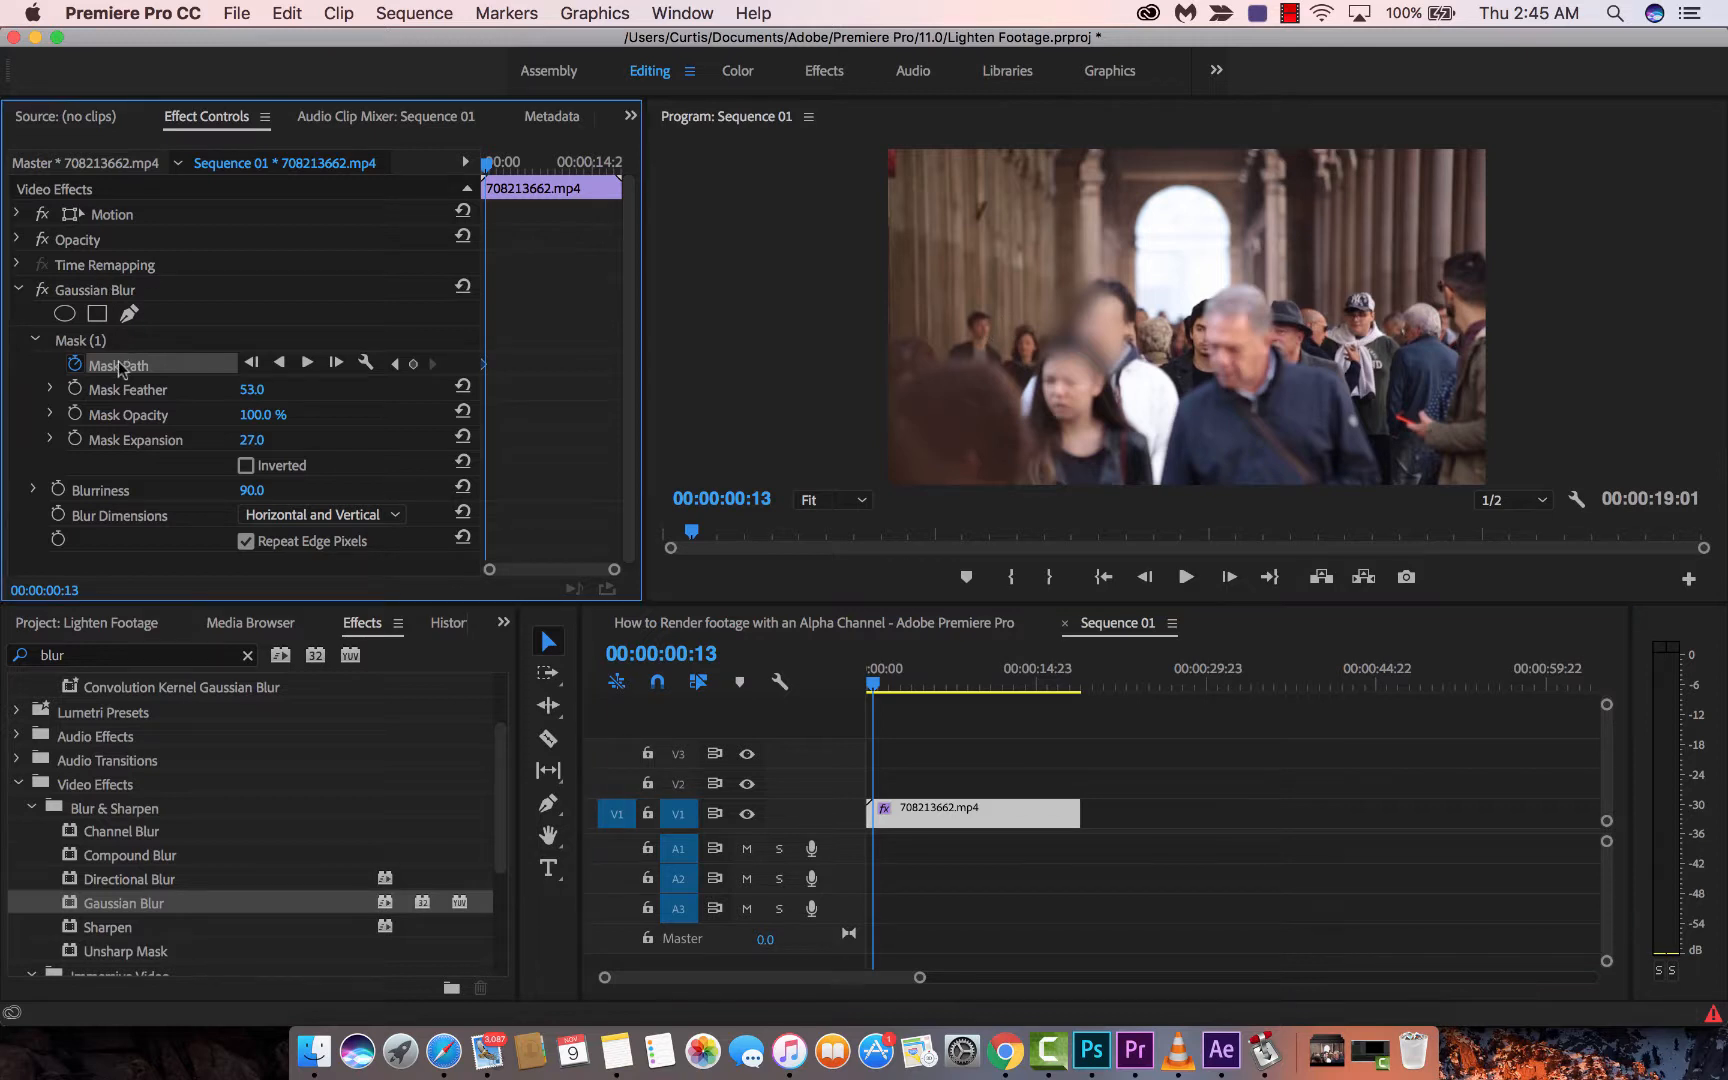
# - Reselect the clip and reposition the mask on her face over the first frames
pyautogui.click(1084, 310)
pyautogui.click(1084, 310)
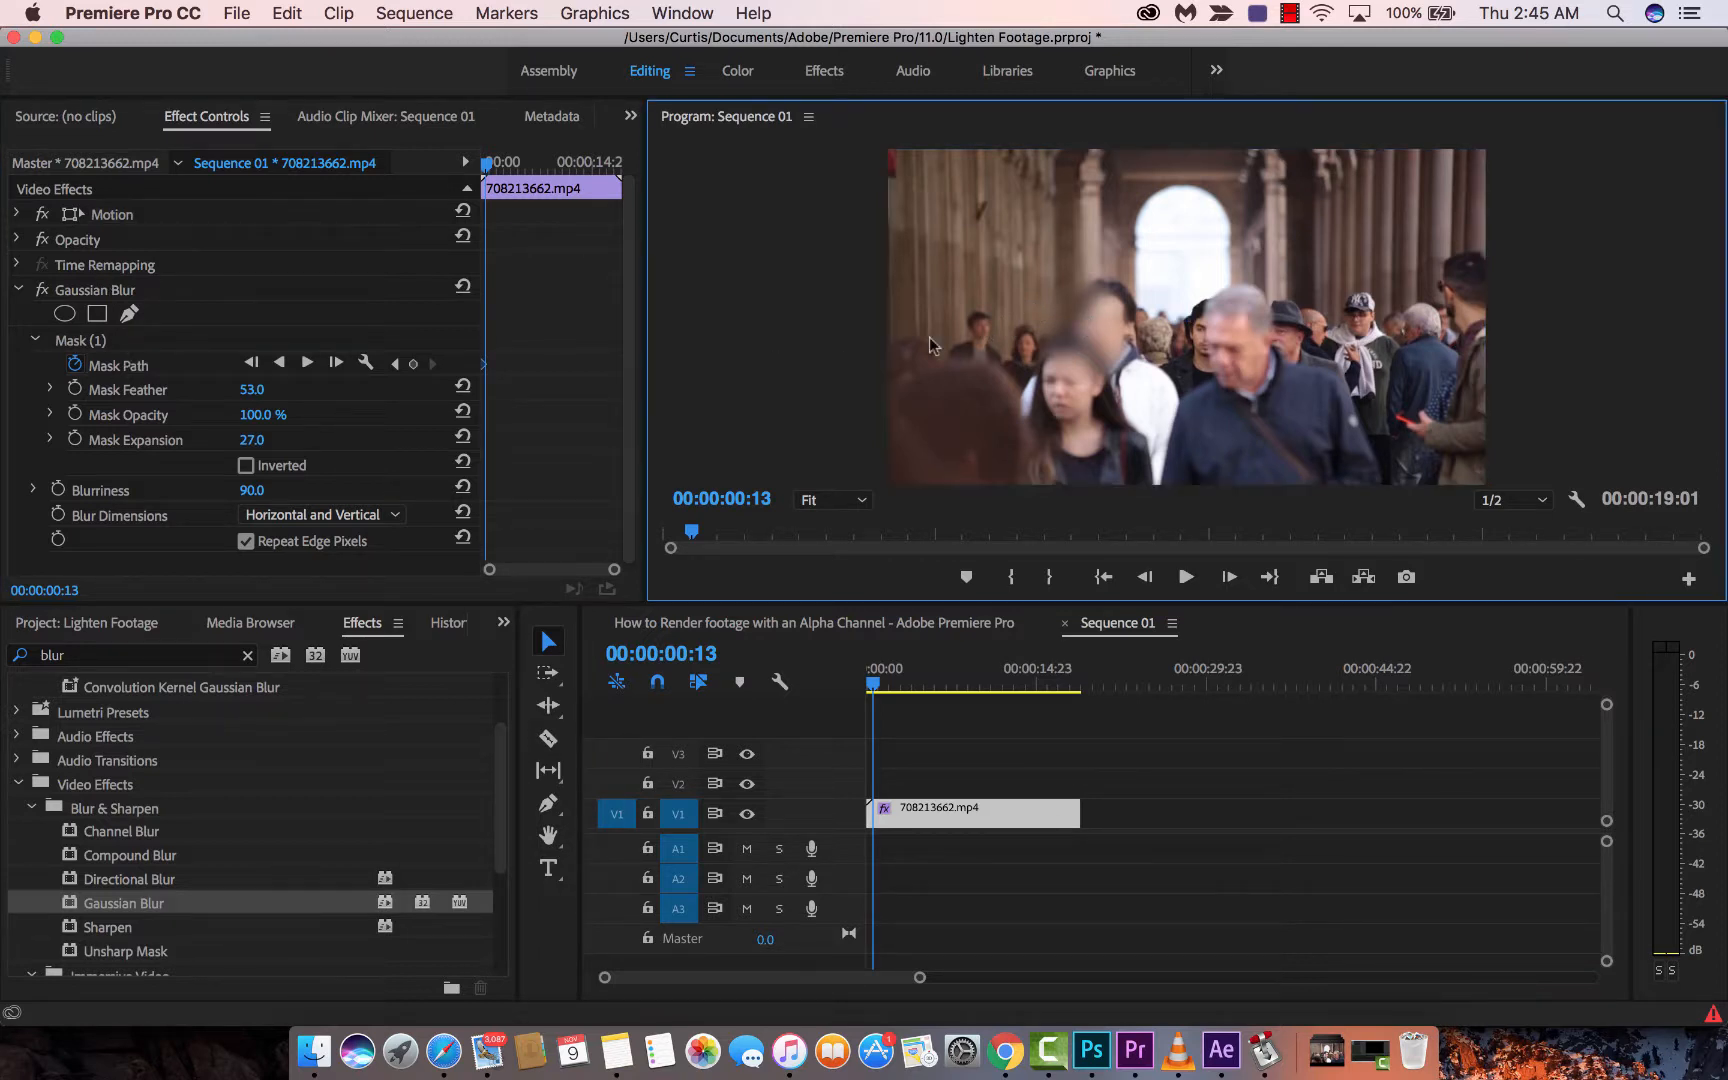
pyautogui.click(962, 816)
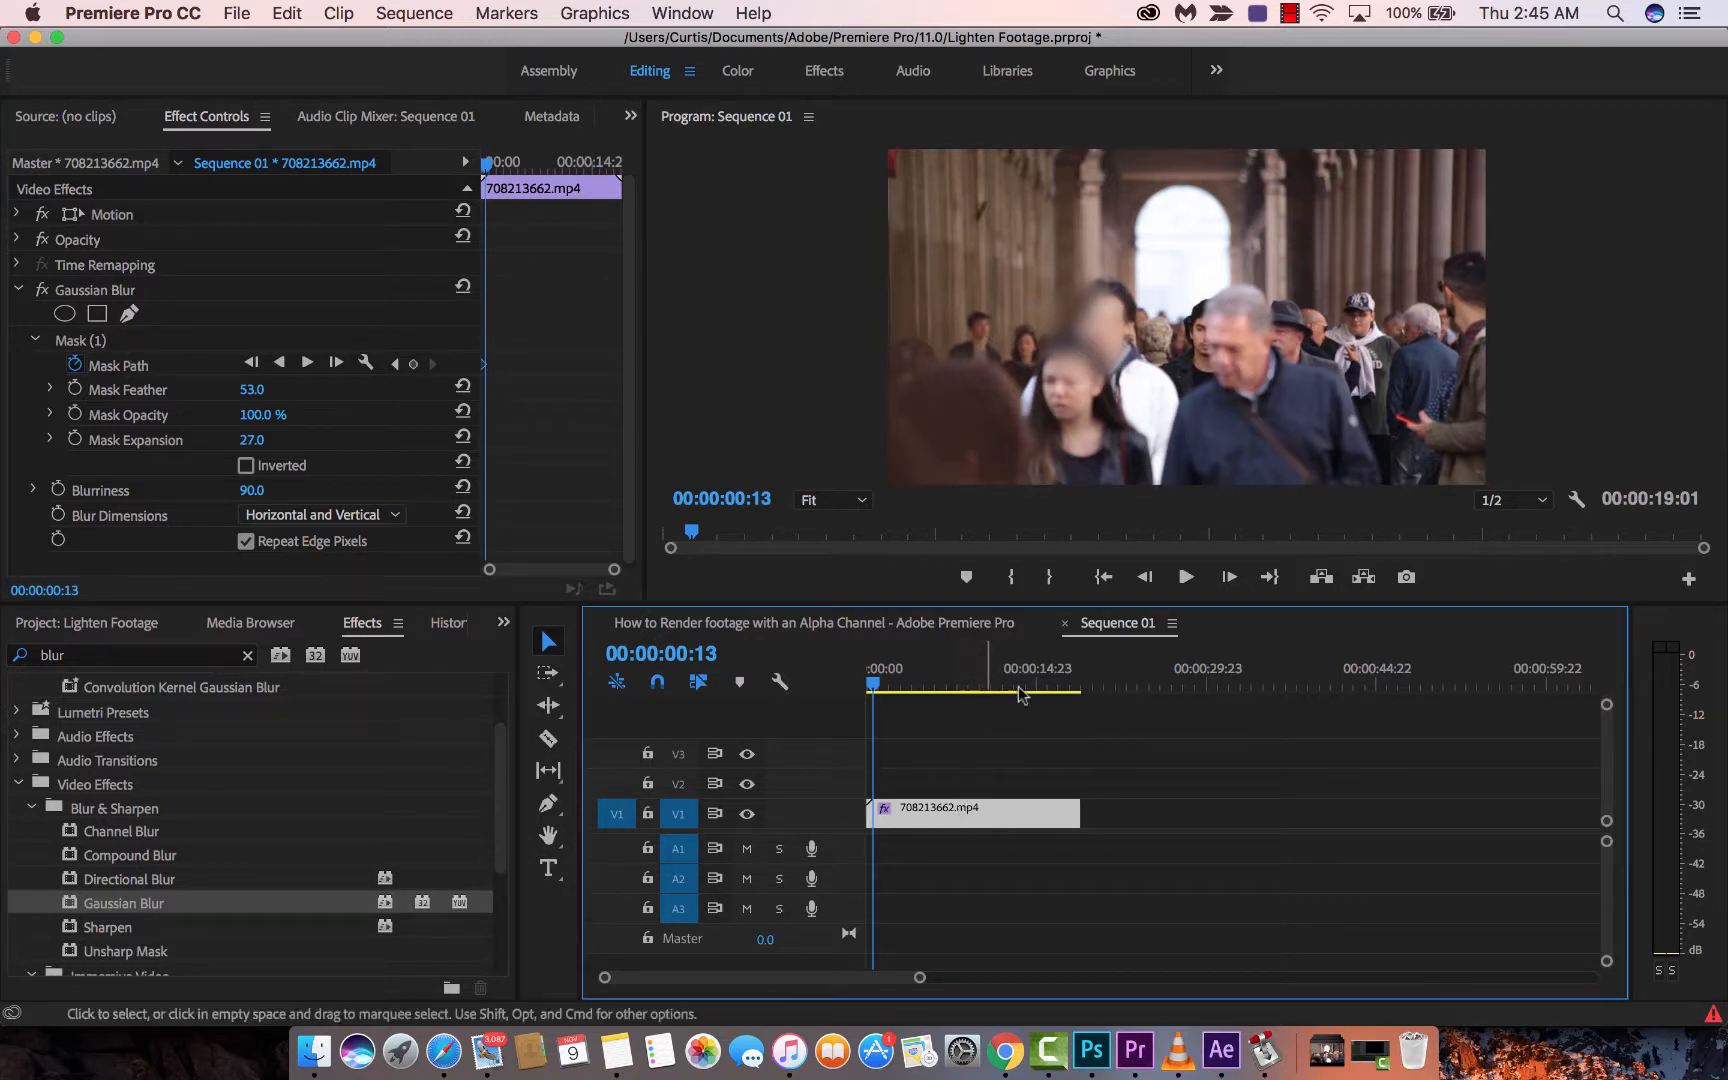
pyautogui.click(1098, 340)
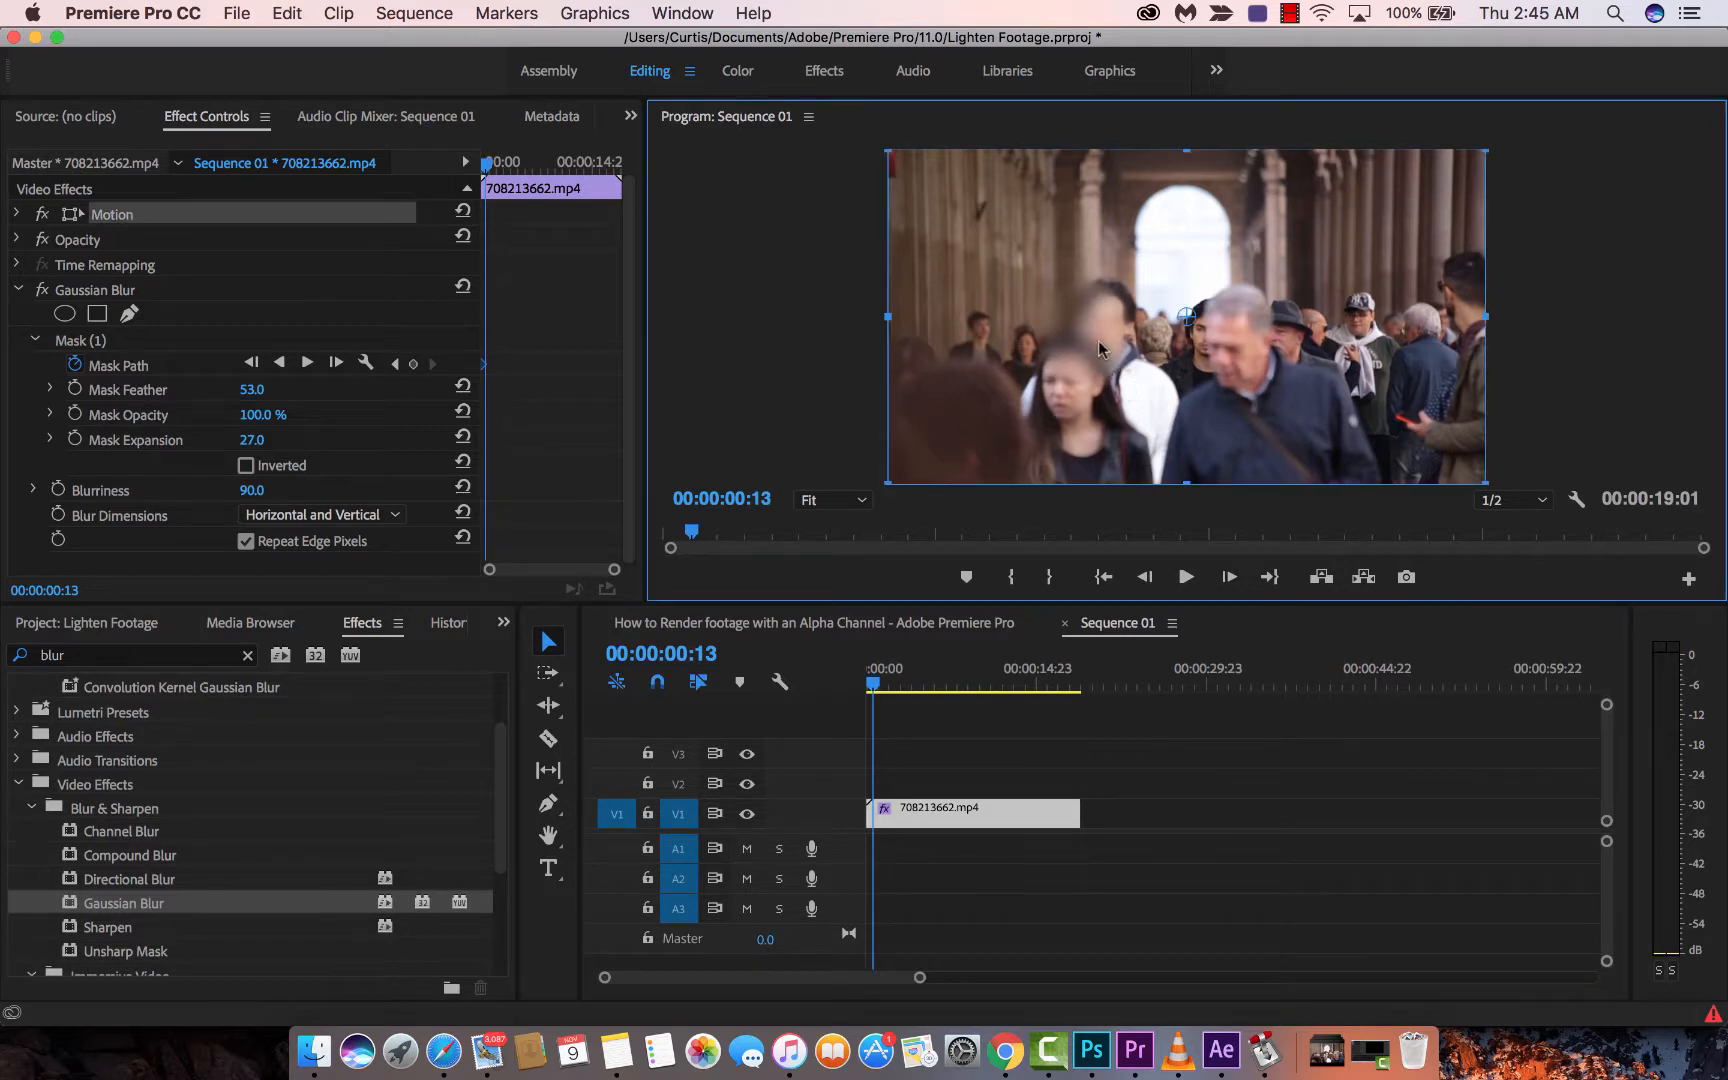
pyautogui.click(126, 367)
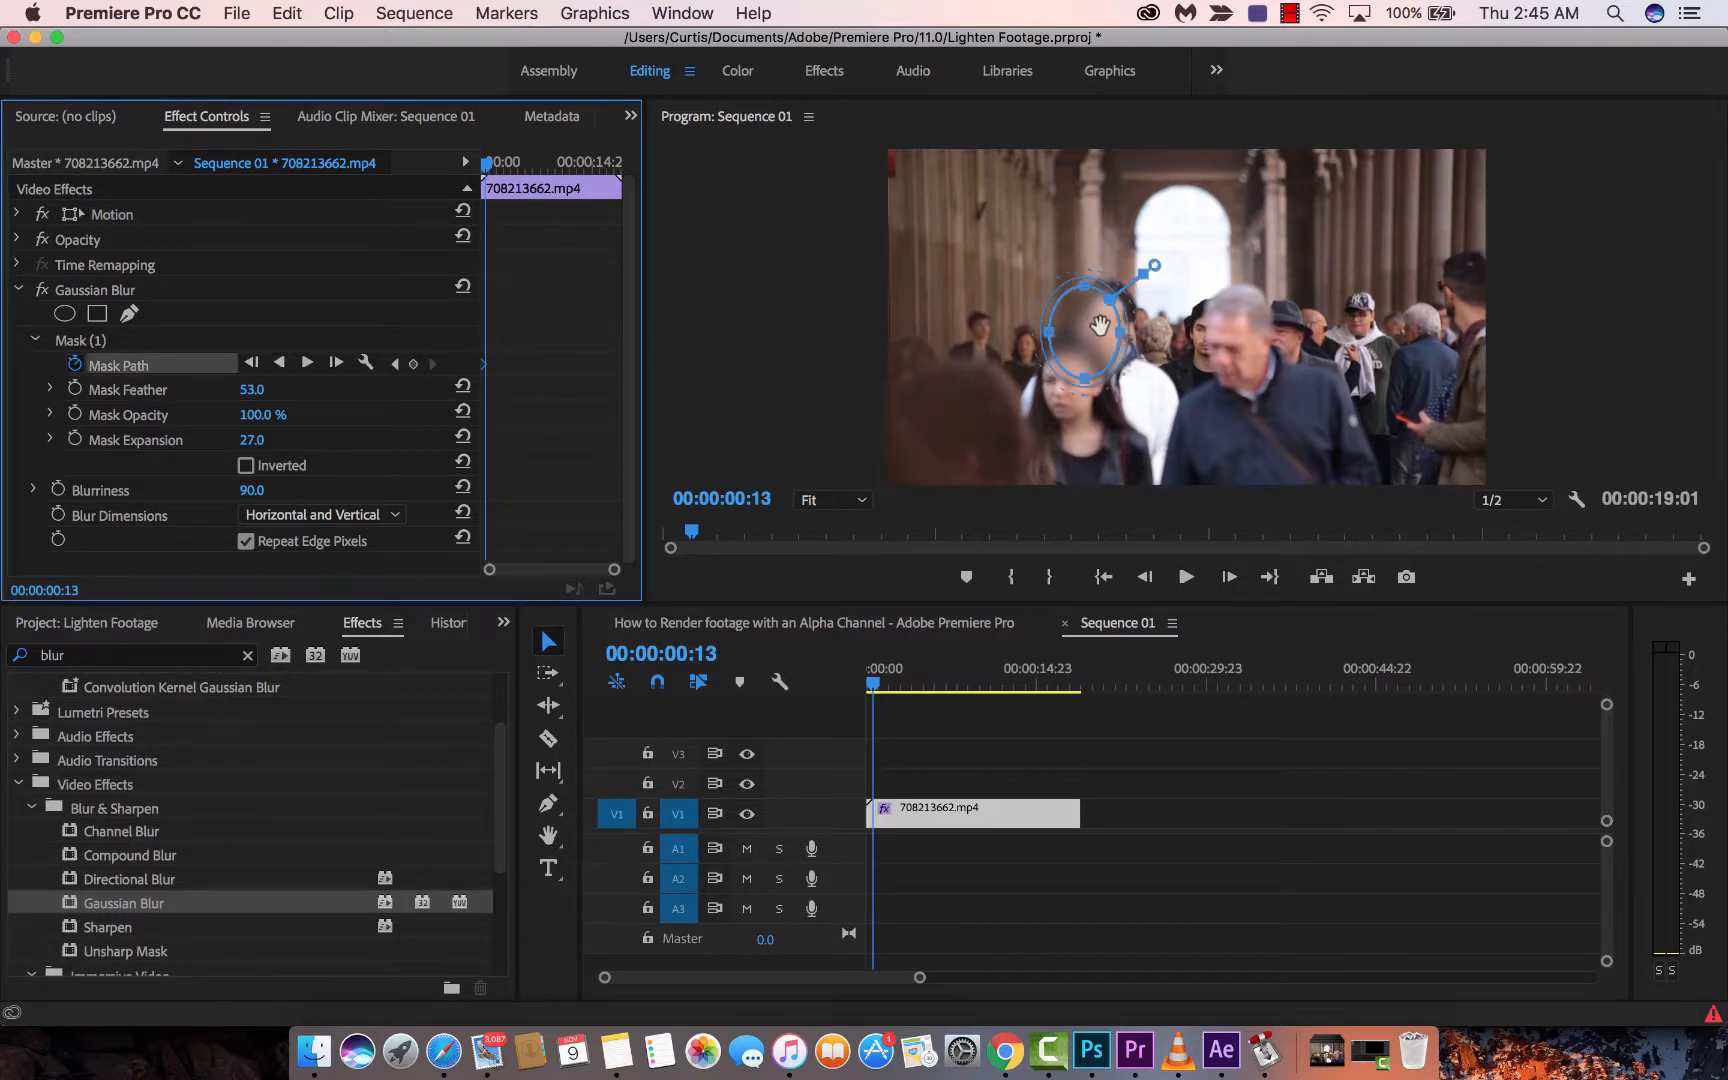
pyautogui.moveTo(1087, 327); pyautogui.dragTo(1106, 329)
pyautogui.moveTo(874, 686); pyautogui.dragTo(881, 688)
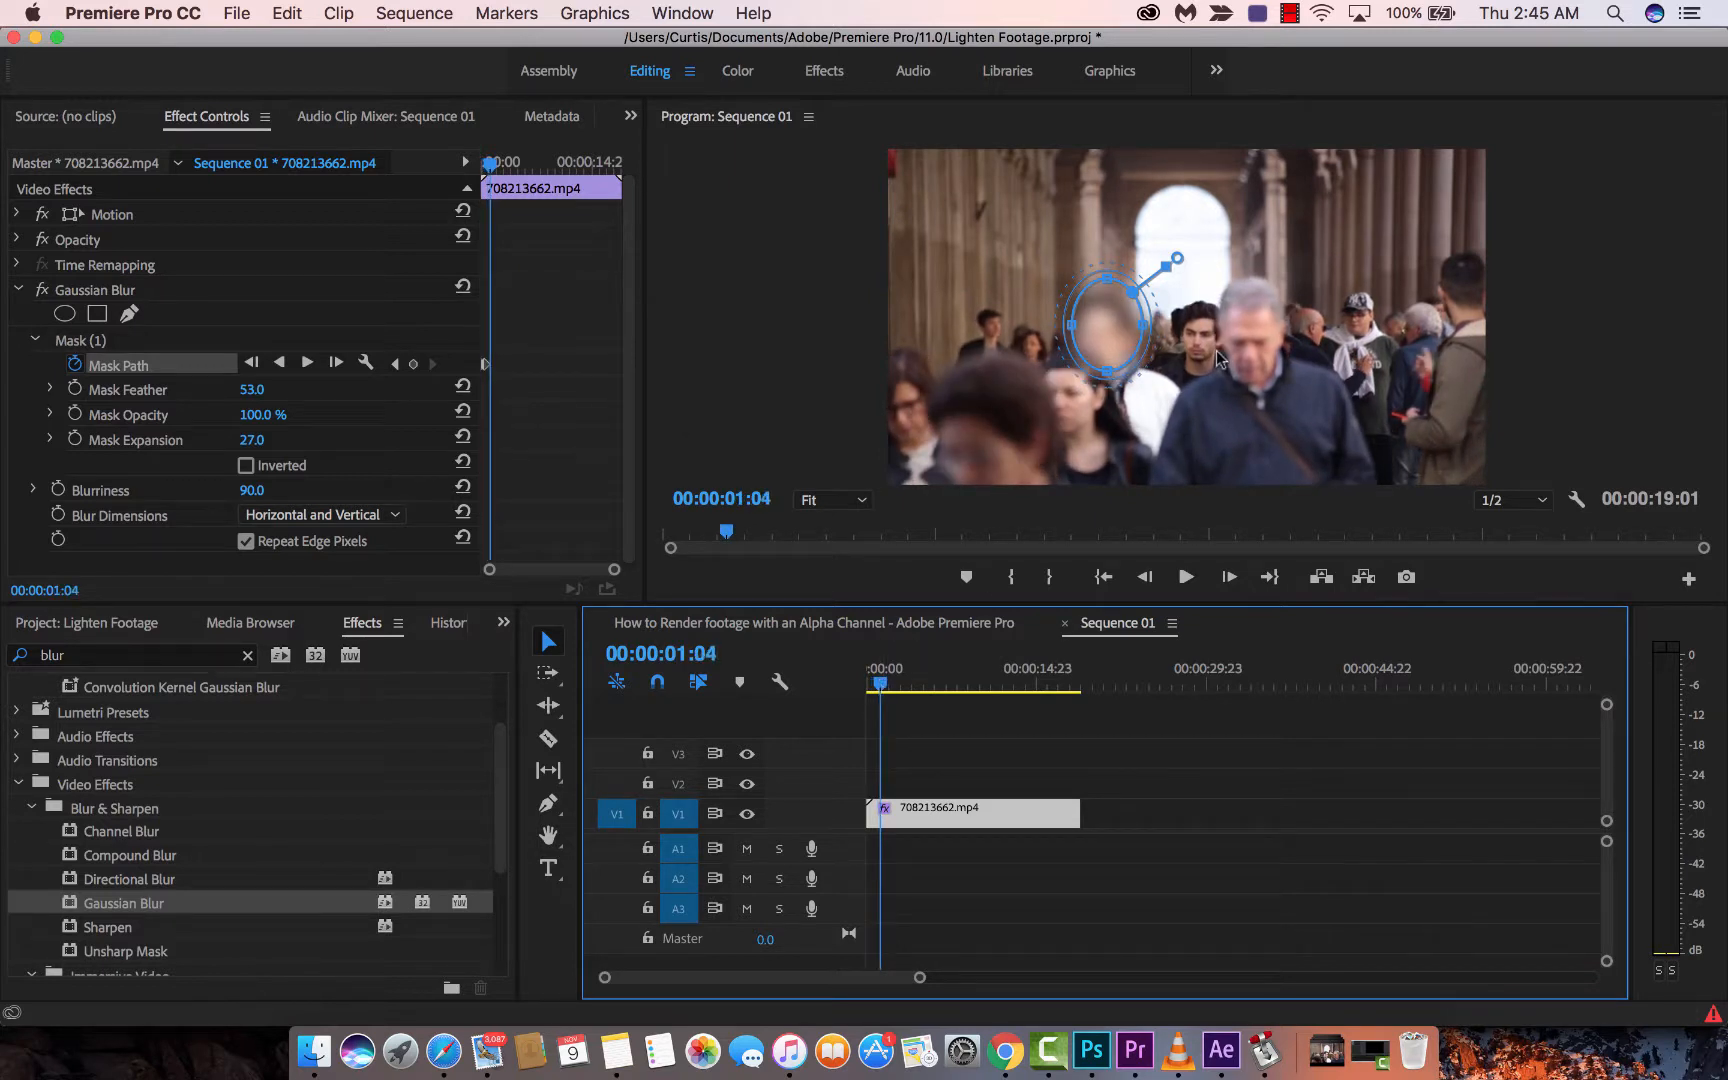
pyautogui.moveTo(1126, 324); pyautogui.dragTo(1113, 331)
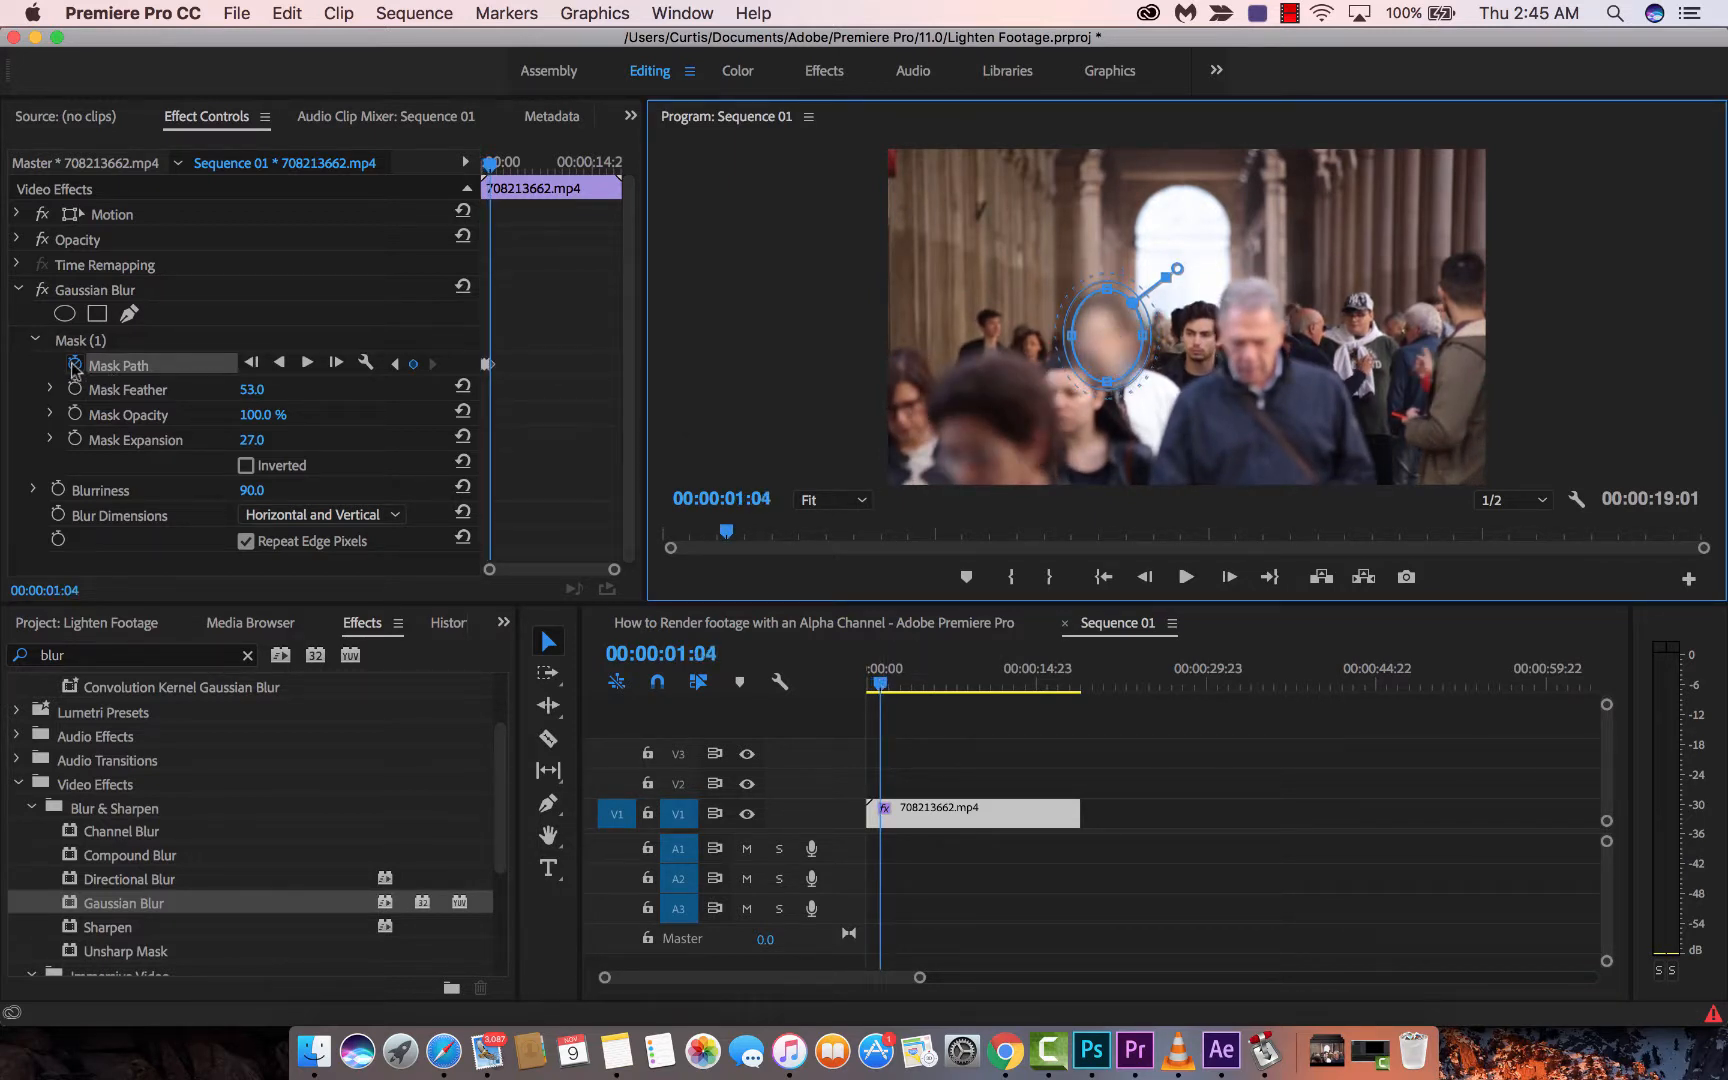
# - Keyframe the mask onto her face at 00:00:01:17, 00:00:01:22 and 00:00:02:03
pyautogui.click(881, 688)
pyautogui.moveTo(881, 688); pyautogui.dragTo(886, 690)
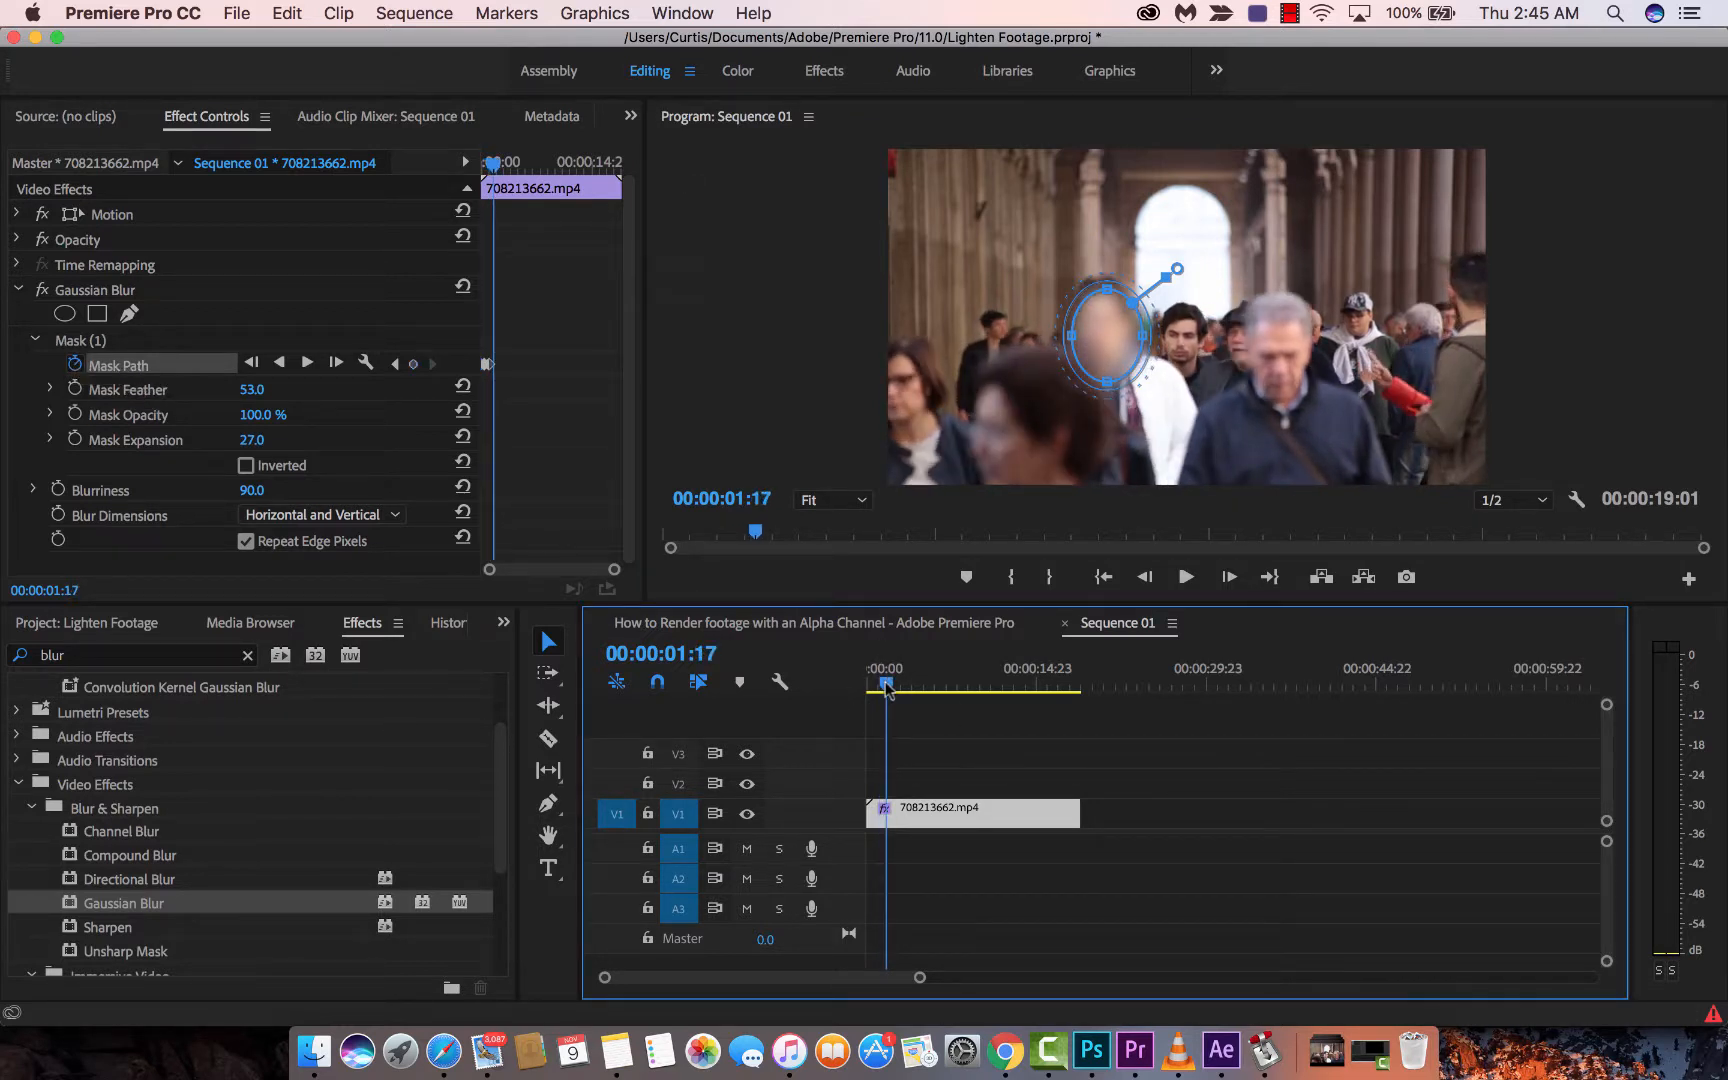
pyautogui.moveTo(1107, 307); pyautogui.dragTo(1102, 293)
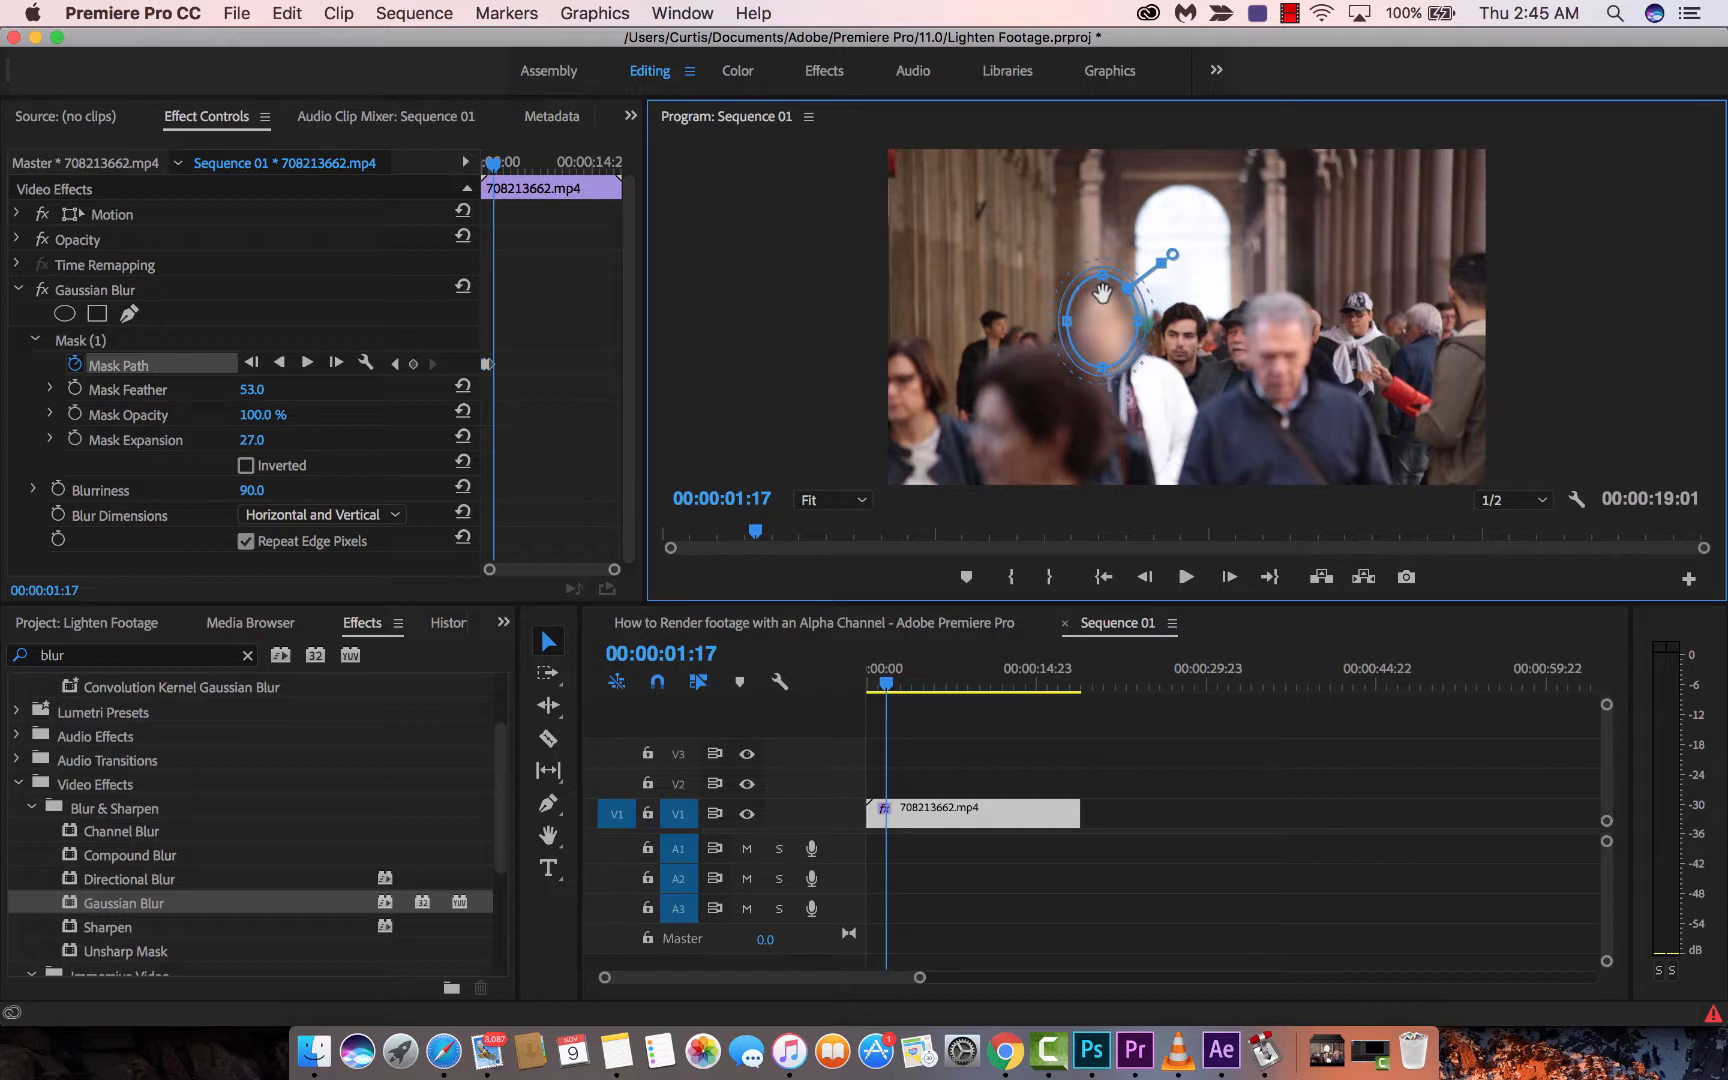
pyautogui.moveTo(887, 688); pyautogui.dragTo(893, 690)
pyautogui.moveTo(1107, 317); pyautogui.dragTo(1121, 333)
pyautogui.moveTo(892, 688); pyautogui.dragTo(903, 688)
# - Continue keyframing the mask at 00:00:02:23, 00:00:03:09 and 00:00:04:06, then deselect
pyautogui.moveTo(1136, 330); pyautogui.dragTo(1144, 333)
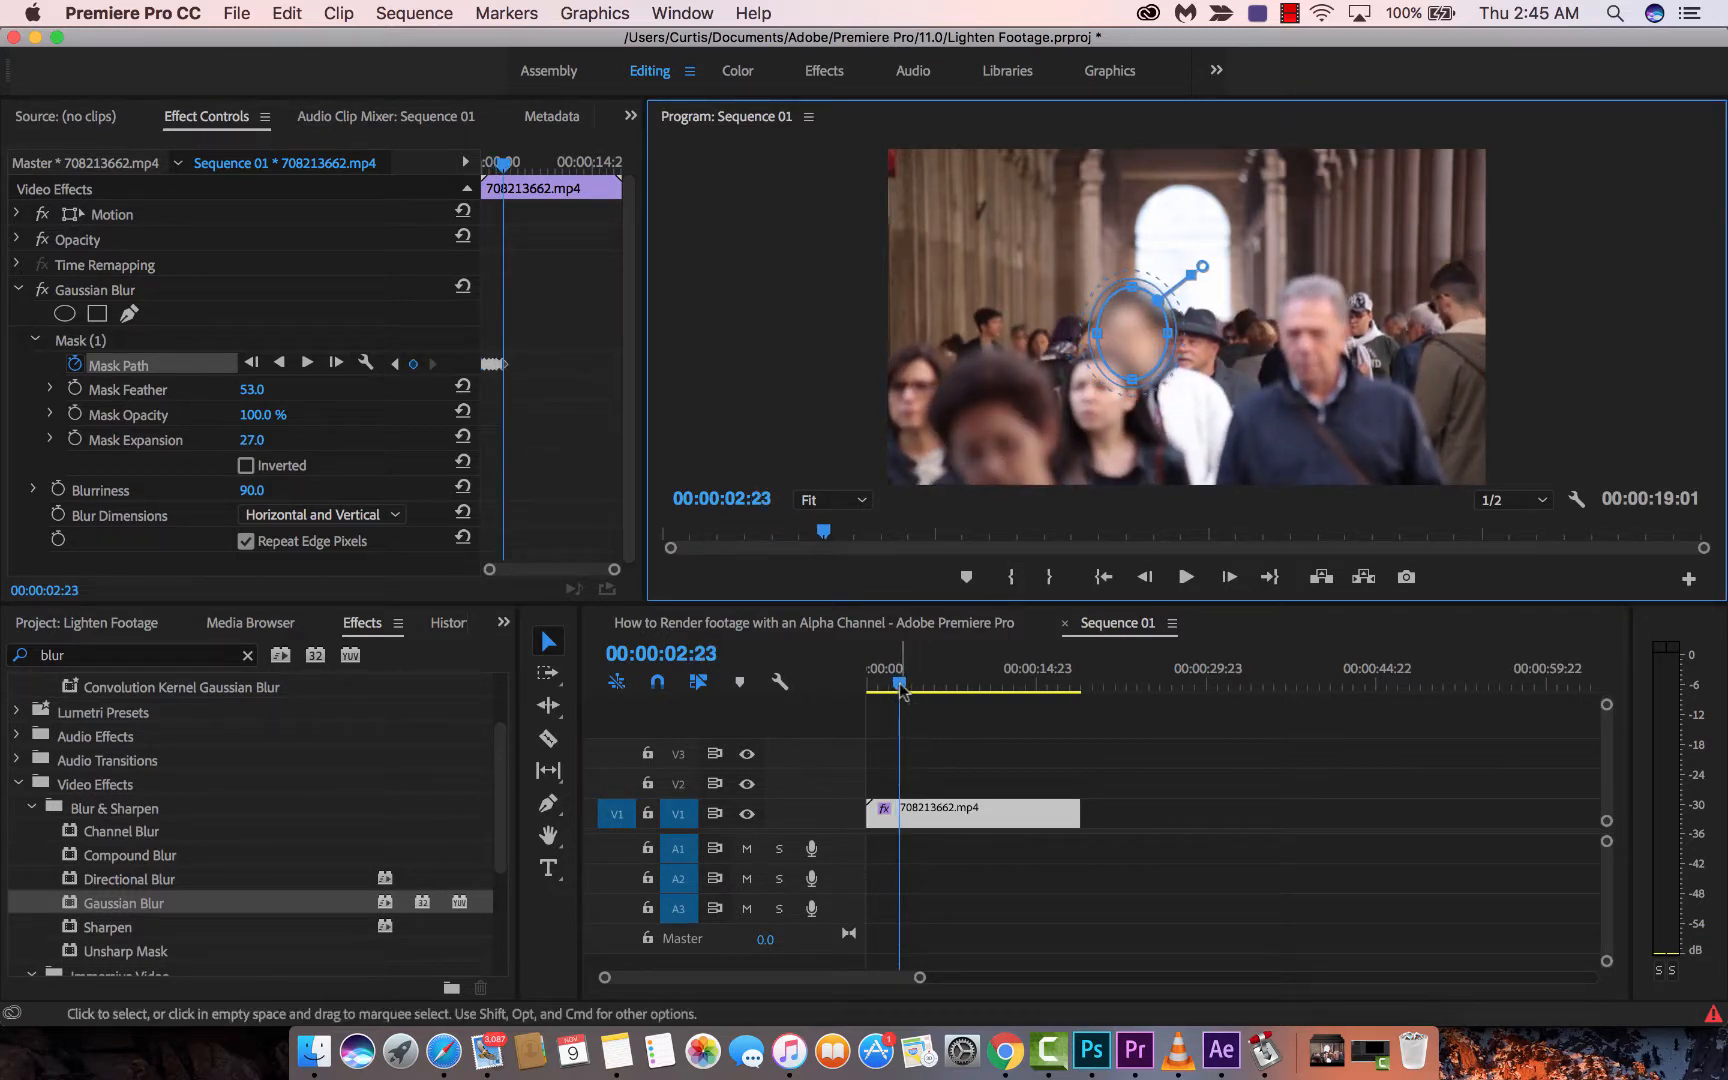
pyautogui.moveTo(903, 688); pyautogui.dragTo(906, 688)
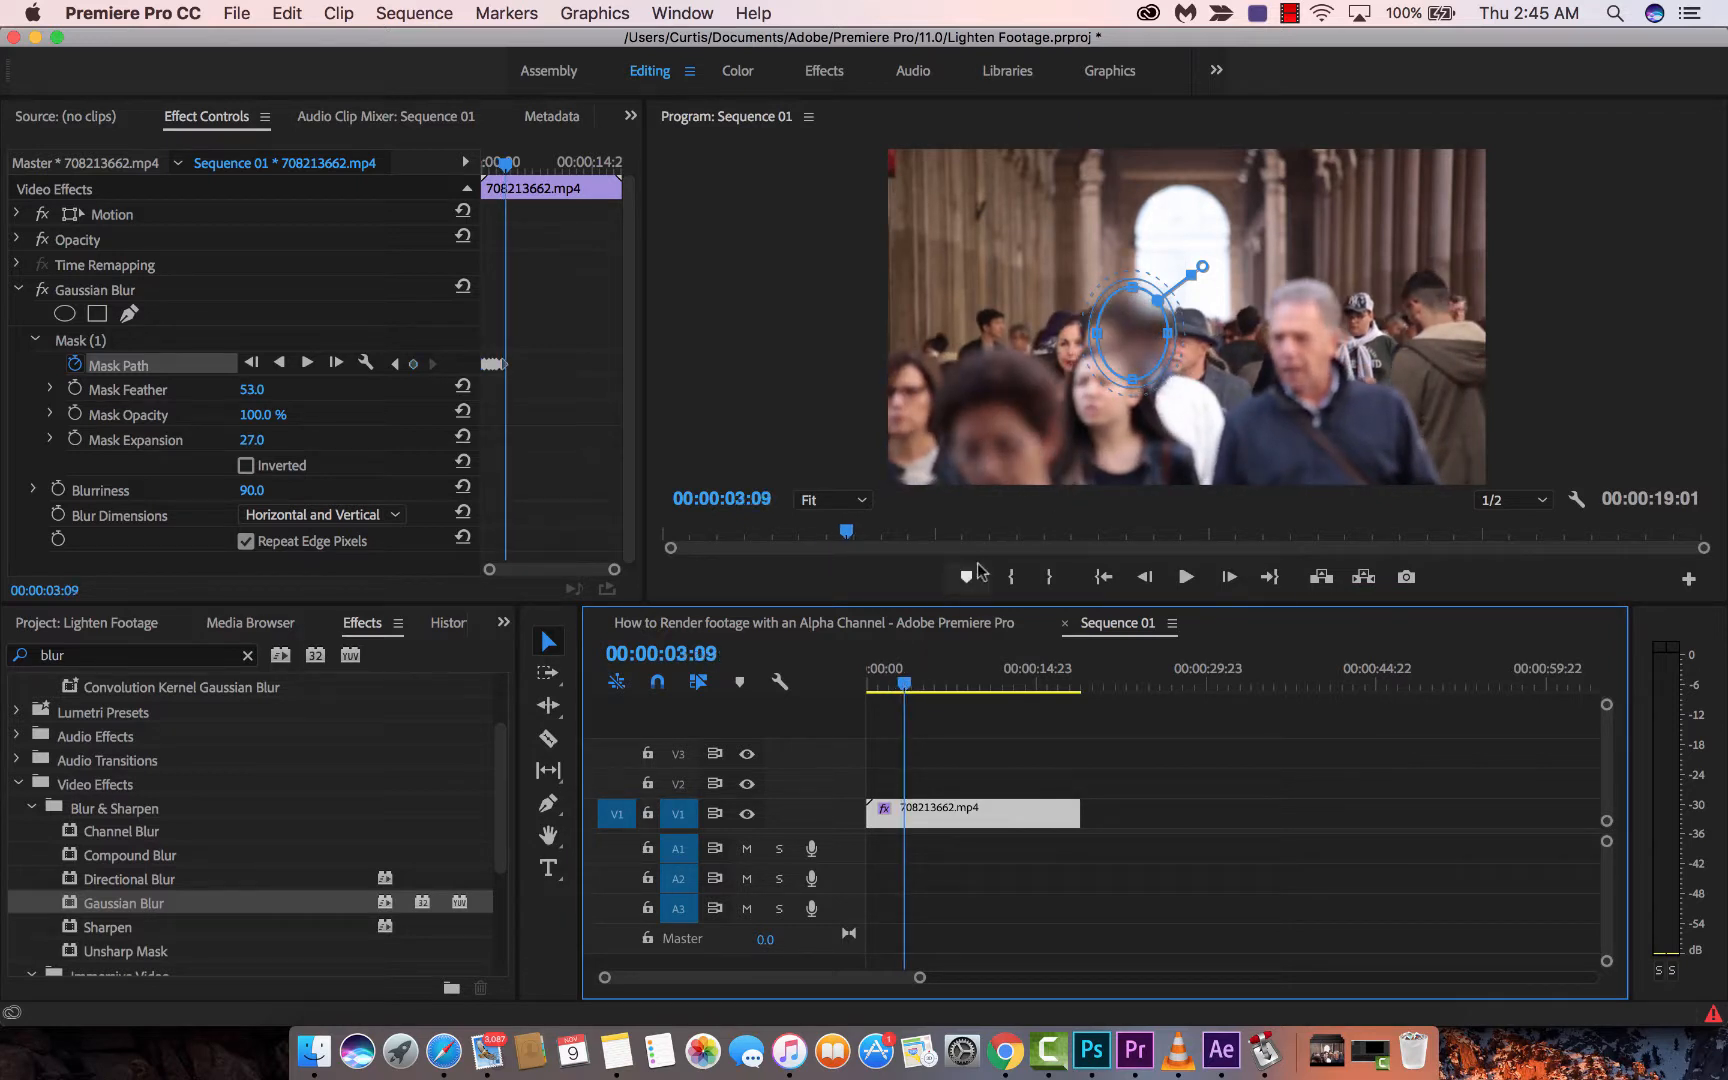
pyautogui.moveTo(1122, 342)
pyautogui.mouseDown()
pyautogui.moveTo(1124, 385)
pyautogui.moveTo(1112, 342)
pyautogui.mouseUp()
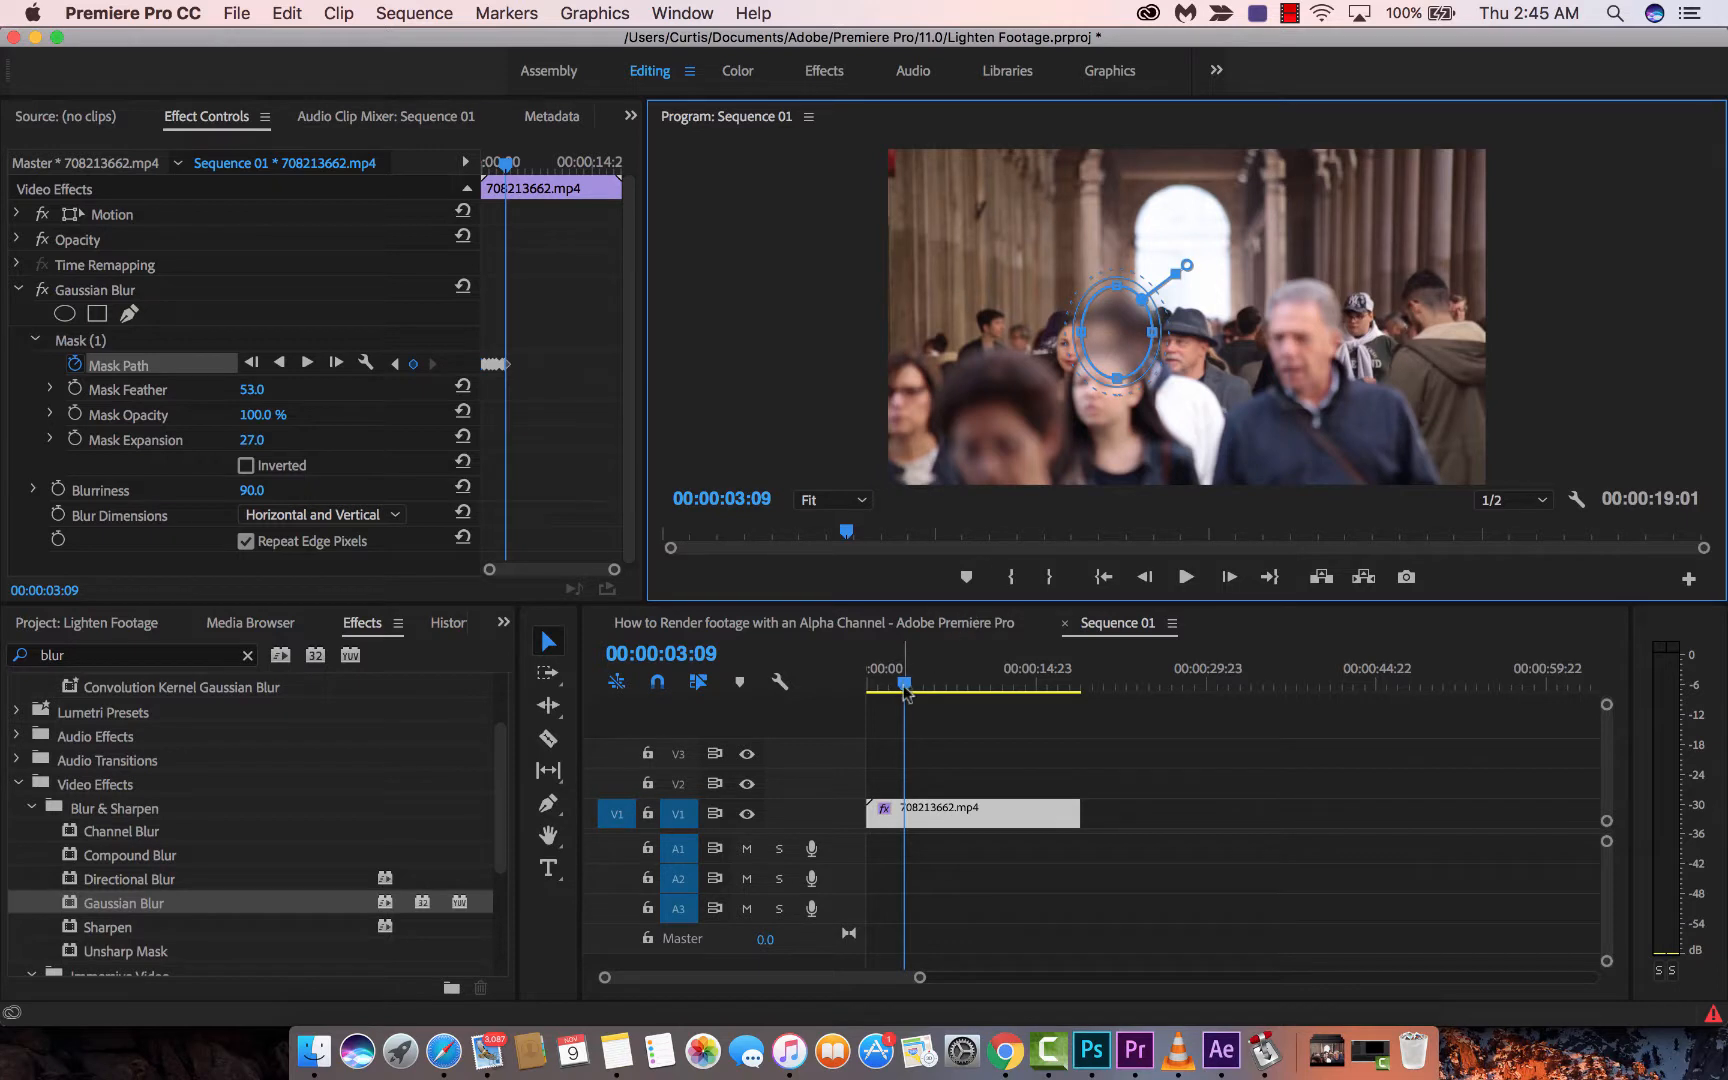
pyautogui.moveTo(904, 684); pyautogui.dragTo(913, 686)
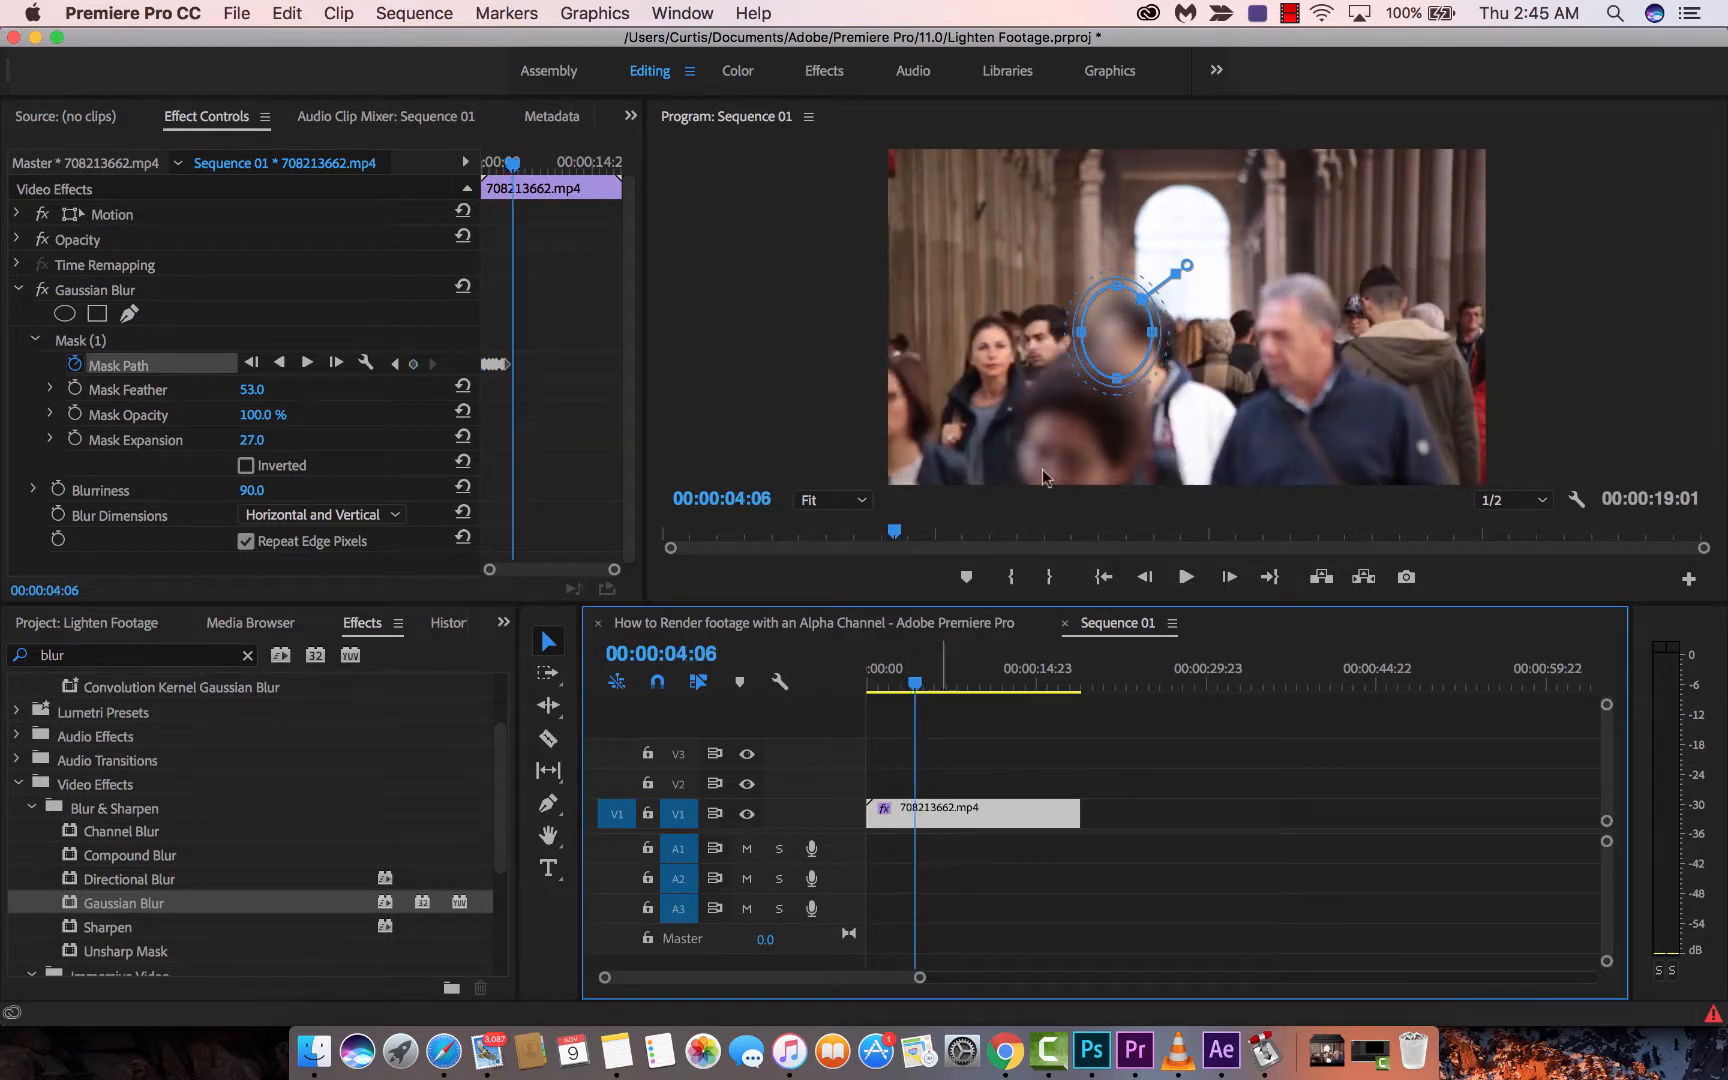
pyautogui.moveTo(1109, 350); pyautogui.dragTo(1124, 362)
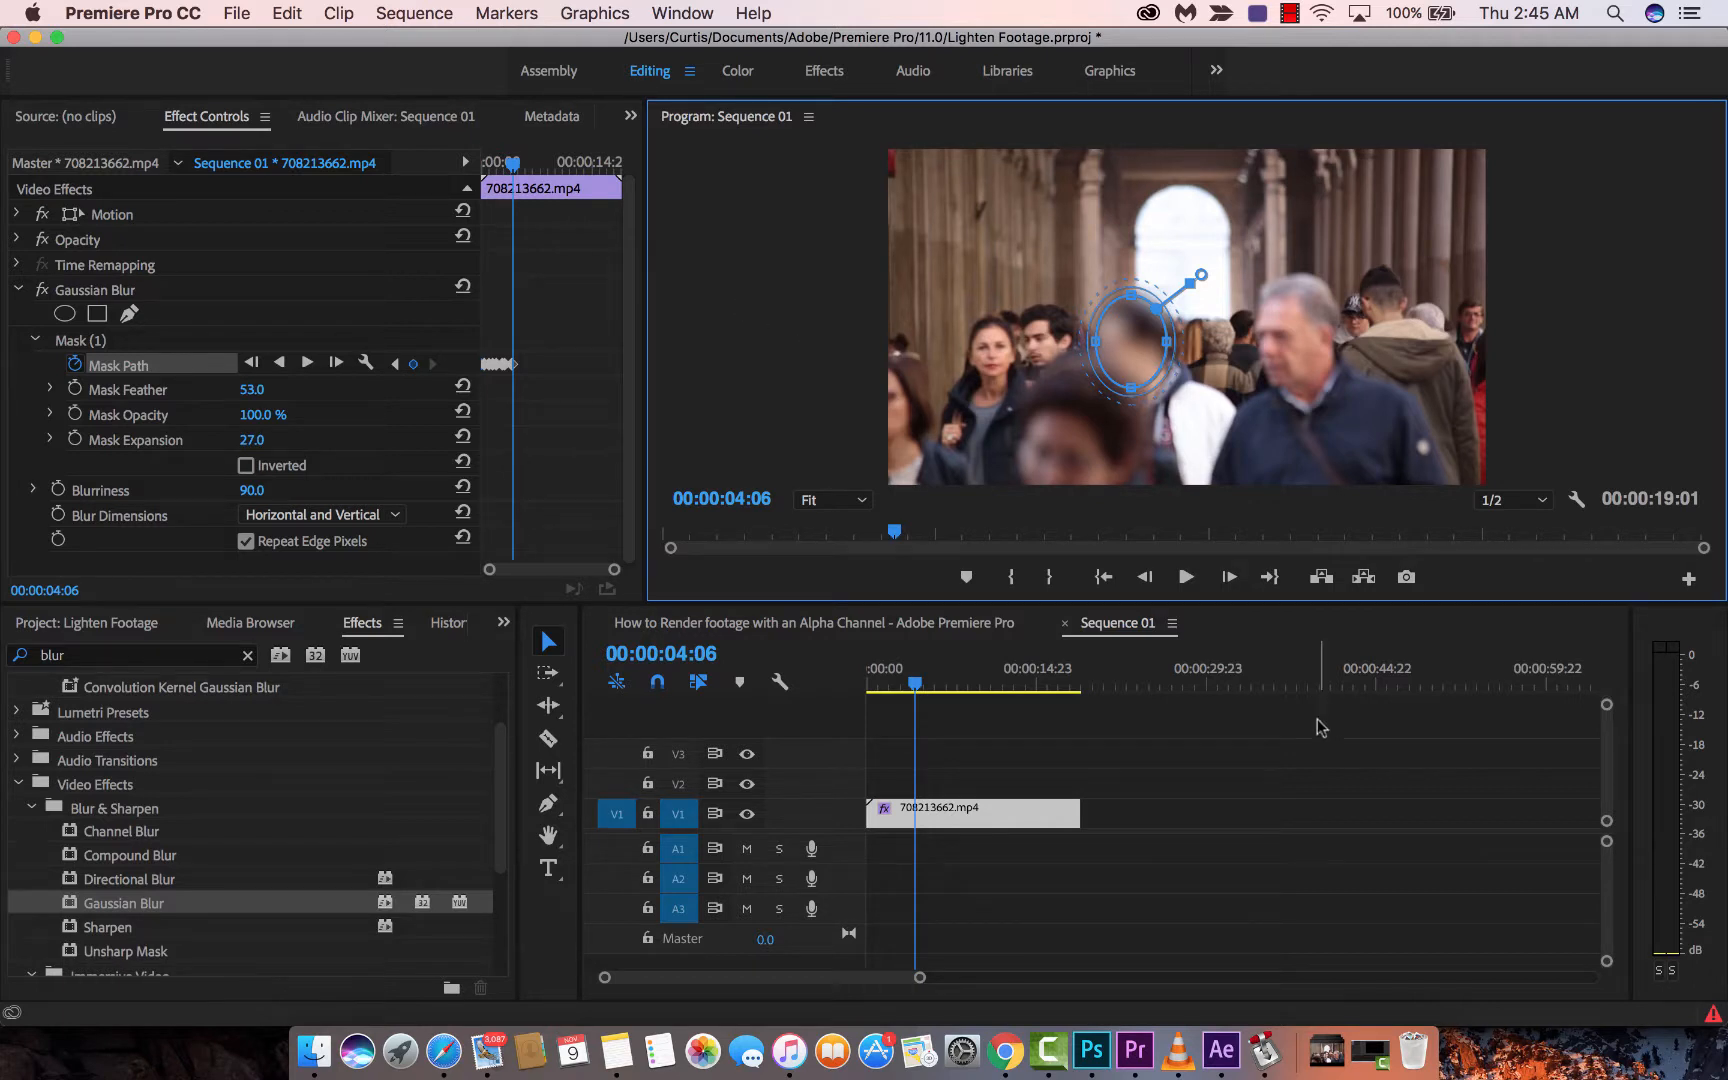
pyautogui.click(1280, 800)
# - Play the blurred footage from the start, then step two frames to 00:00:03:14 to check the face mask
pyautogui.press('Home')
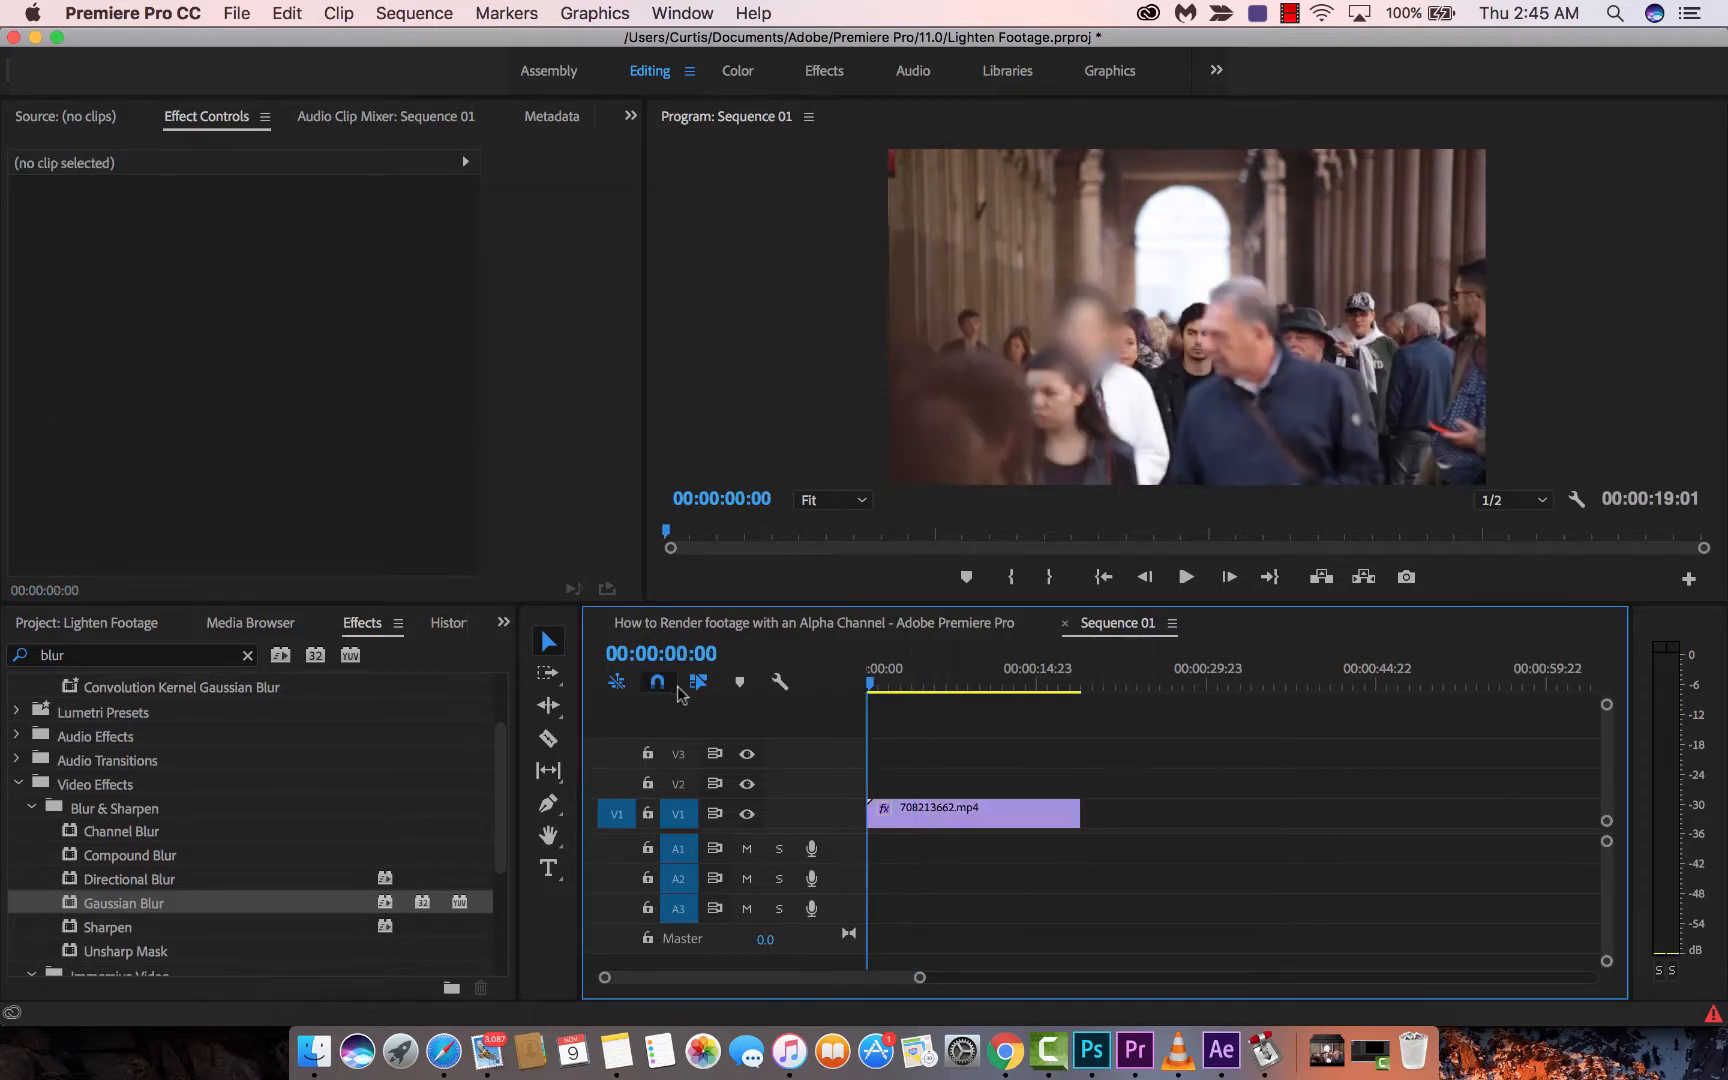
pyautogui.press('space')
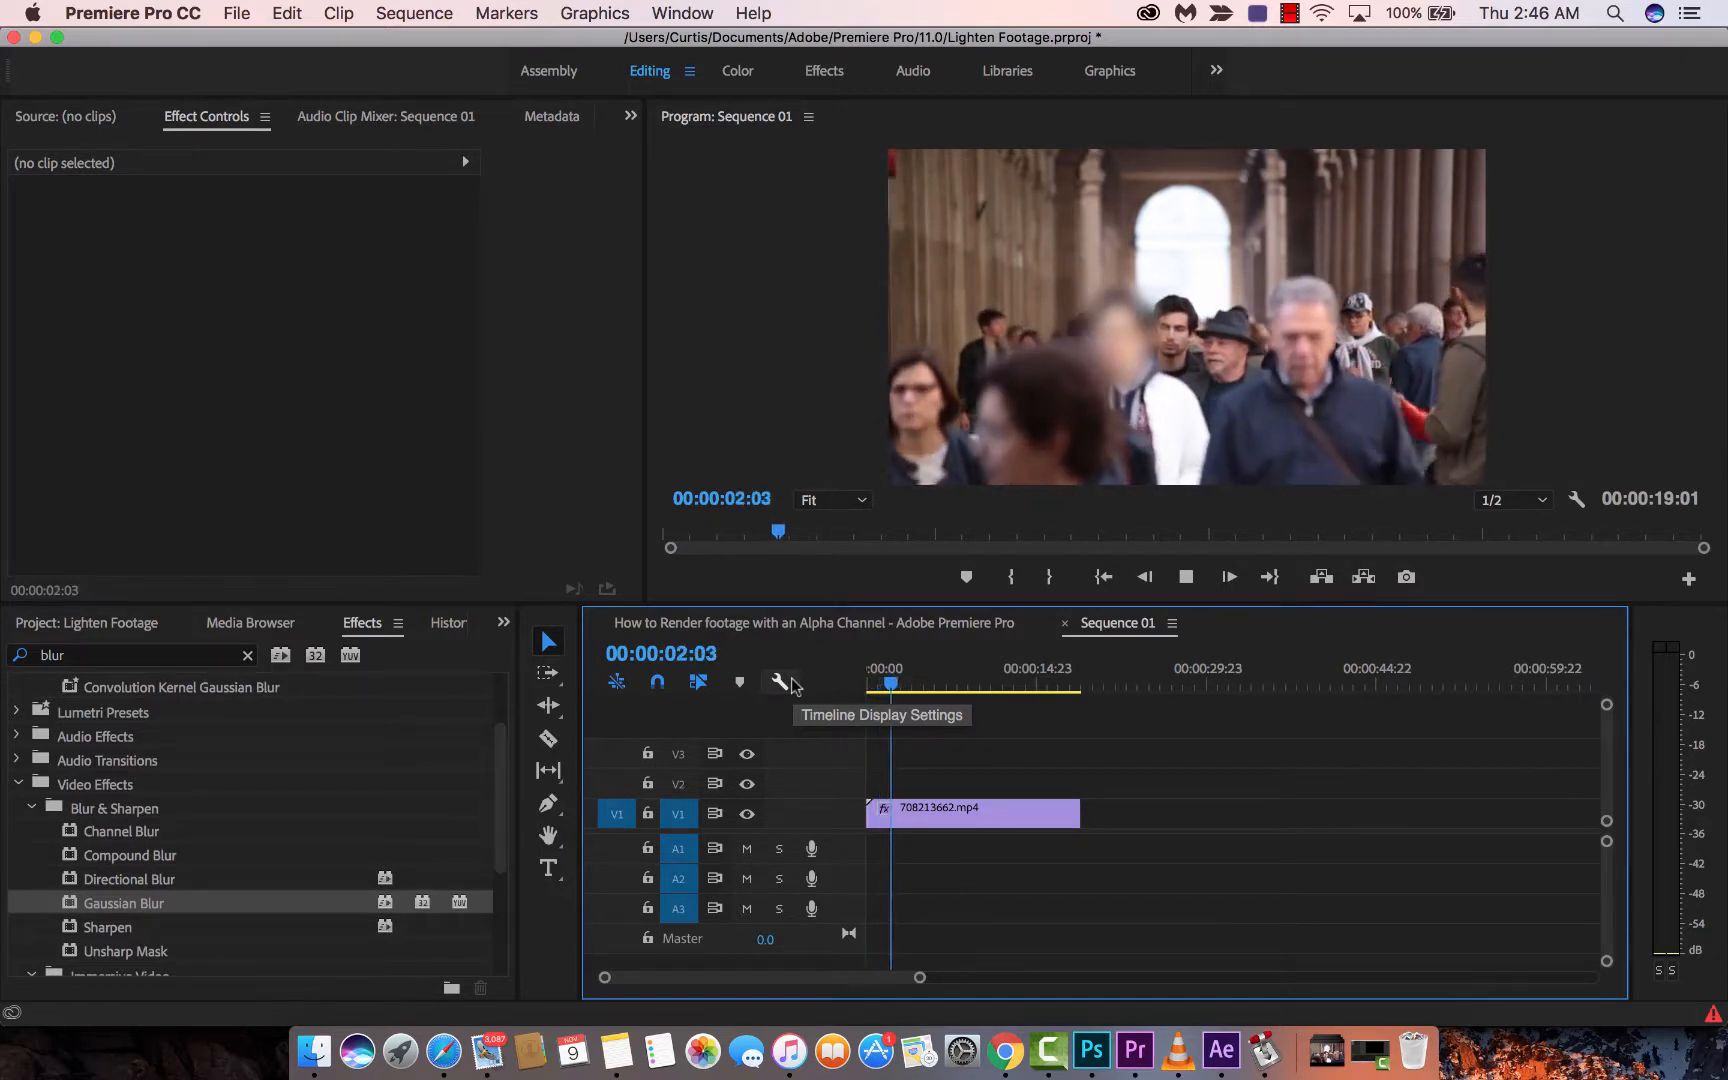
pyautogui.press('space')
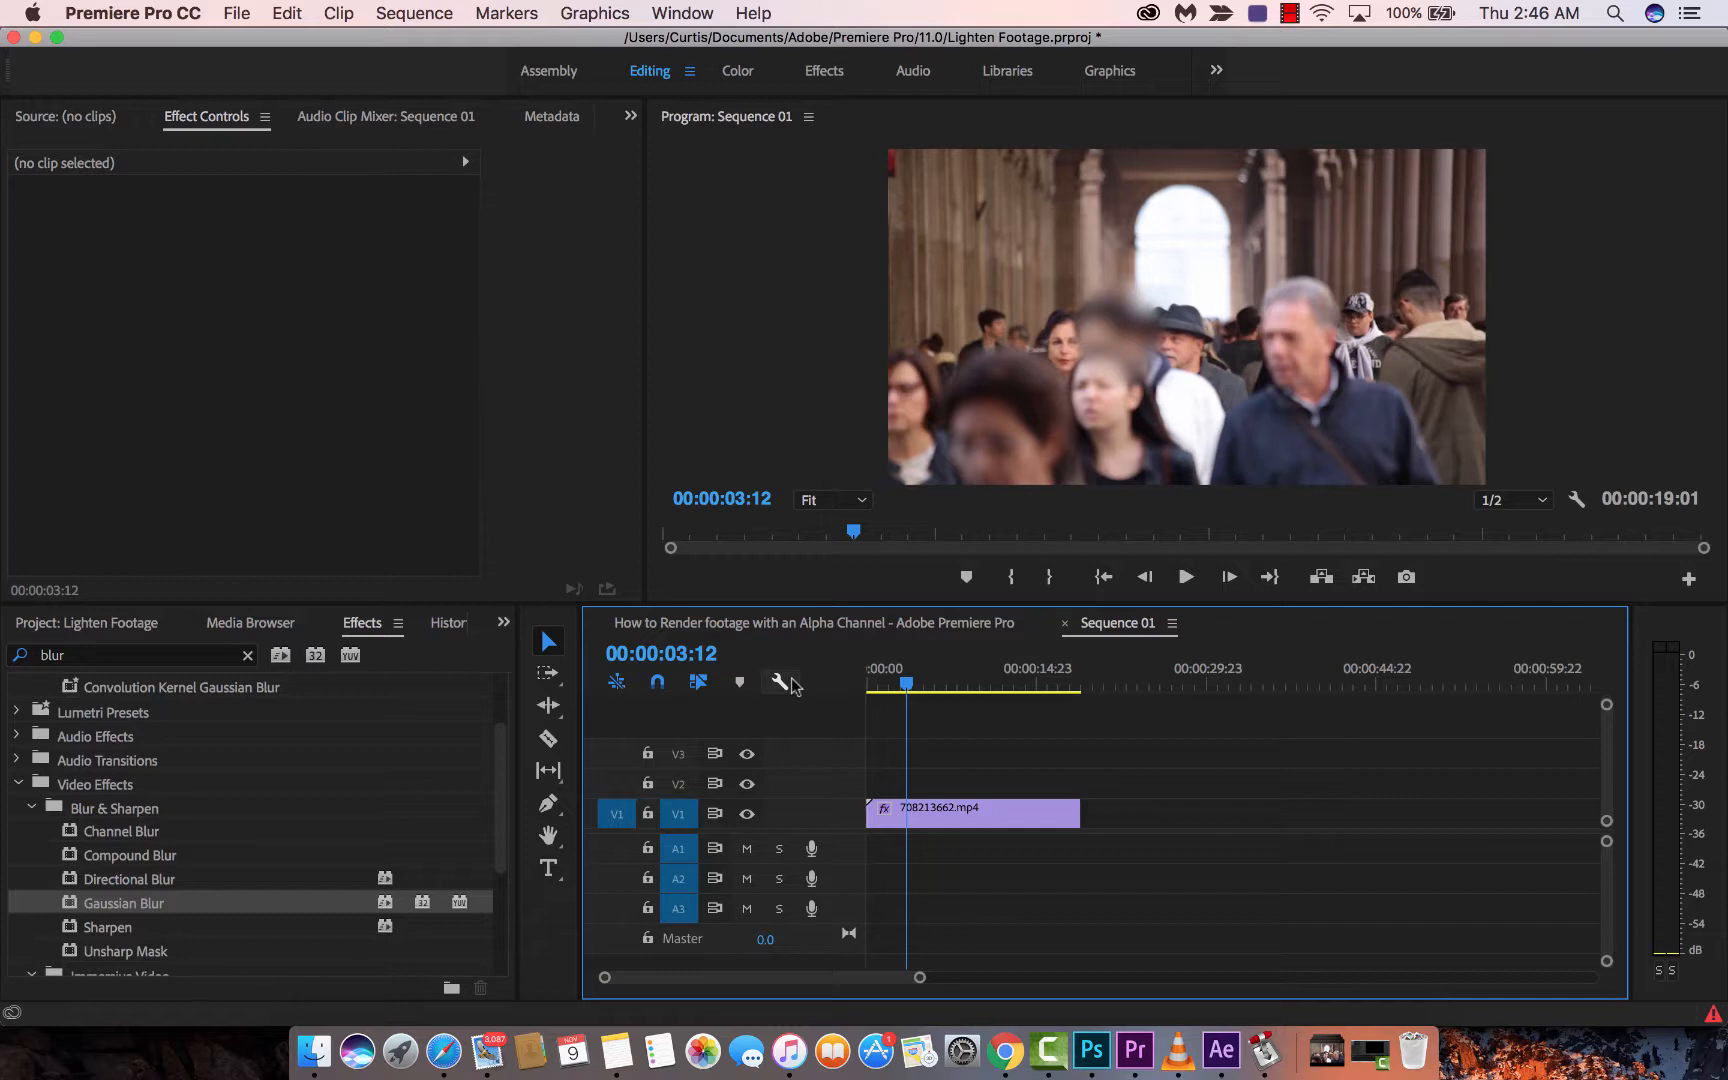
pyautogui.click(1229, 578)
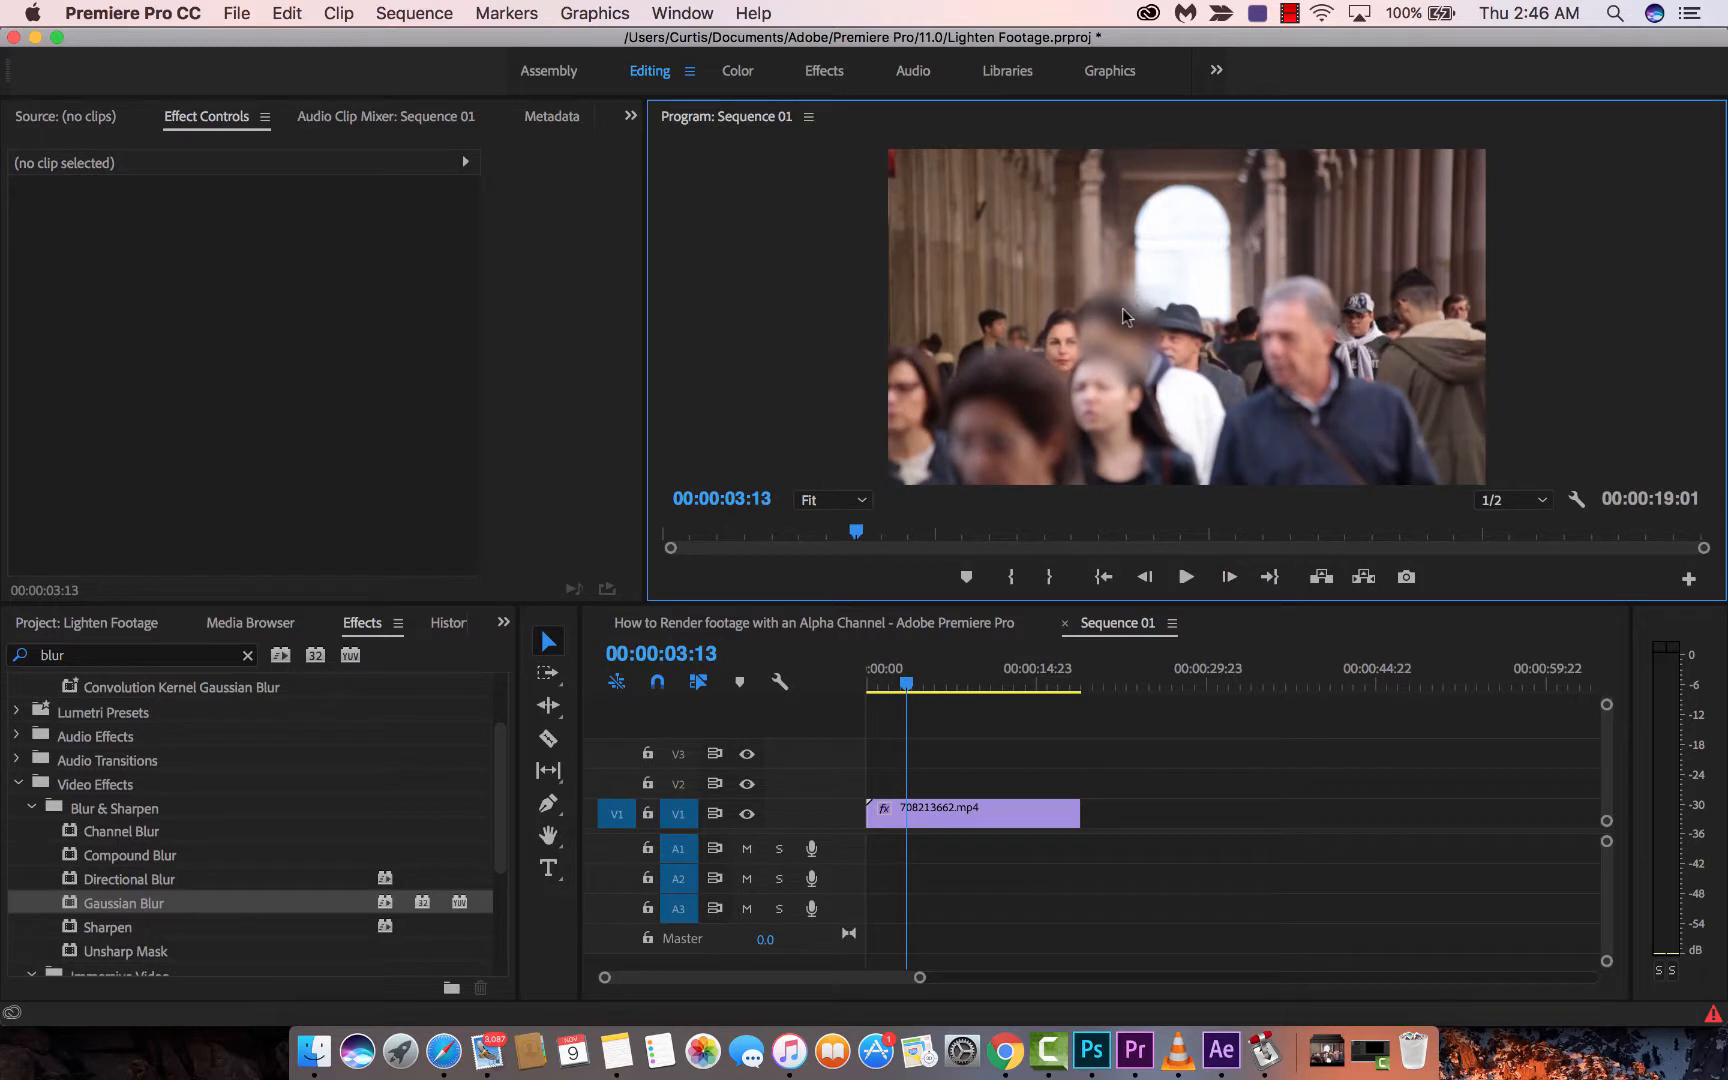
pyautogui.click(1231, 578)
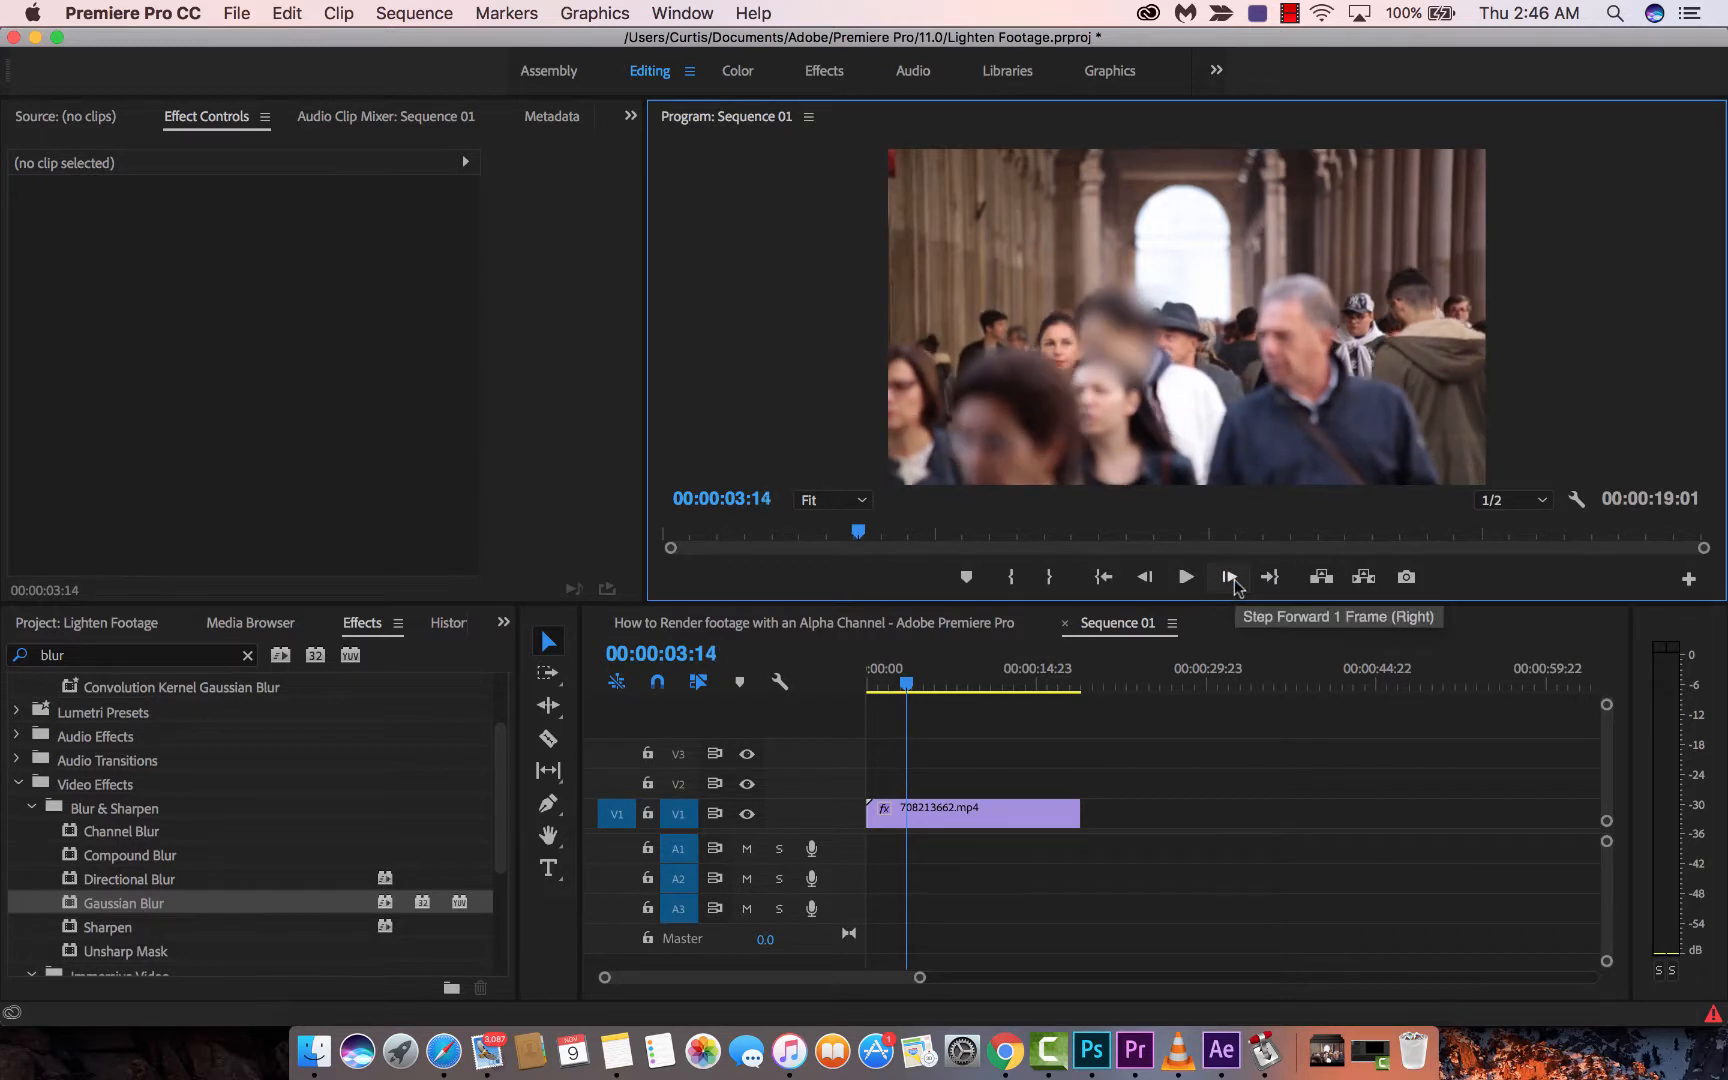